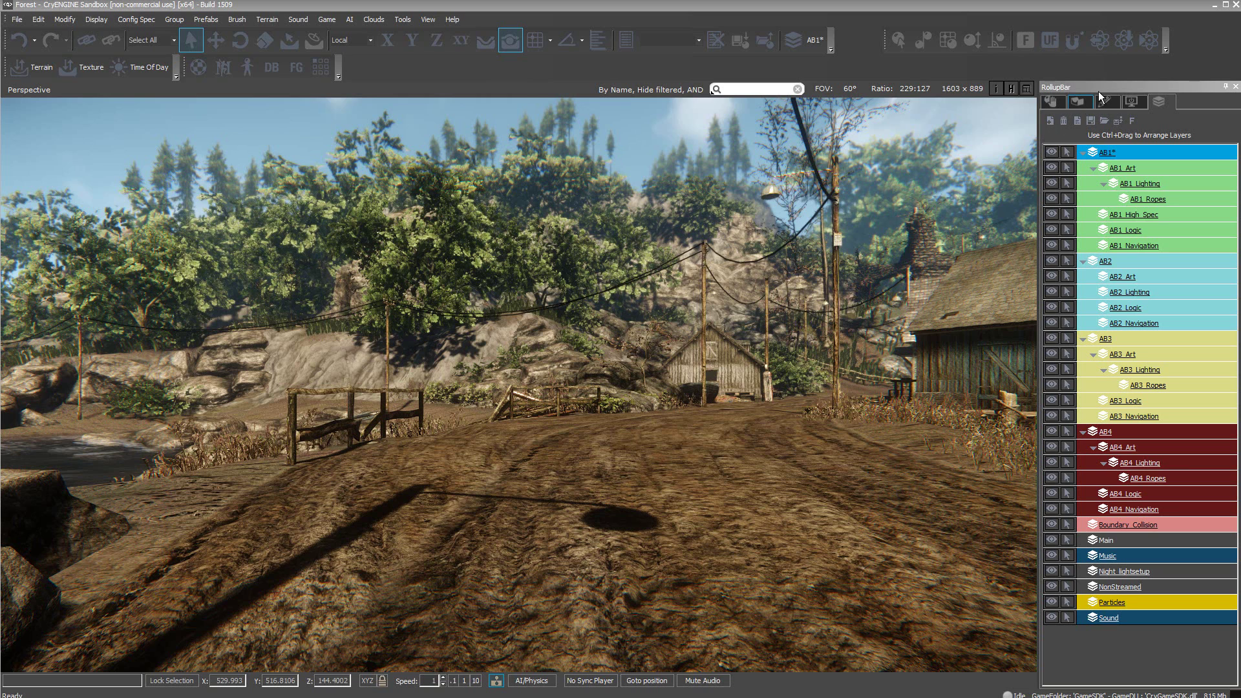
Step: Create a new layer named Cinematic, keeping its default visibility and export options
click(1053, 122)
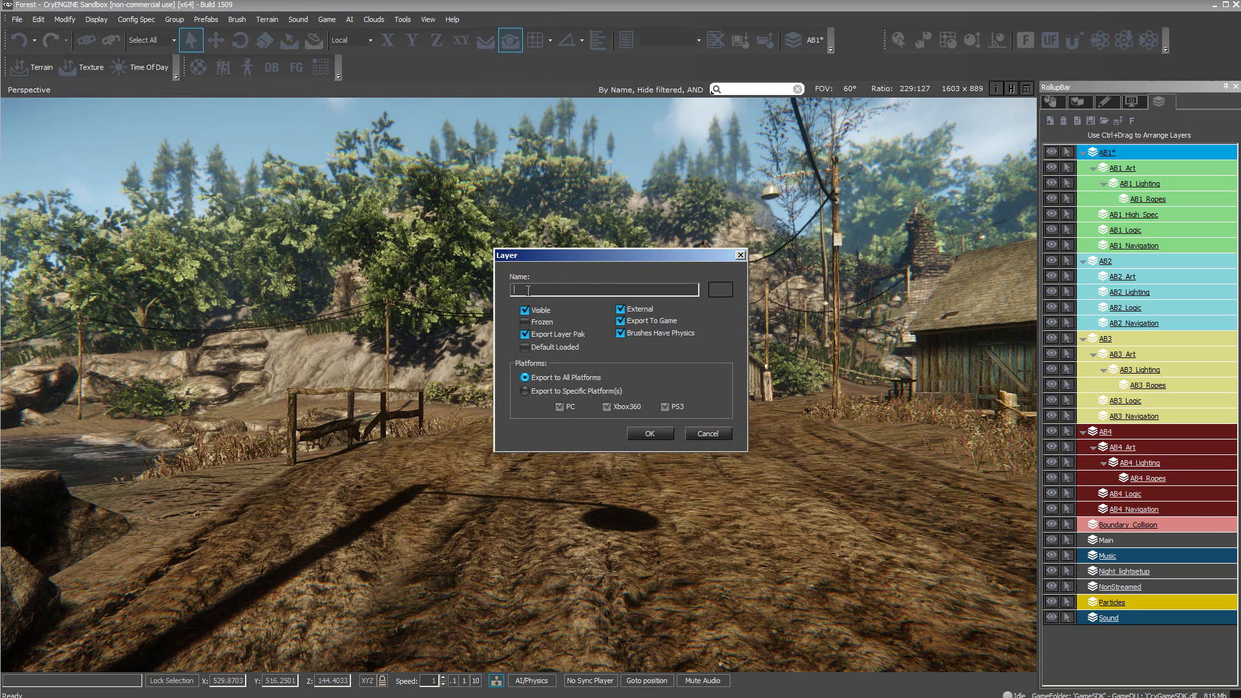
text(Cinematic)
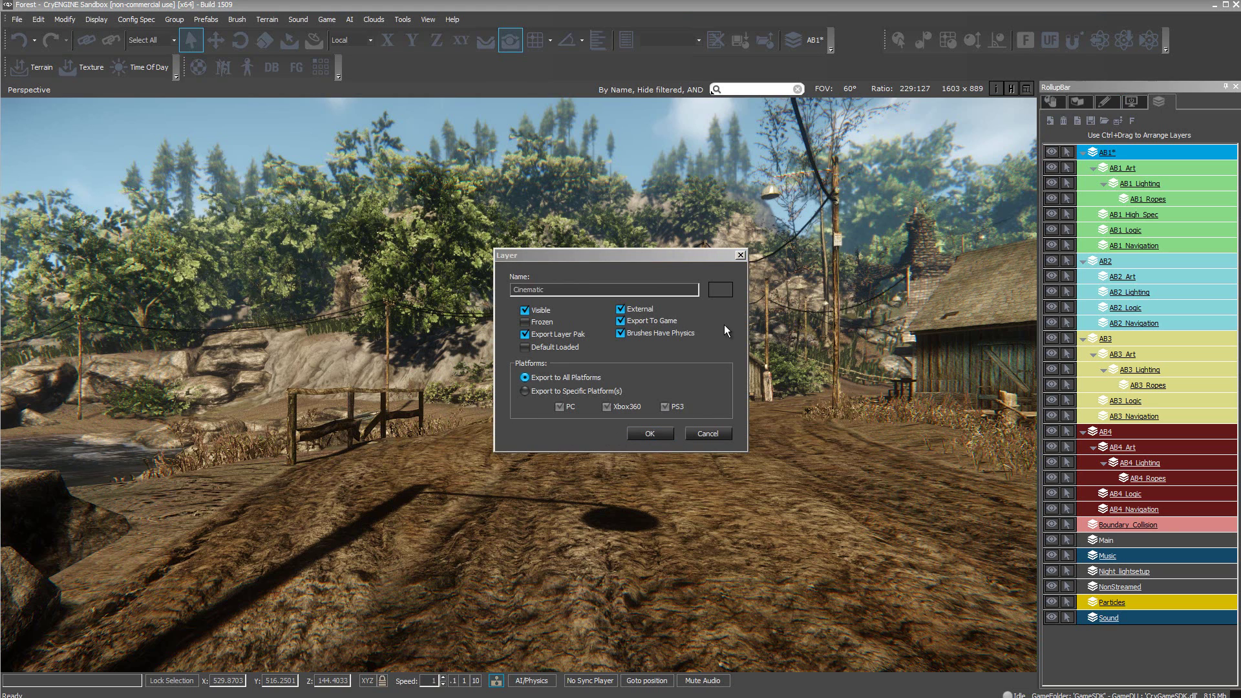
click(650, 434)
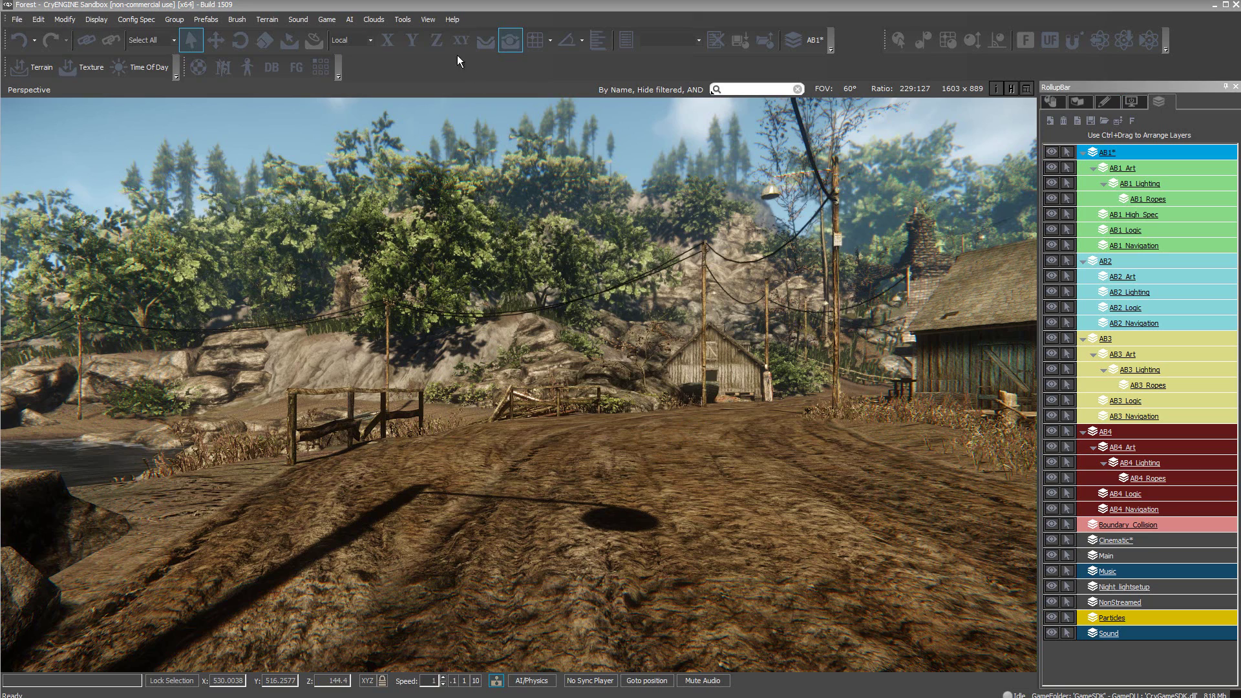
Step: Open the Track View and add a new sequence named MyCutScene without creating a separate layer
click(429, 19)
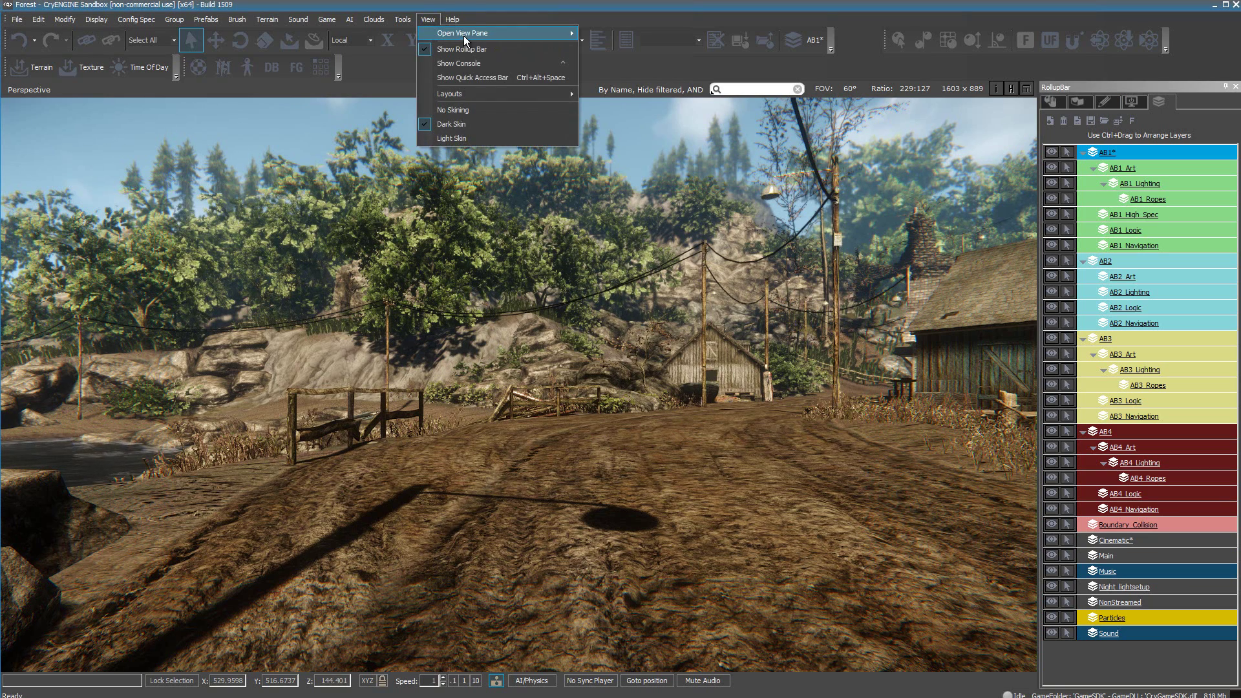
mouse_move(466, 36)
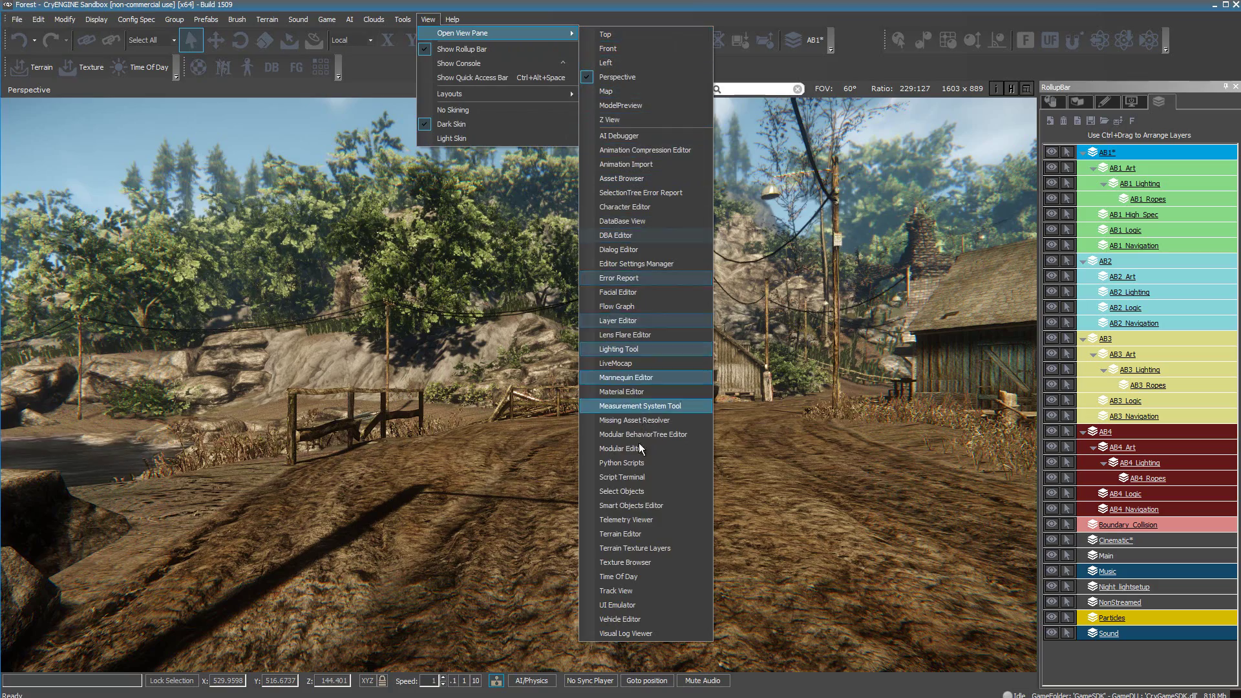
click(634, 594)
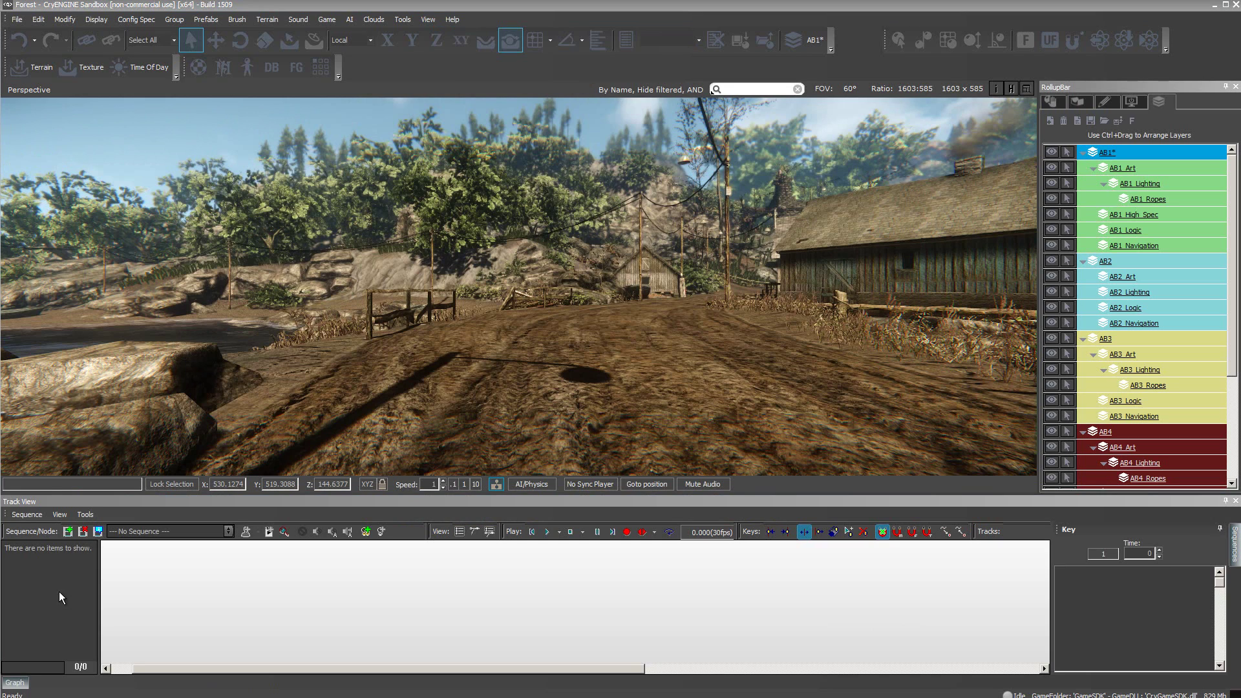
click(68, 533)
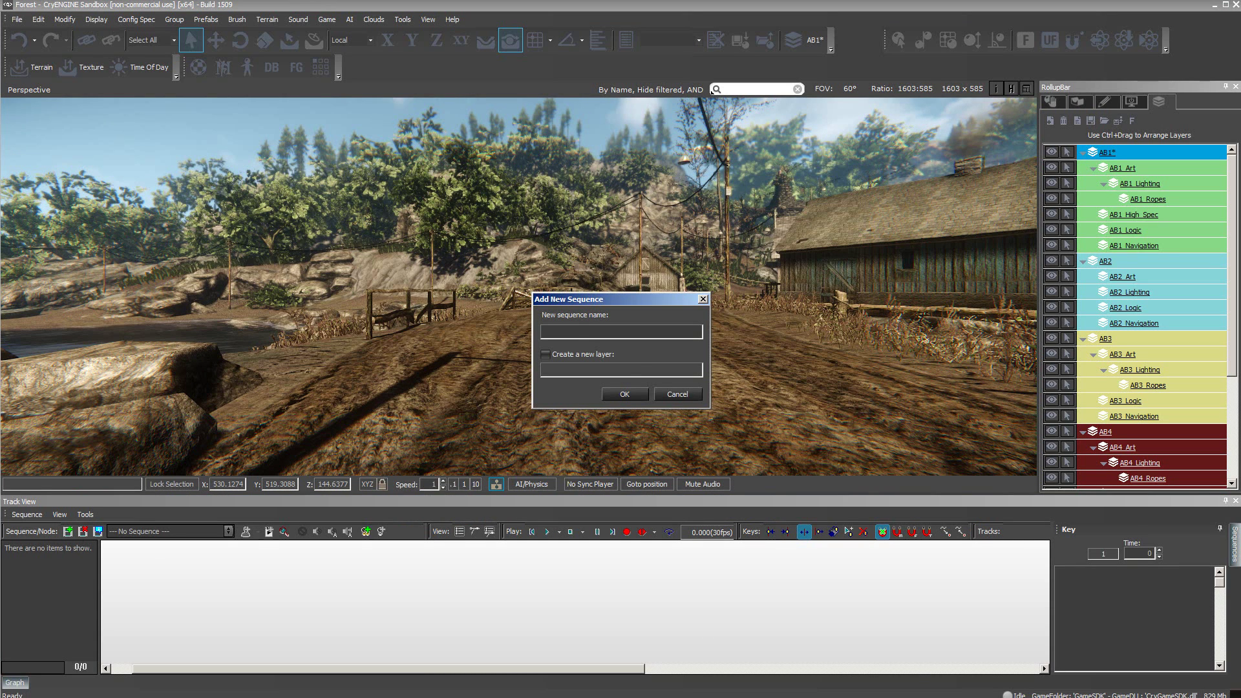
text(MyCutScene)
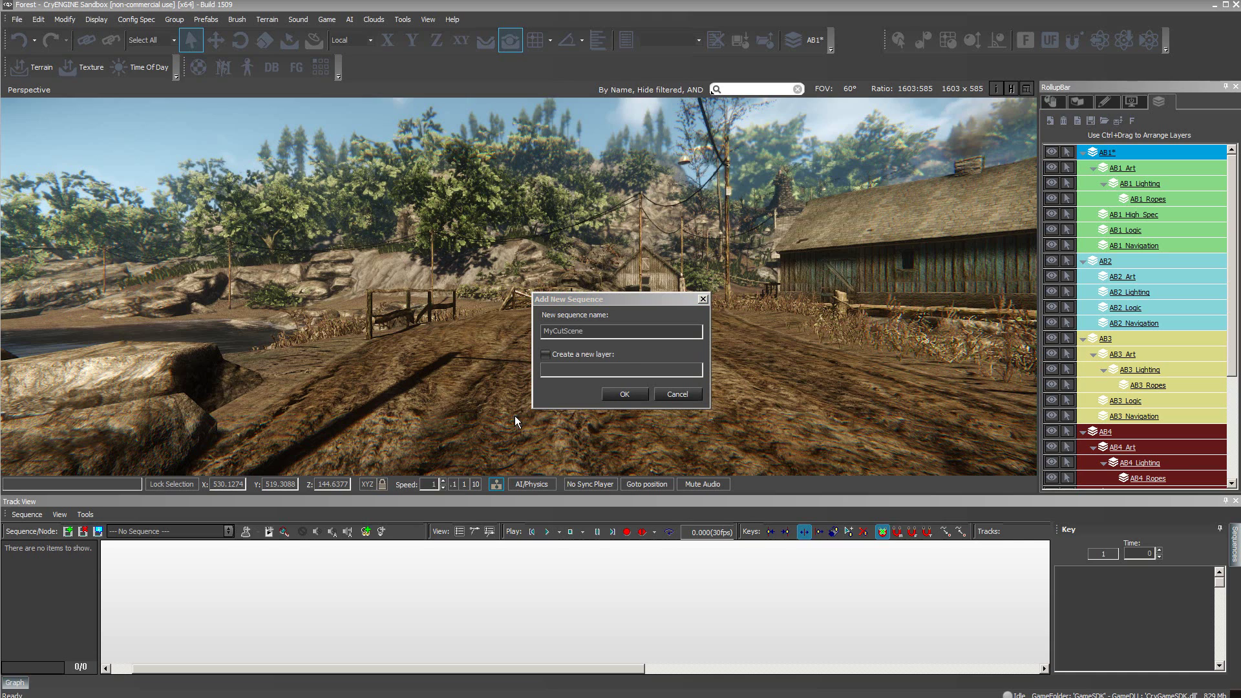
click(624, 394)
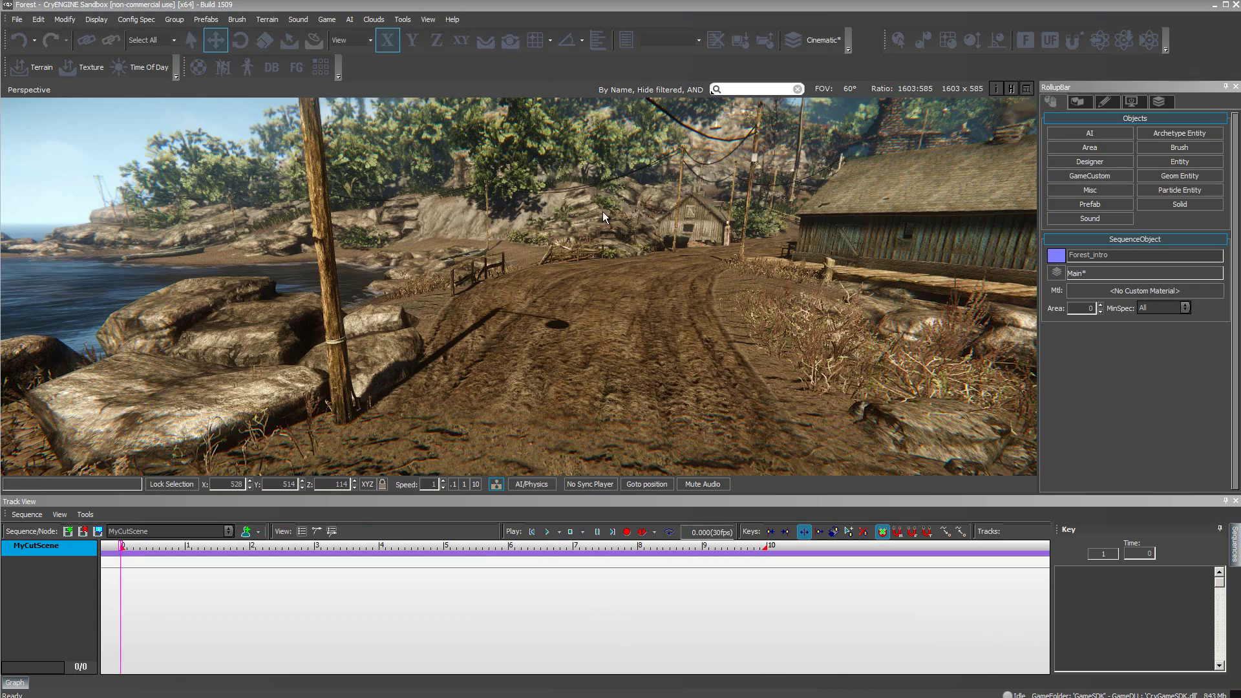
Step: Filter the level's object list by "seq" and select the MyCutScene sequence object
click(630, 40)
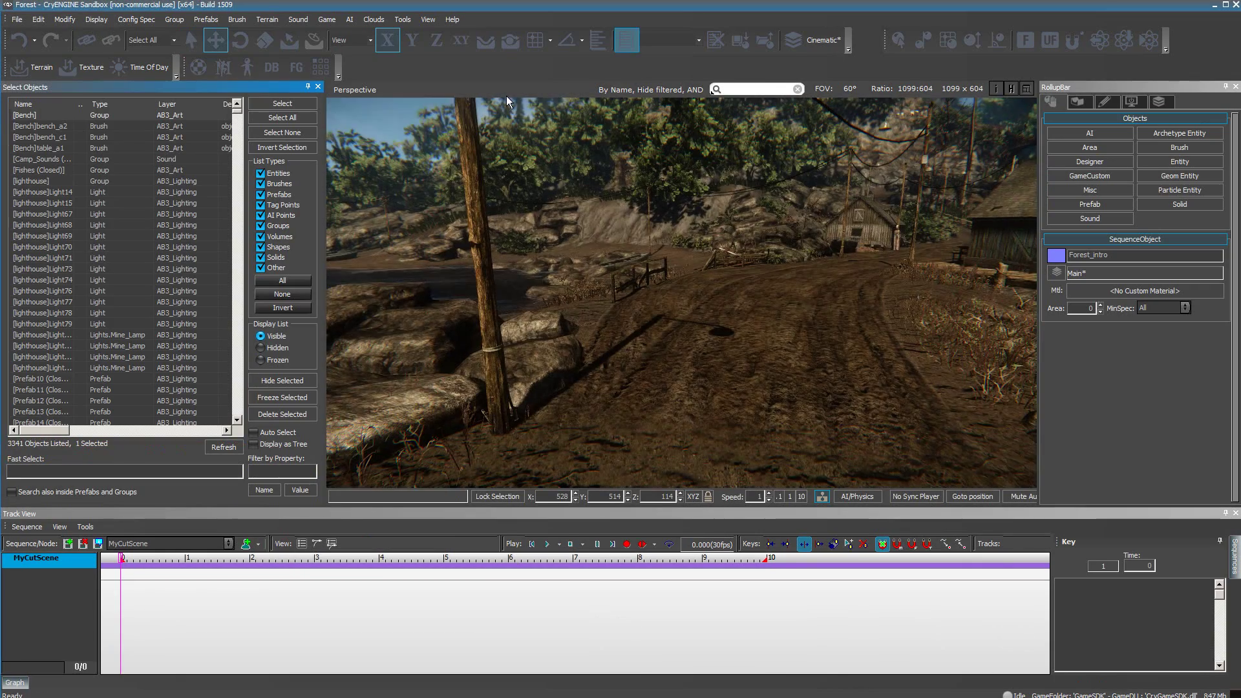
click(31, 472)
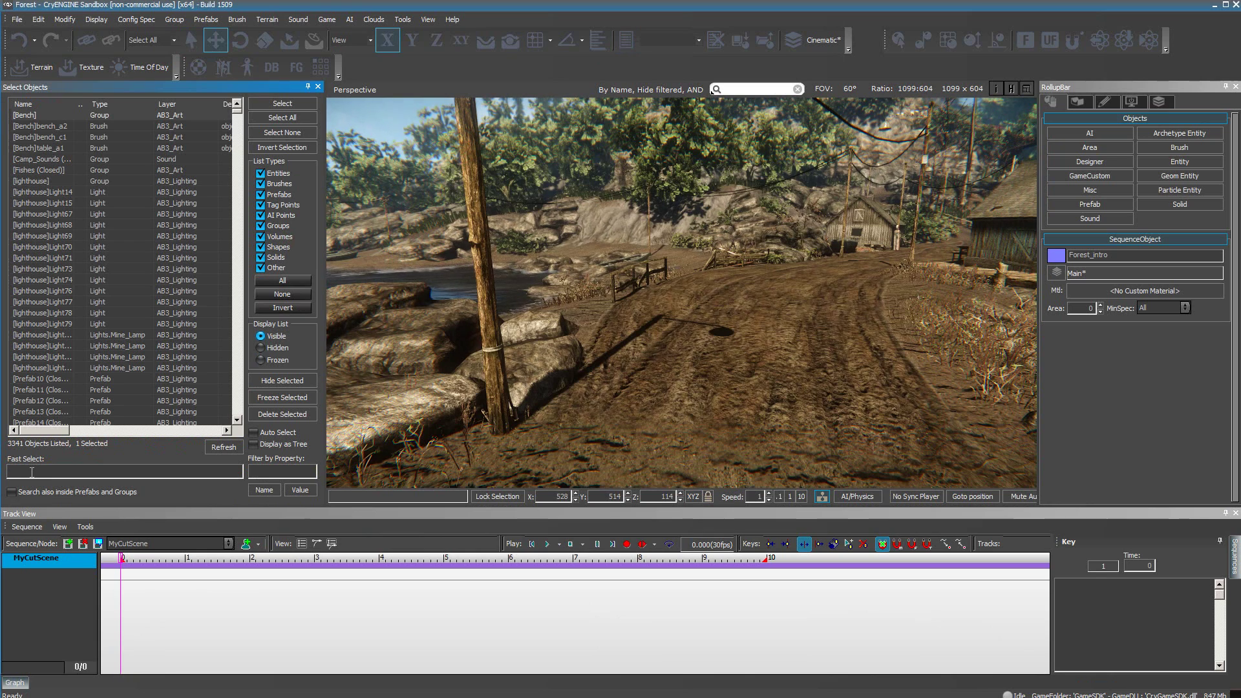
text(seq)
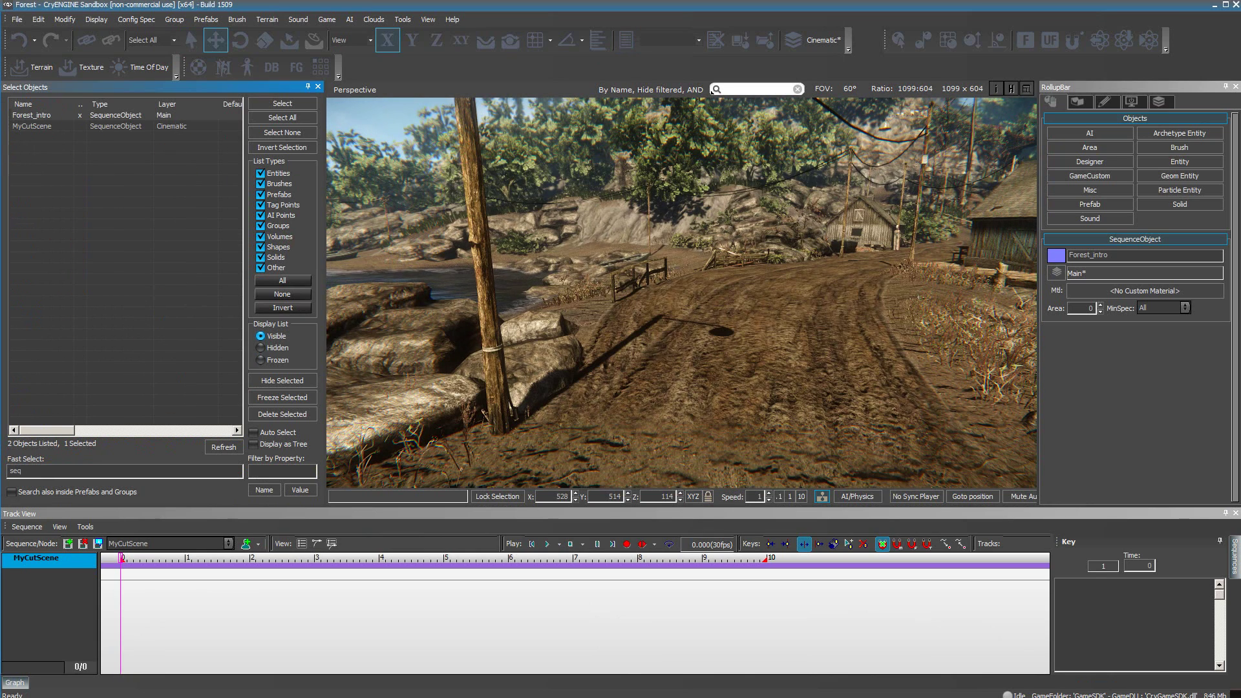
click(33, 126)
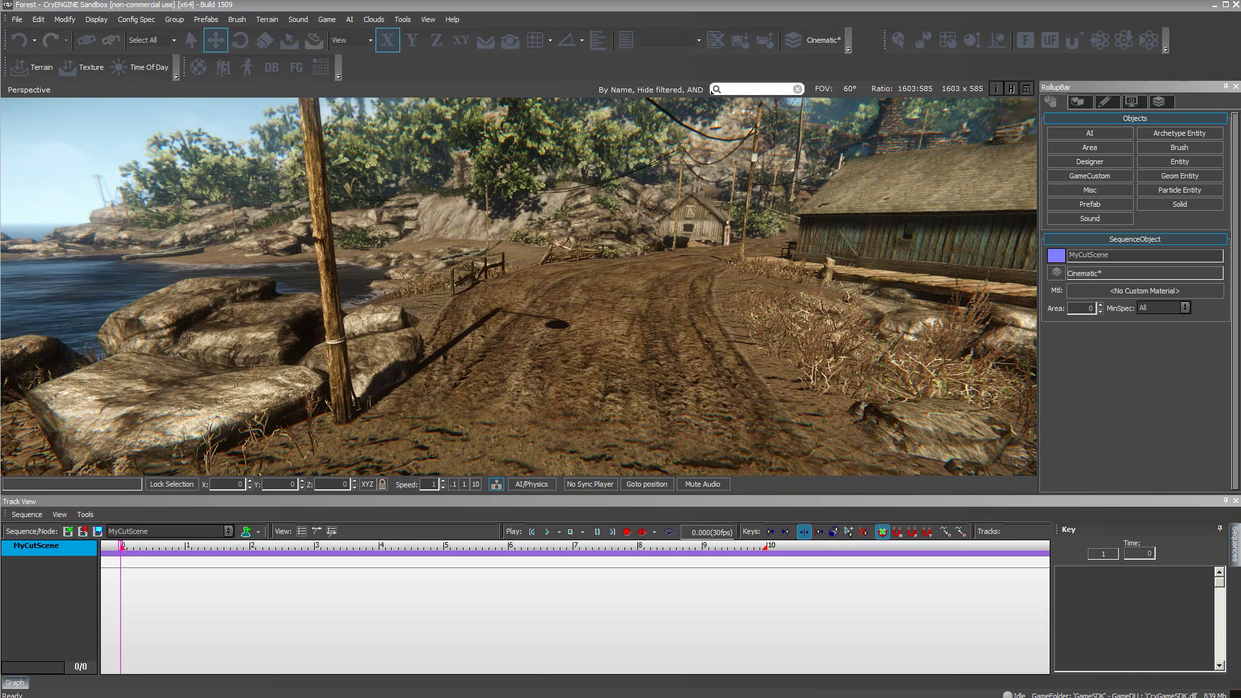
Step: Enable Cut Scene, Disable HUD, 16:9 and Disable Player in the MyCutScene sequence properties
click(99, 532)
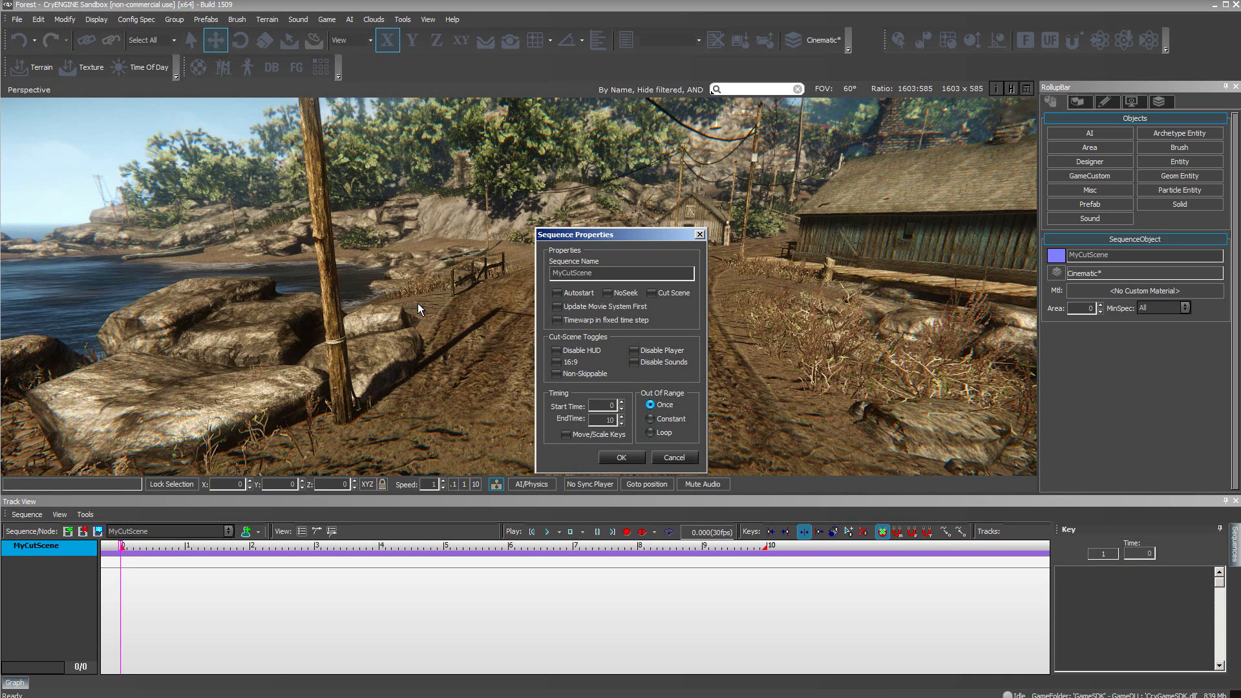
click(652, 294)
click(557, 351)
click(634, 351)
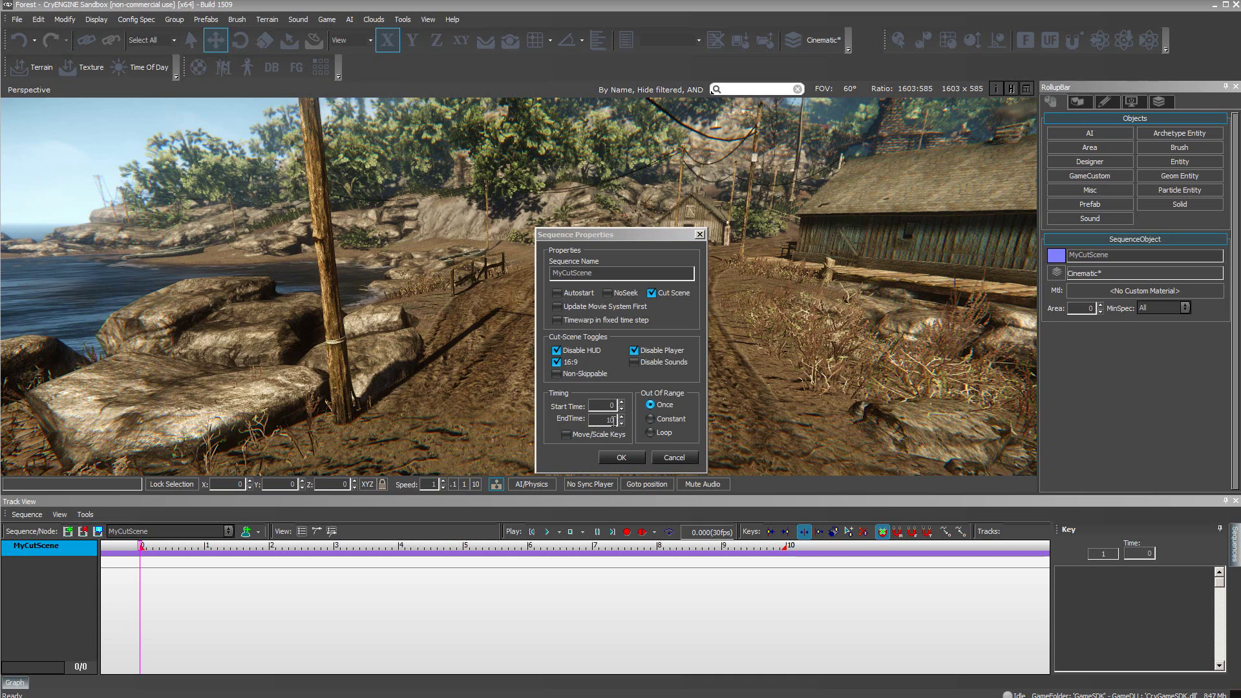
click(635, 461)
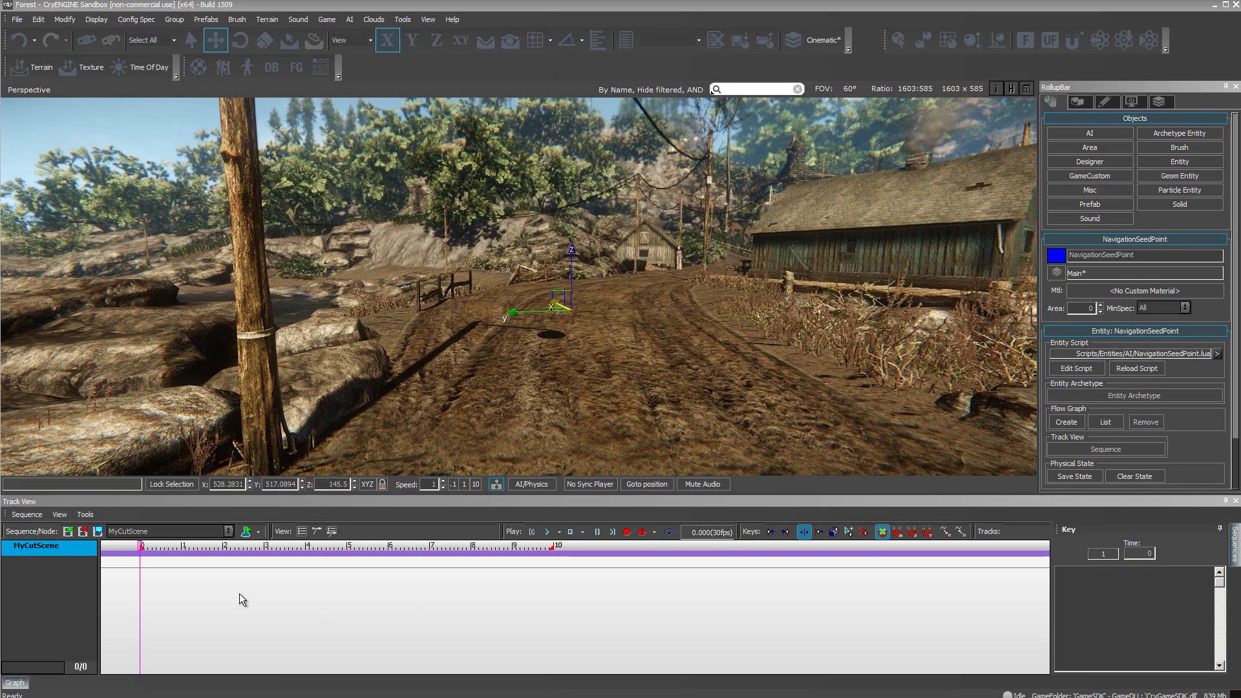
Step: Add a Director (Scene) node to the MyCutScene sequence and place a new camera on the dirt road
right_click(67, 547)
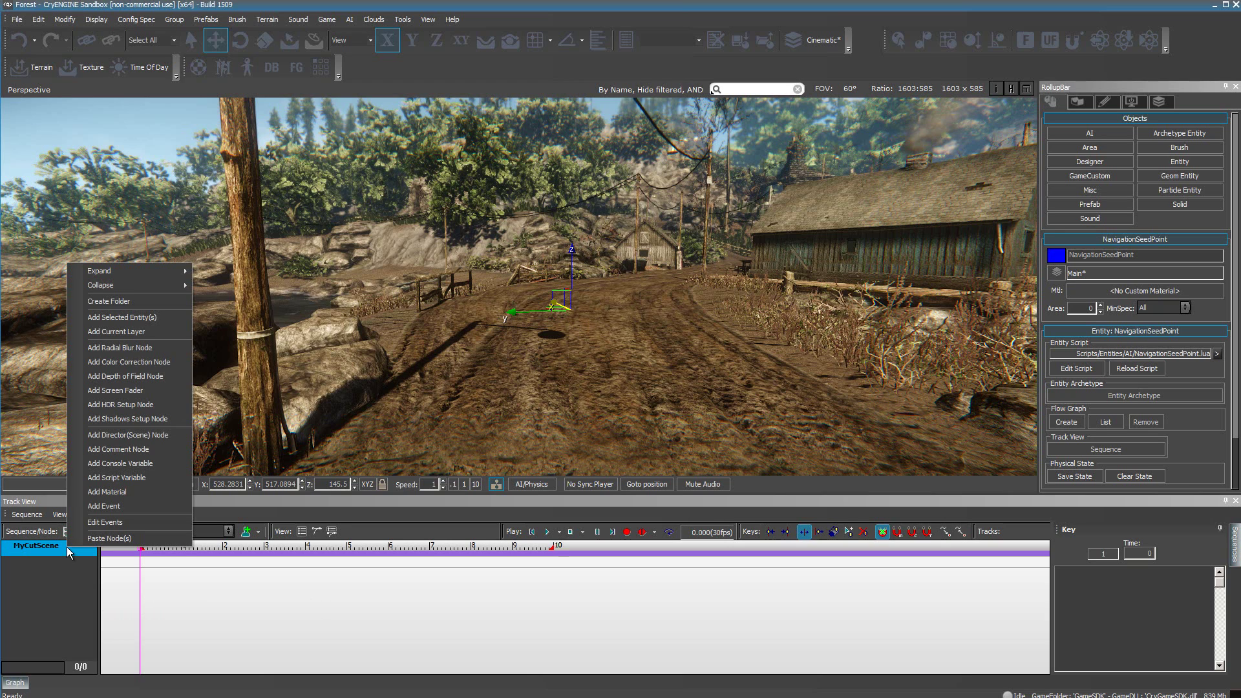
click(127, 435)
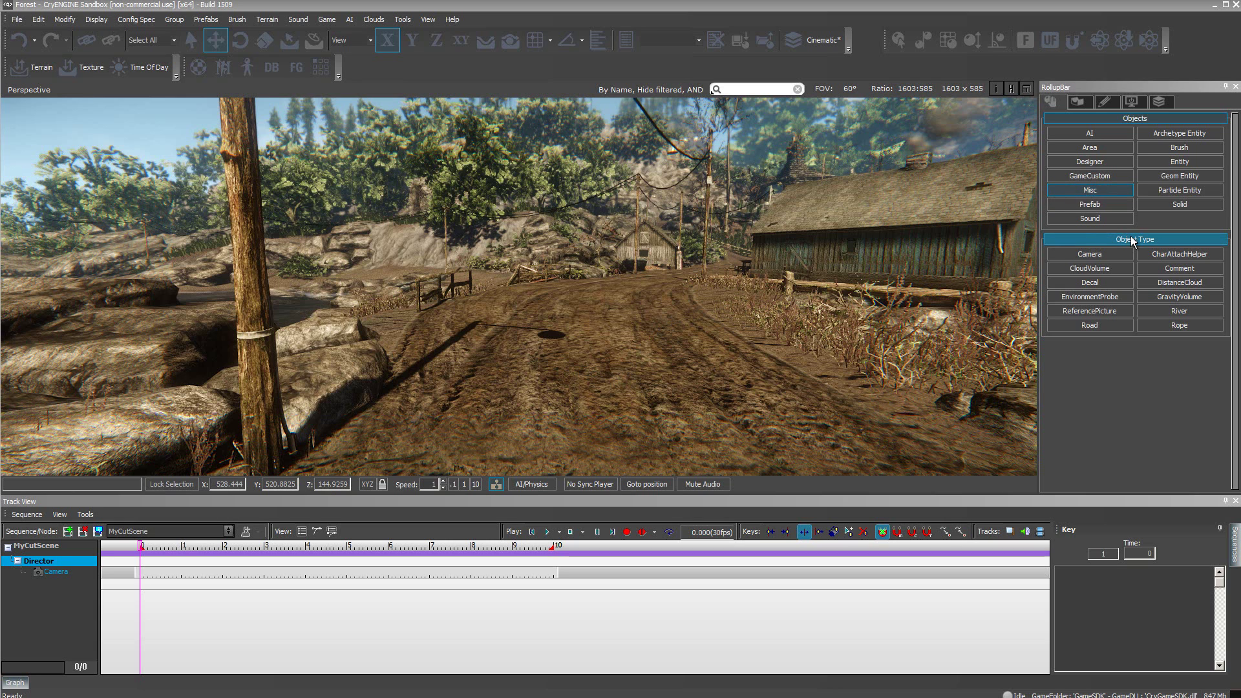
click(1100, 254)
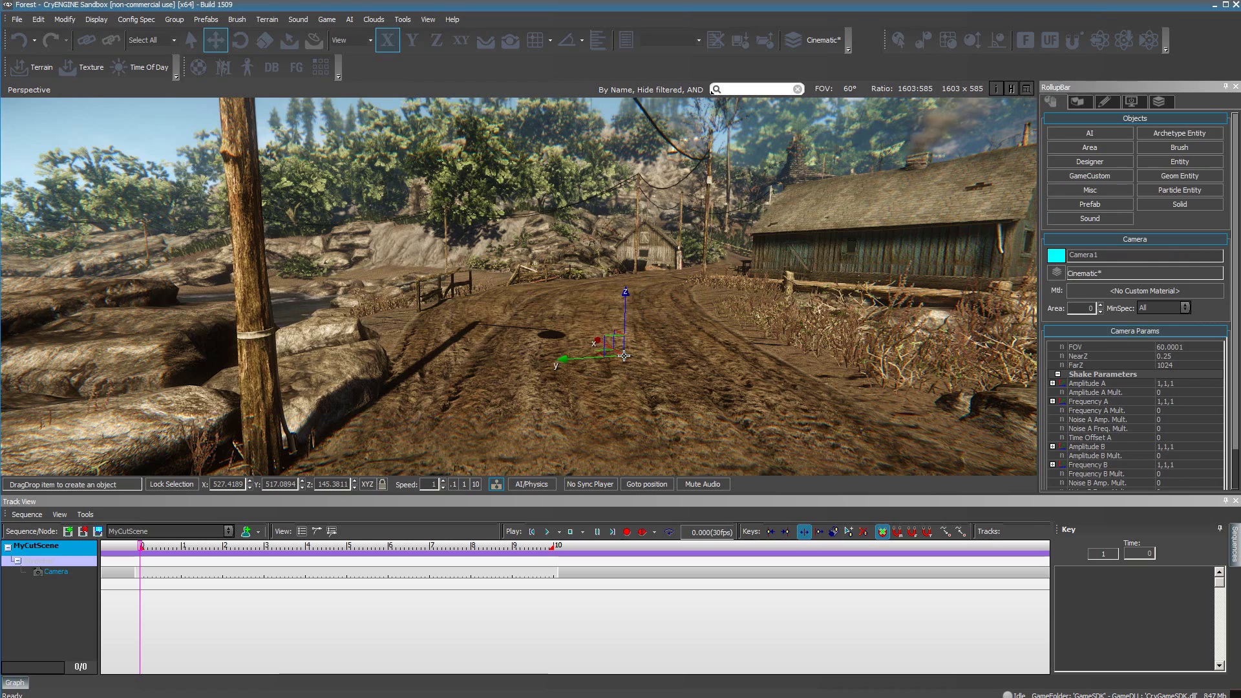
click(625, 355)
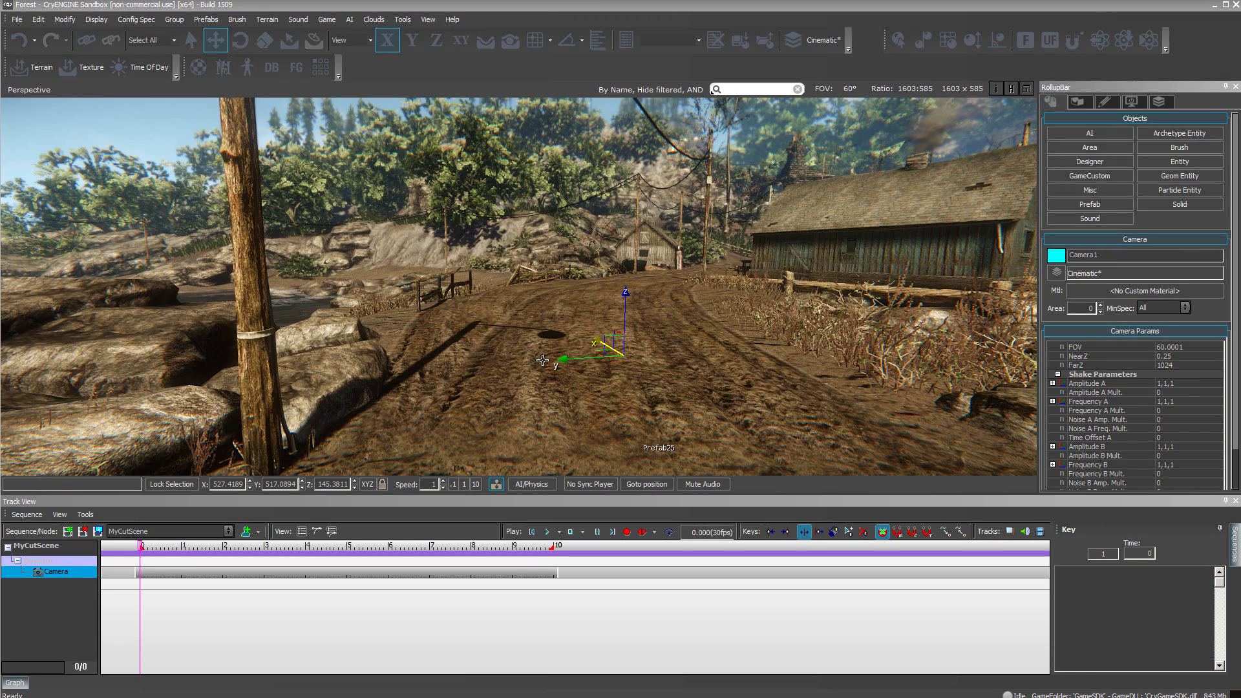
Step: Add the selected camera entity to the Director node and place a key at time 0 on the Director's Camera track
right_click(65, 575)
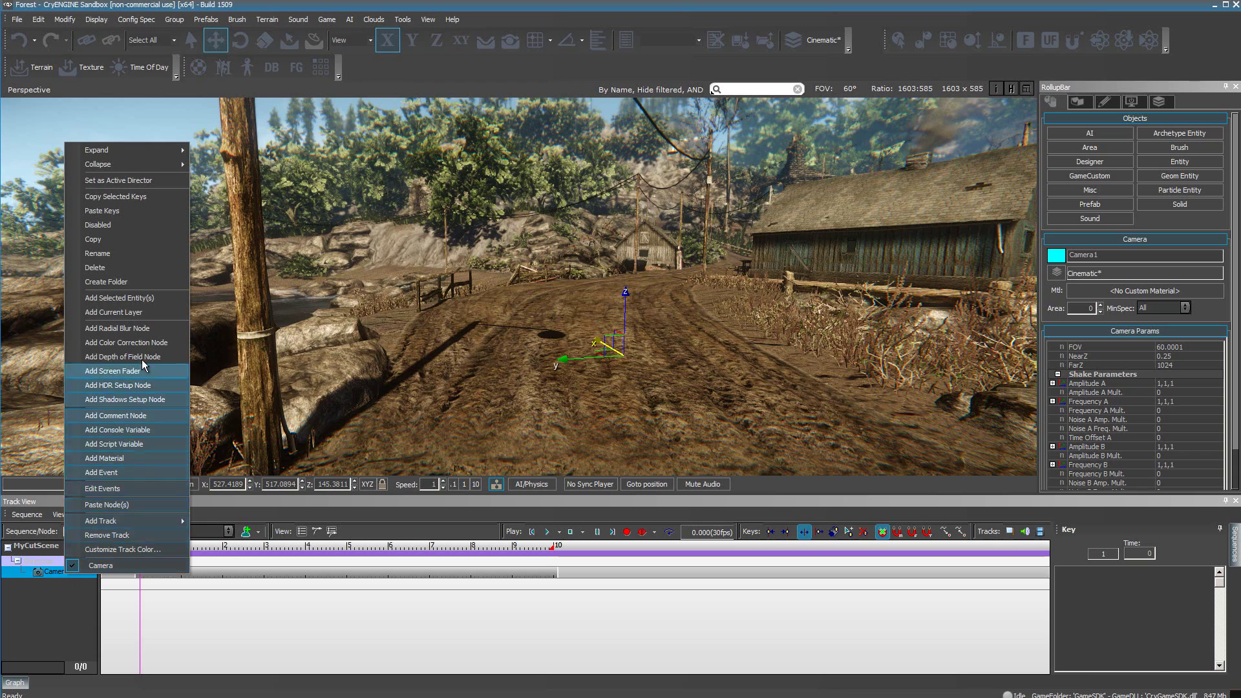
click(148, 302)
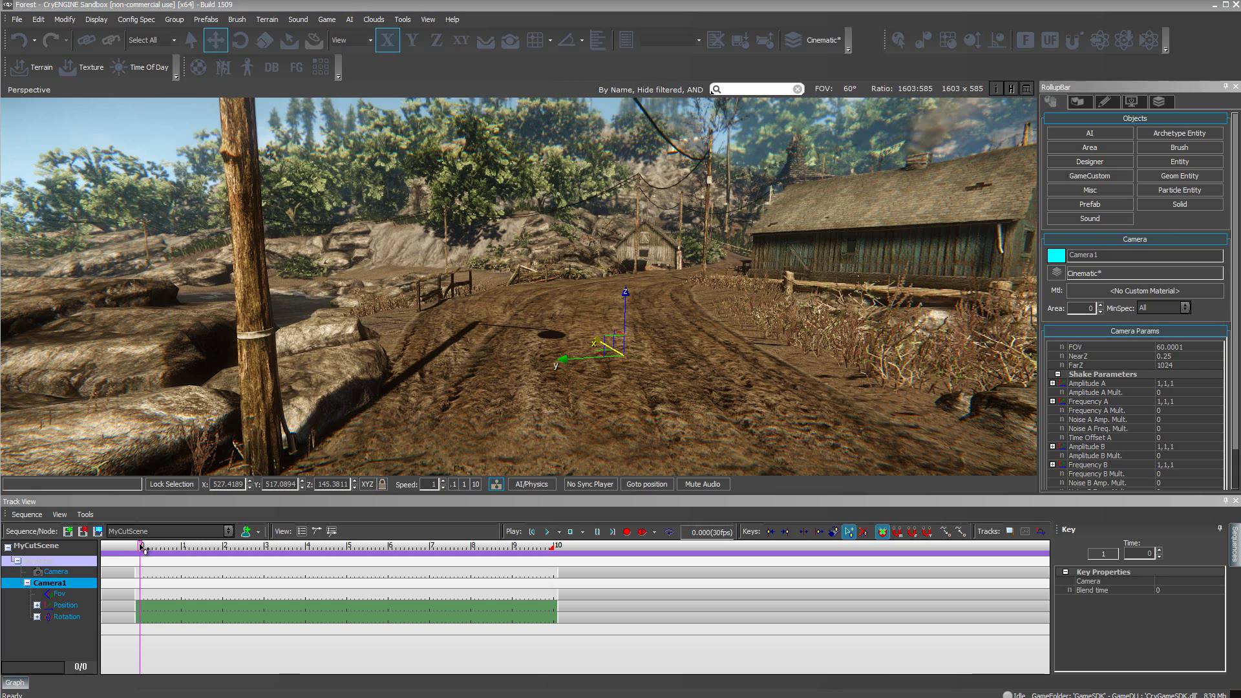
mouse_move(142, 547)
mouse_down()
mouse_move(288, 546)
mouse_move(140, 549)
mouse_up()
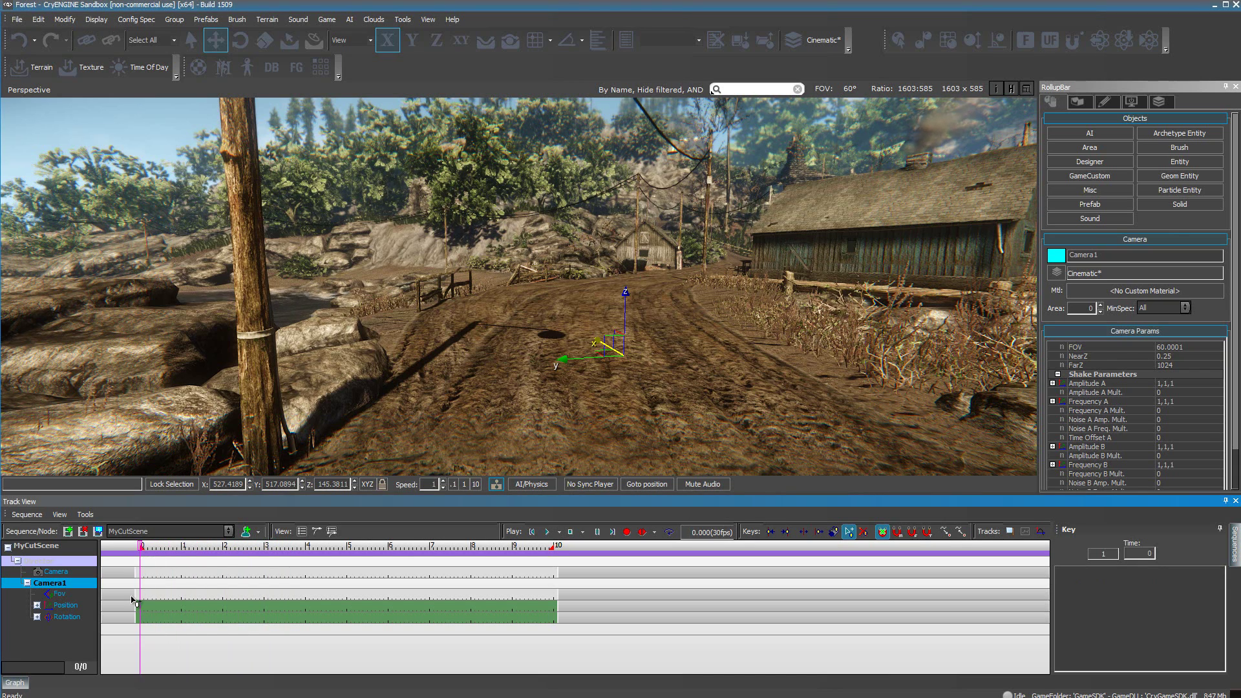
click(850, 532)
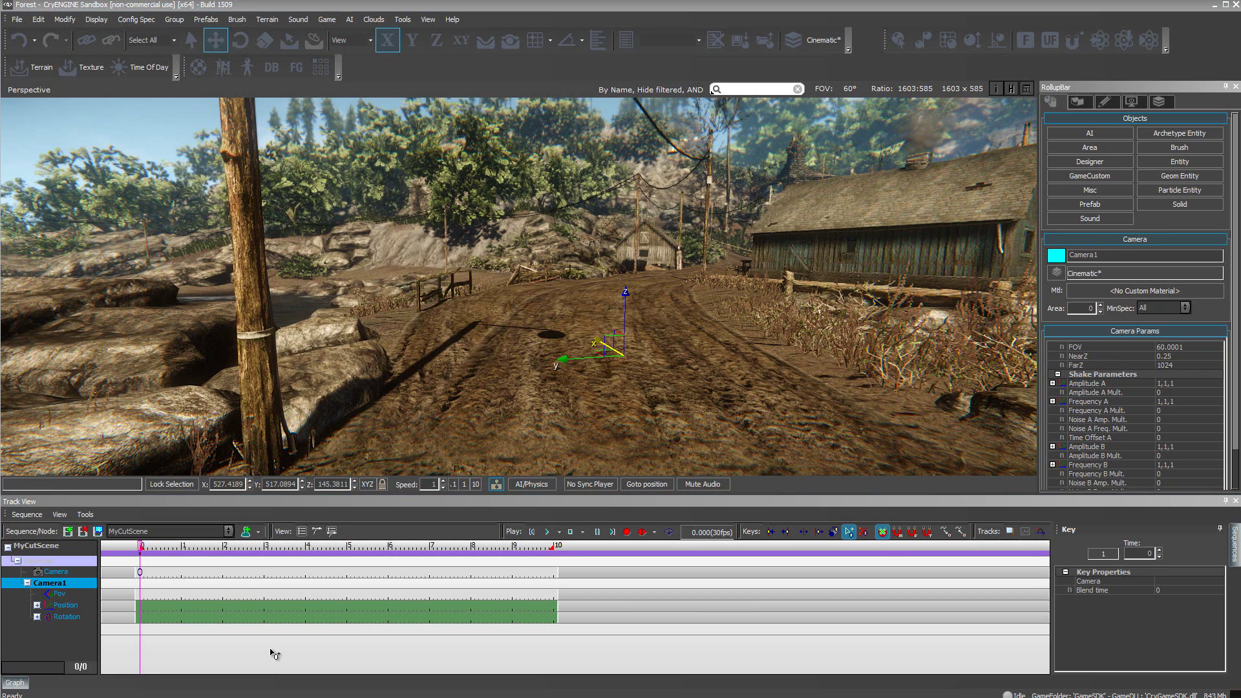
Step: Assign Camera1 to the key at time 0 on the Director's Camera track
right_click(139, 573)
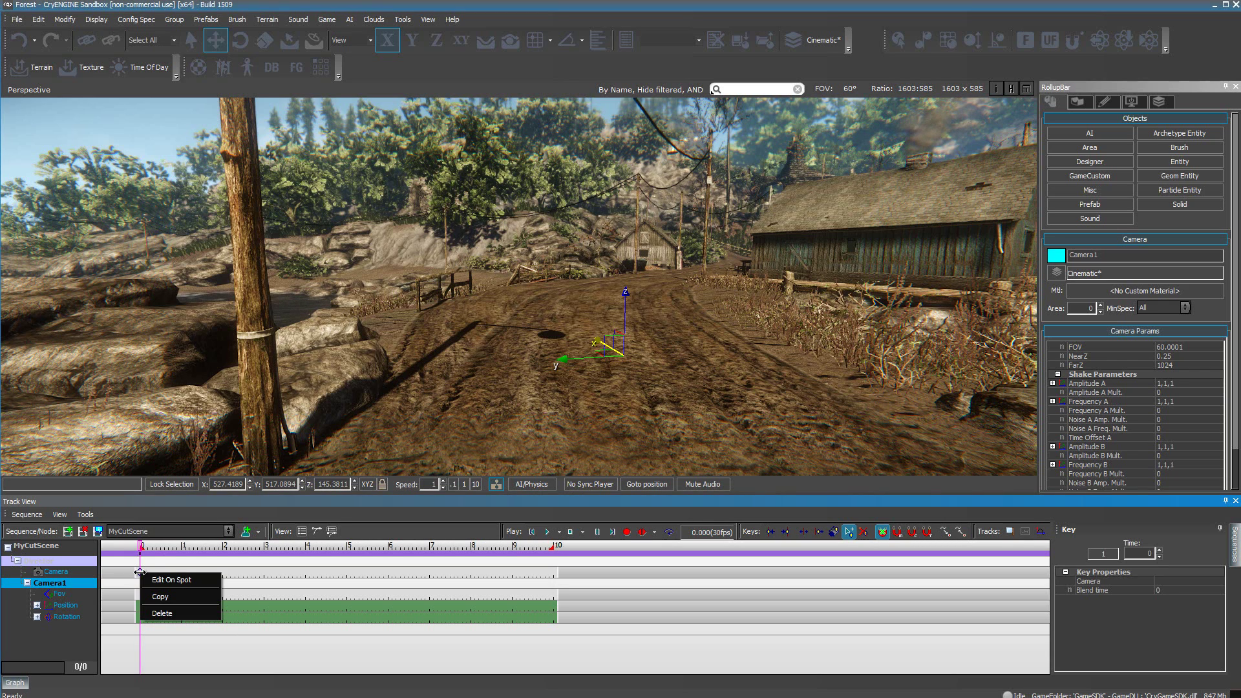
click(187, 581)
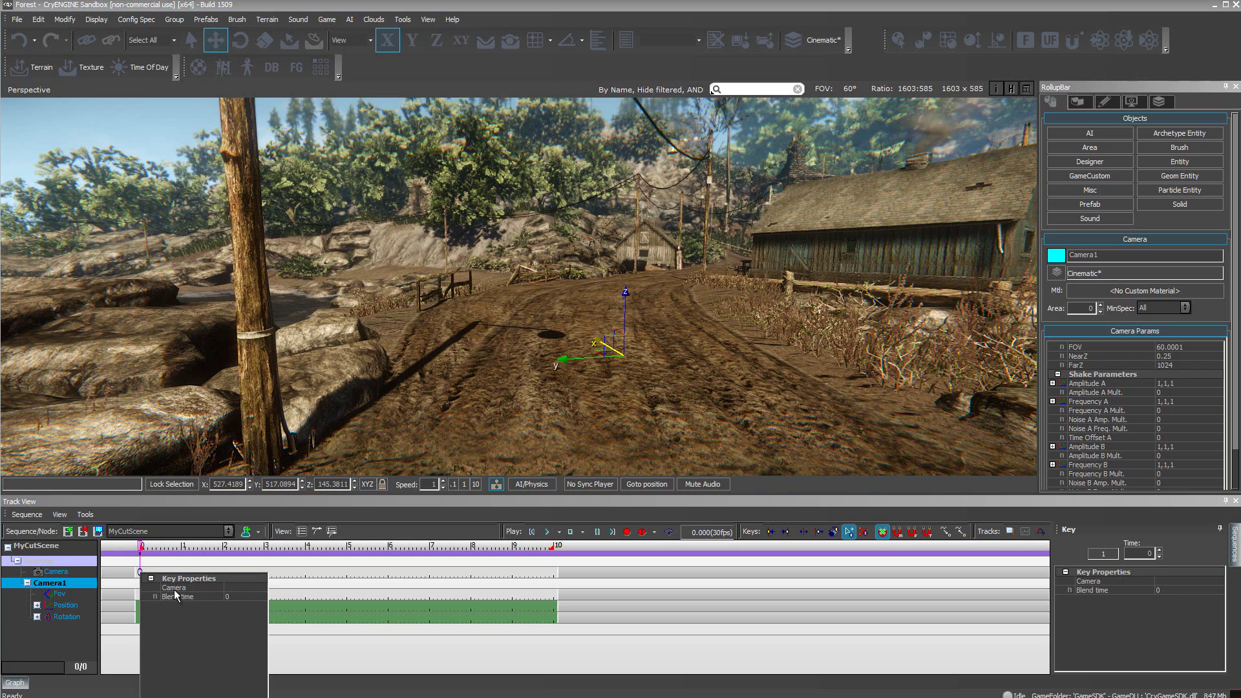
click(182, 589)
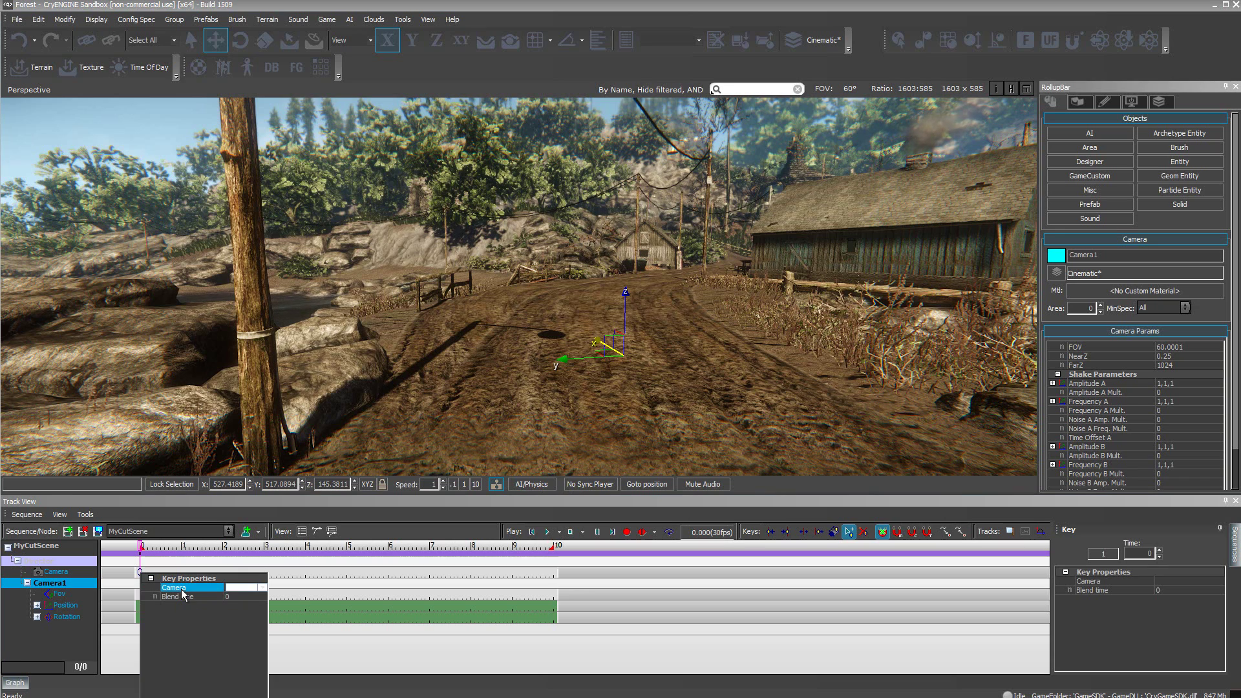
click(263, 588)
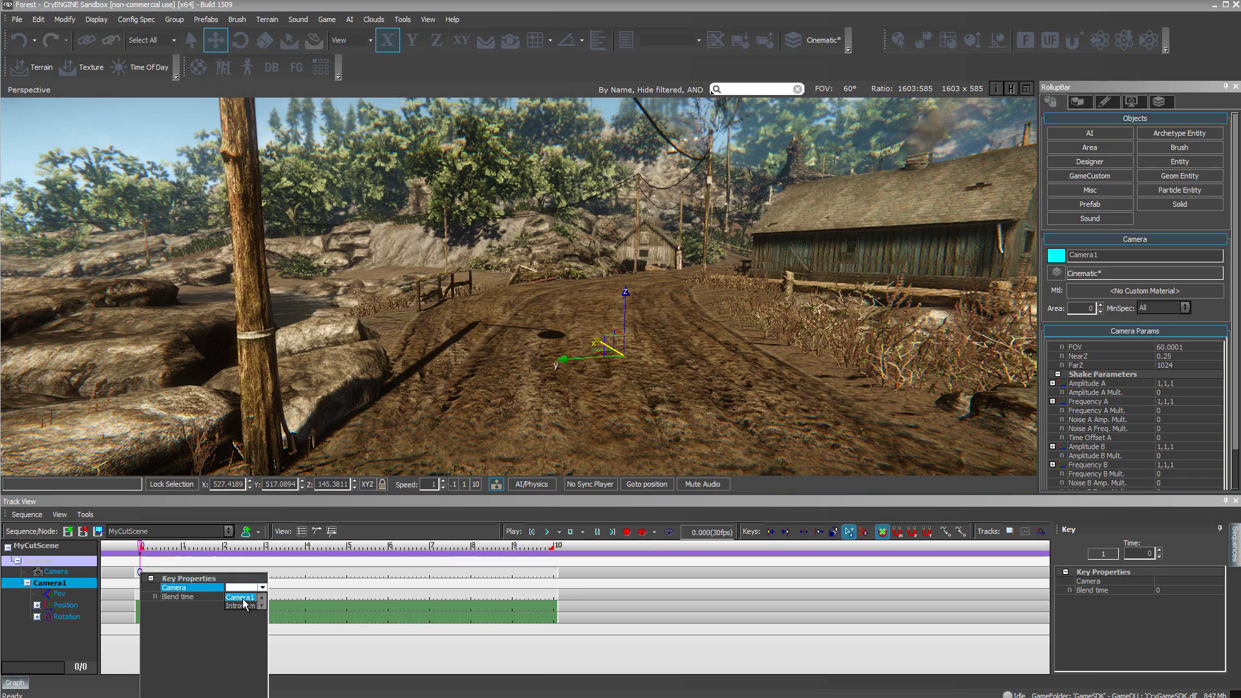
click(242, 598)
click(330, 664)
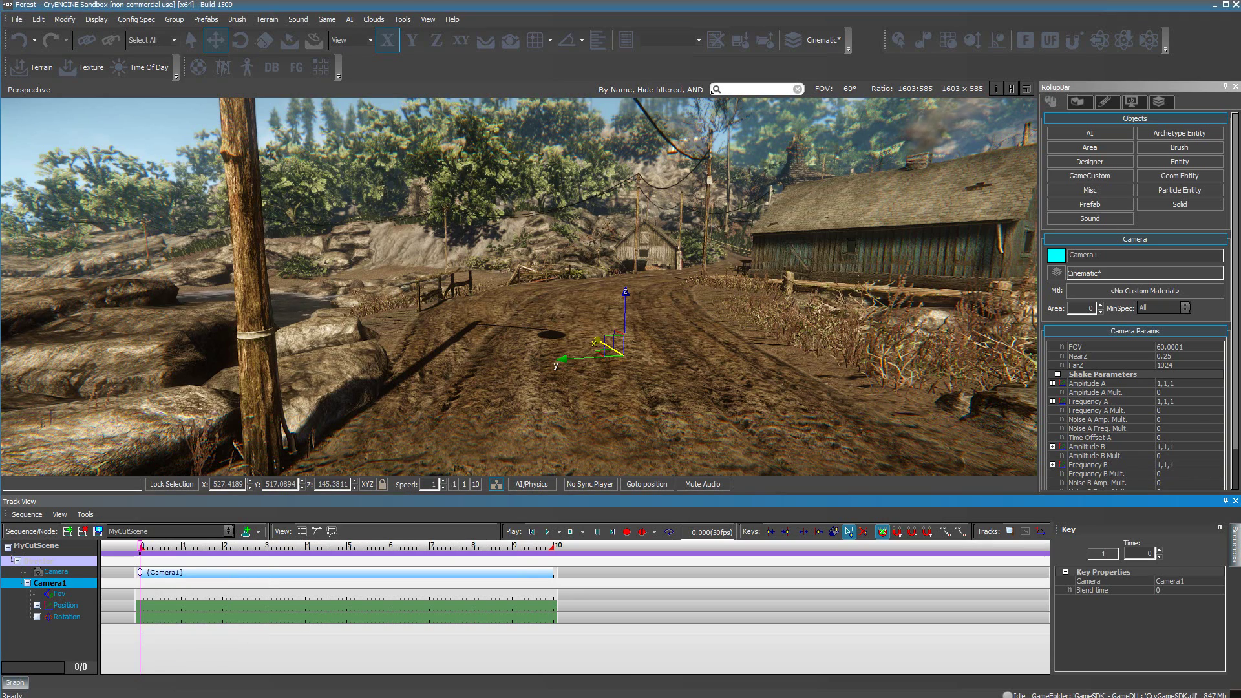
Step: Display the viewport helpers and raise Camera1 along the Z axis to about 145.49
key(3)
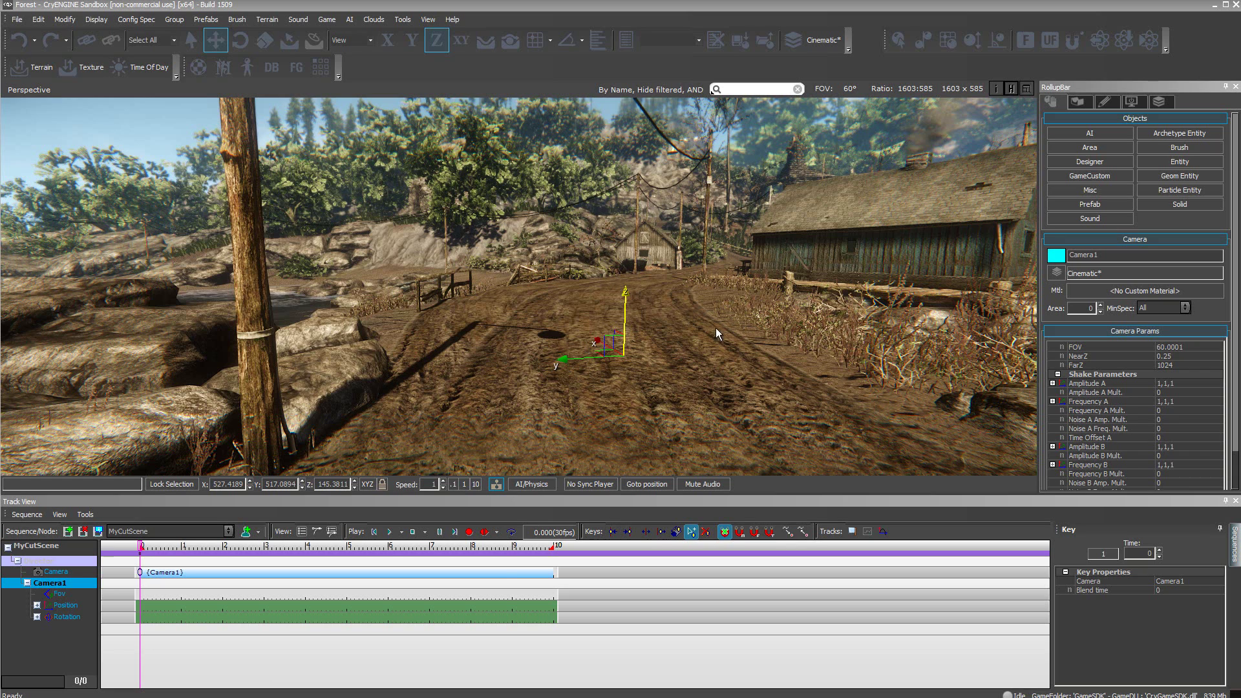
click(1013, 90)
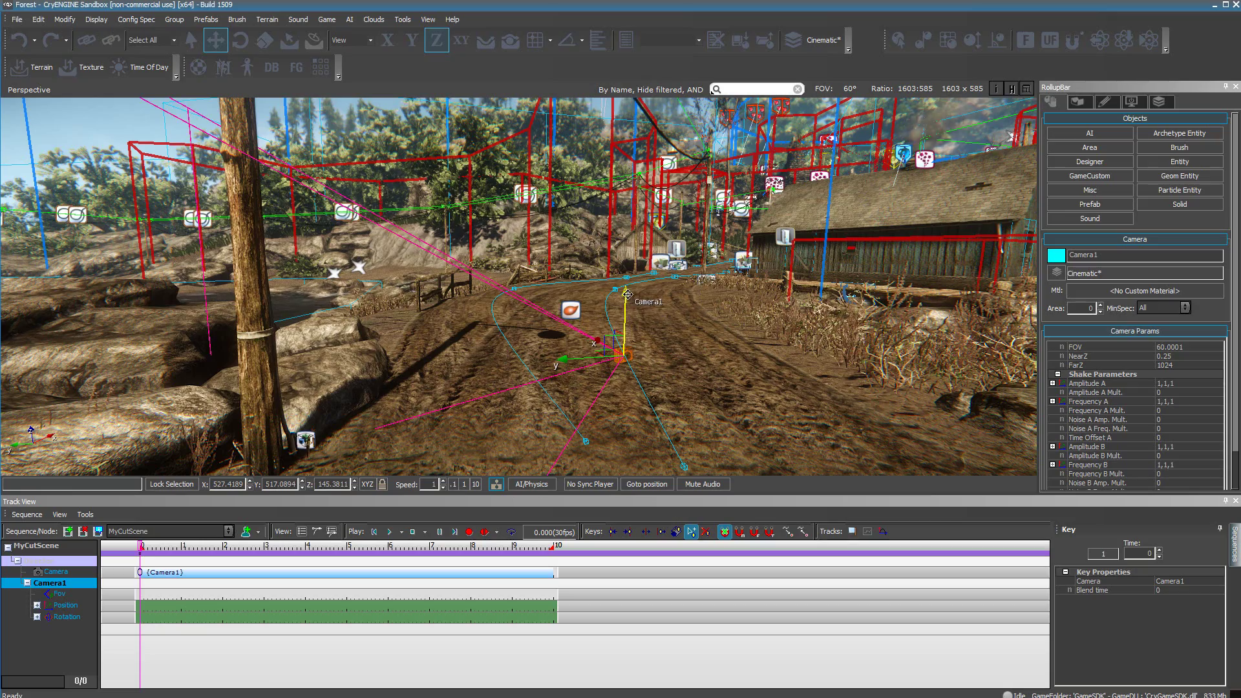
mouse_move(626, 294)
mouse_down()
mouse_move(634, 254)
mouse_move(626, 284)
mouse_move(633, 276)
mouse_up()
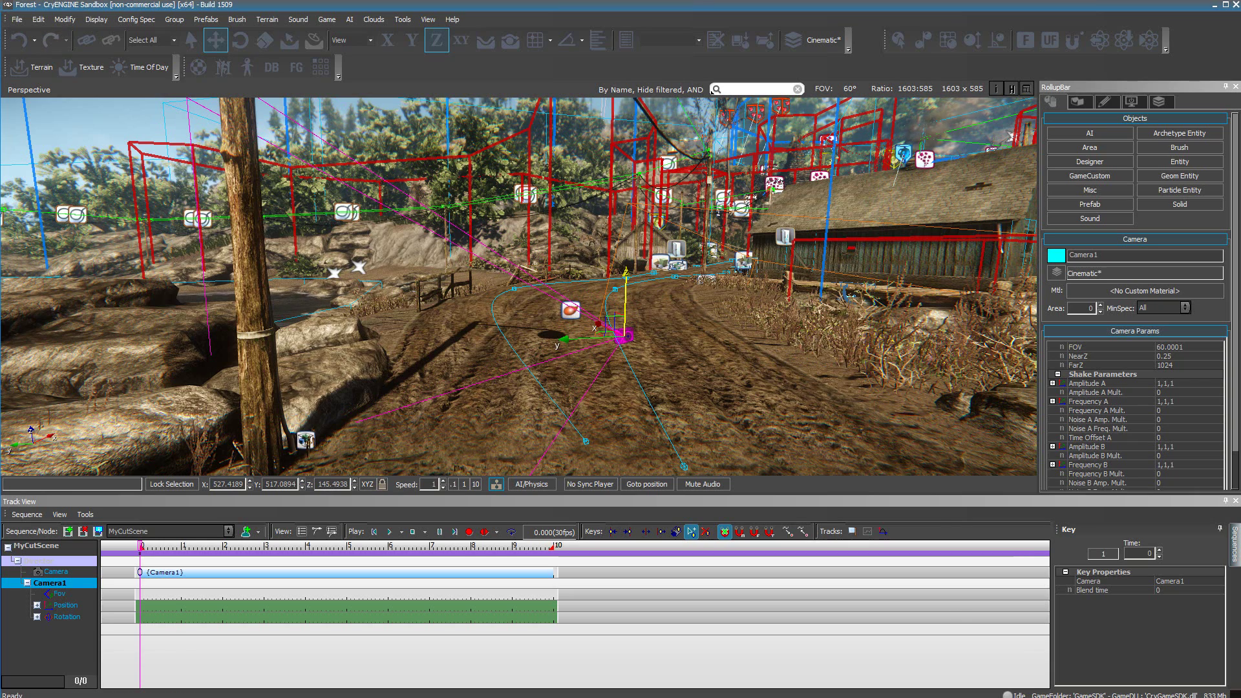
Step: Switch the viewport to look through Camera1 and rotate the camera about Z to -111 so it faces along the dirt road
click(56, 571)
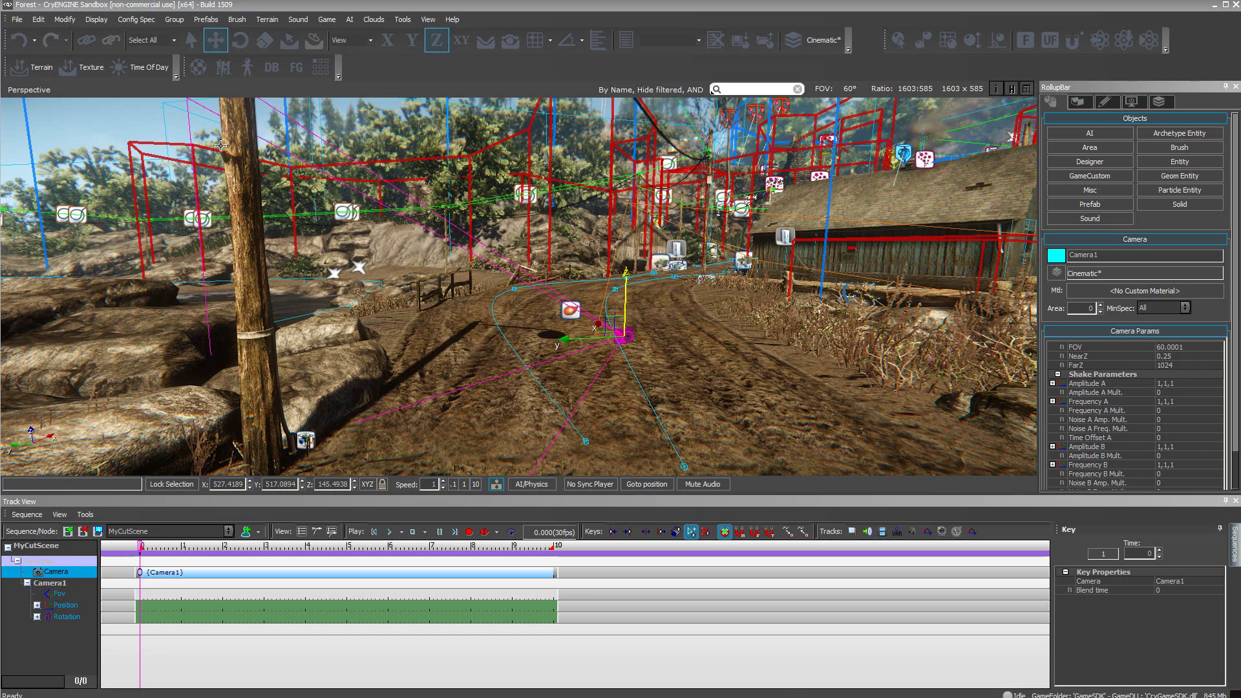
click(27, 95)
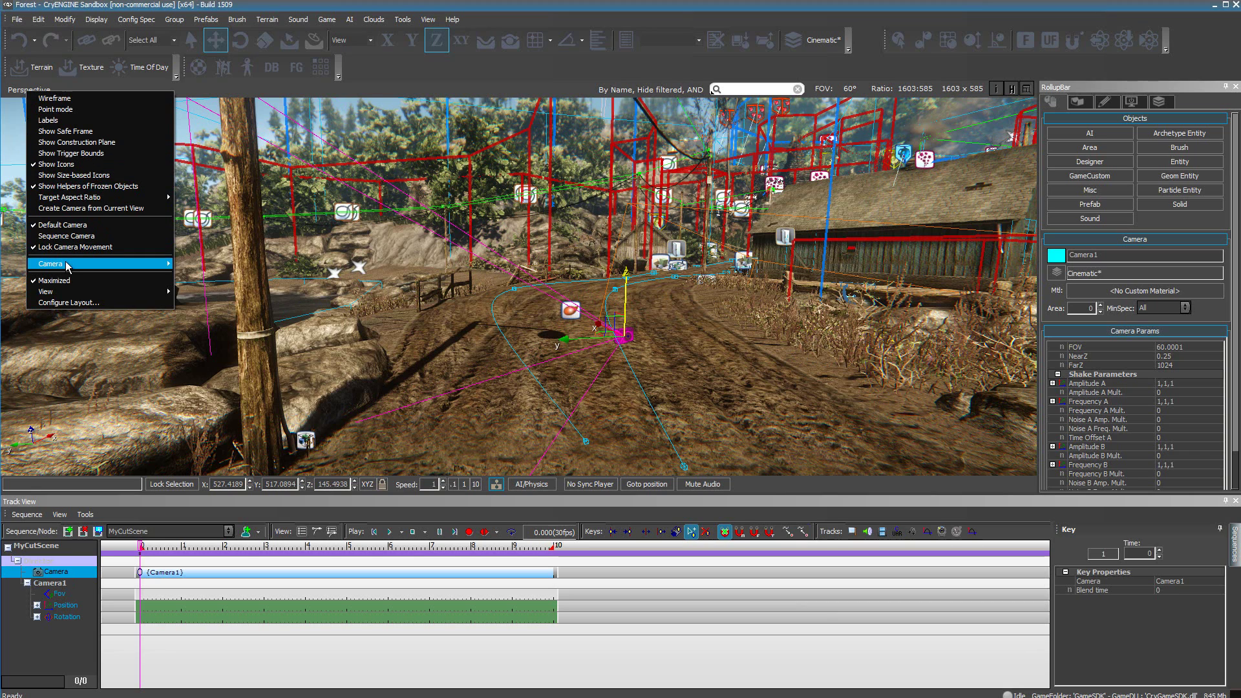
mouse_move(67, 265)
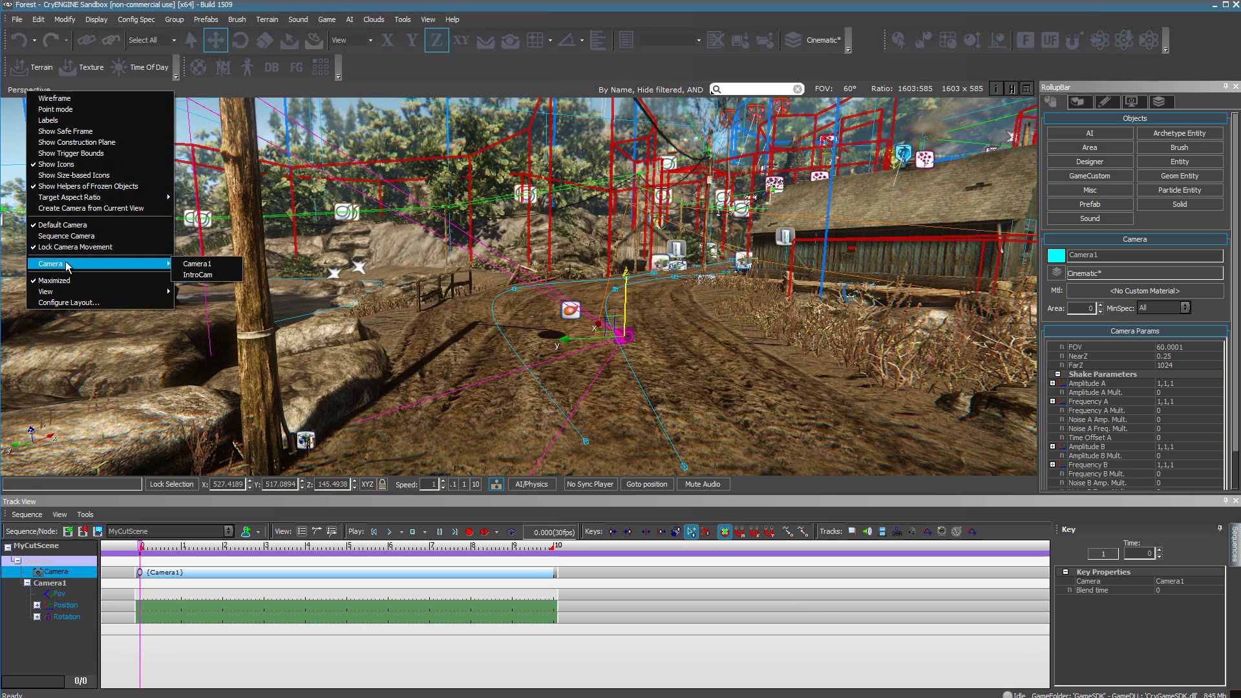
click(201, 266)
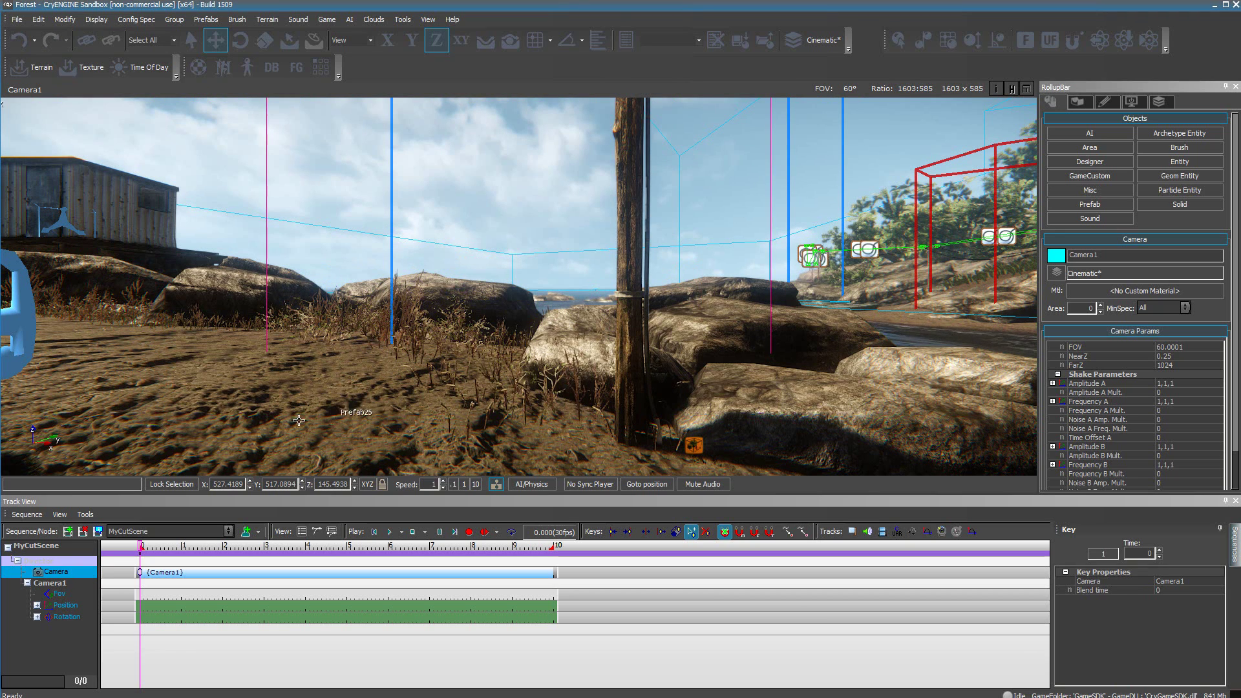
click(332, 382)
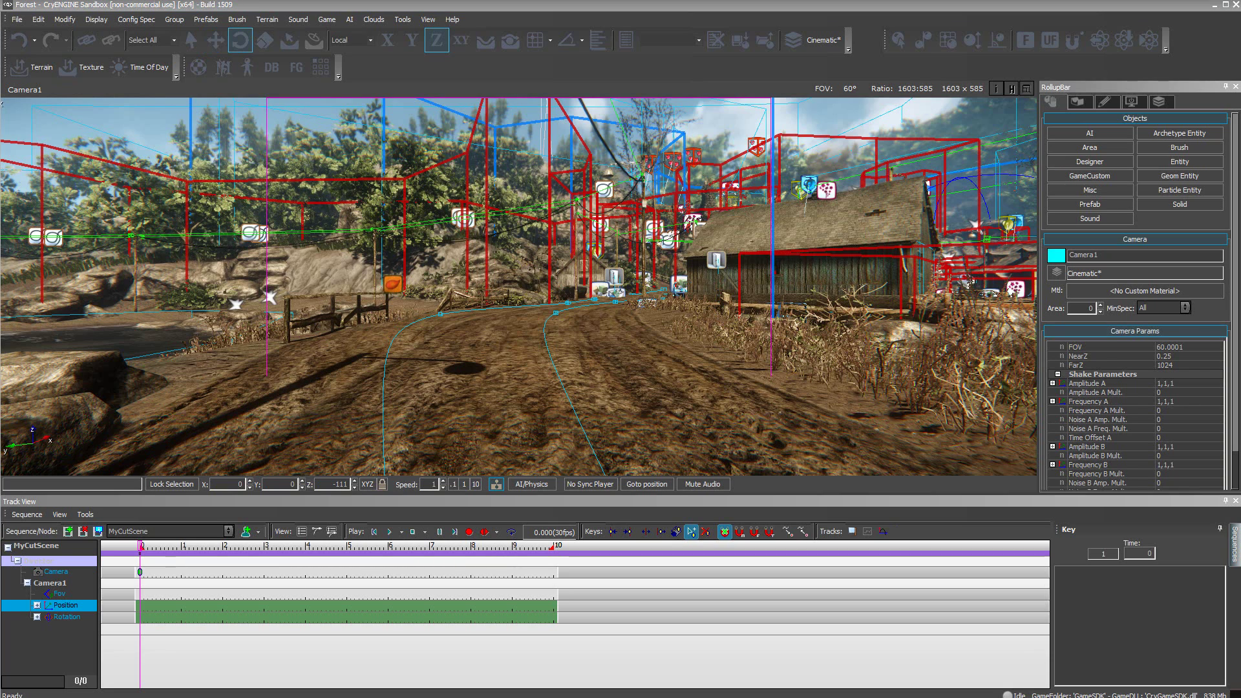
Step: Expand Camera1's Rotation track, add a Z rotation key at time 0 and set its value to -109
click(37, 617)
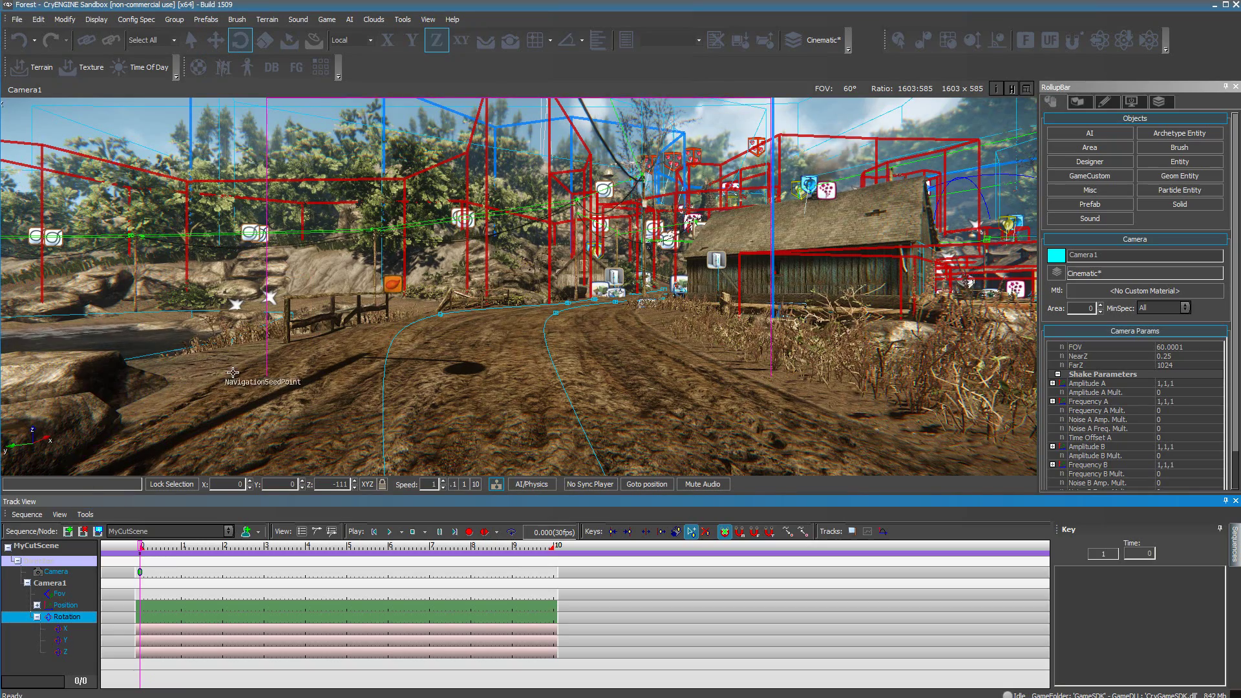
click(65, 427)
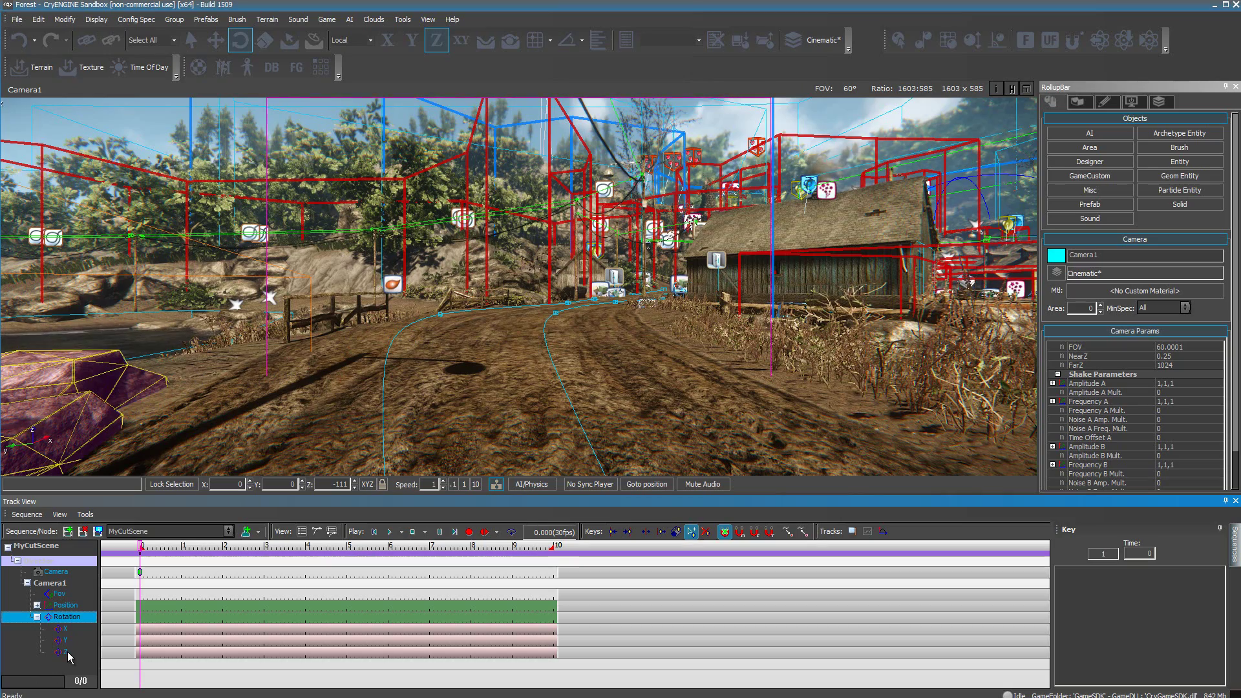
click(141, 655)
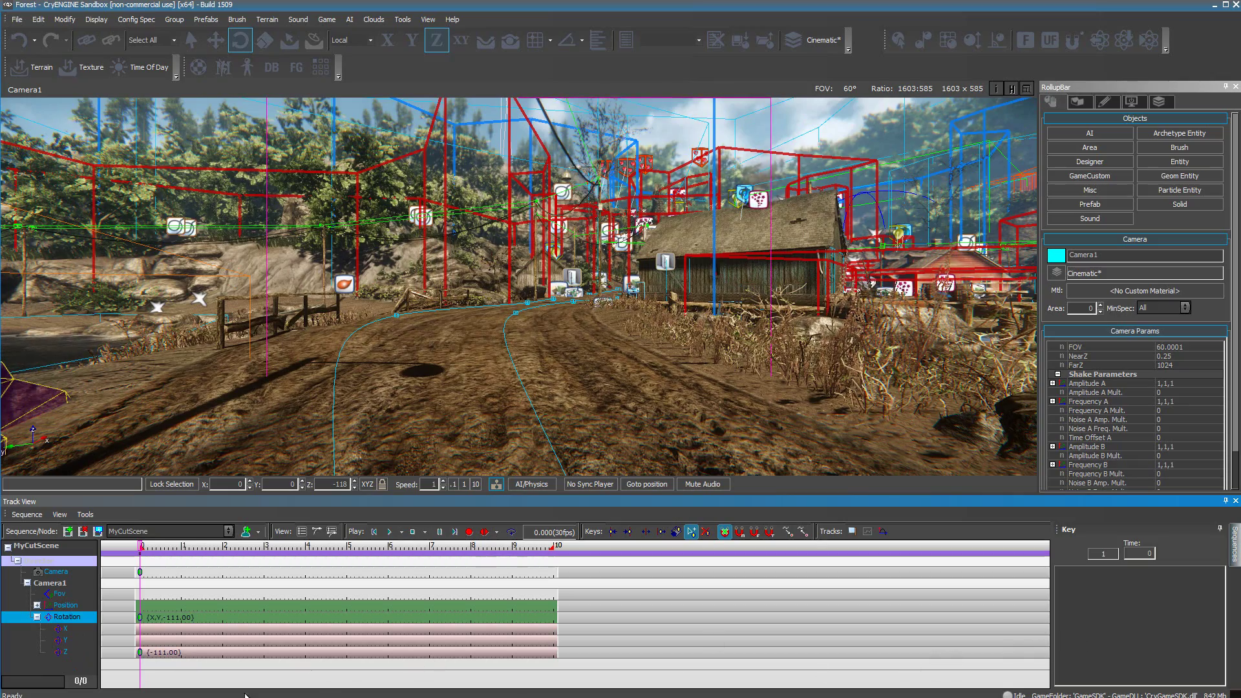
click(140, 653)
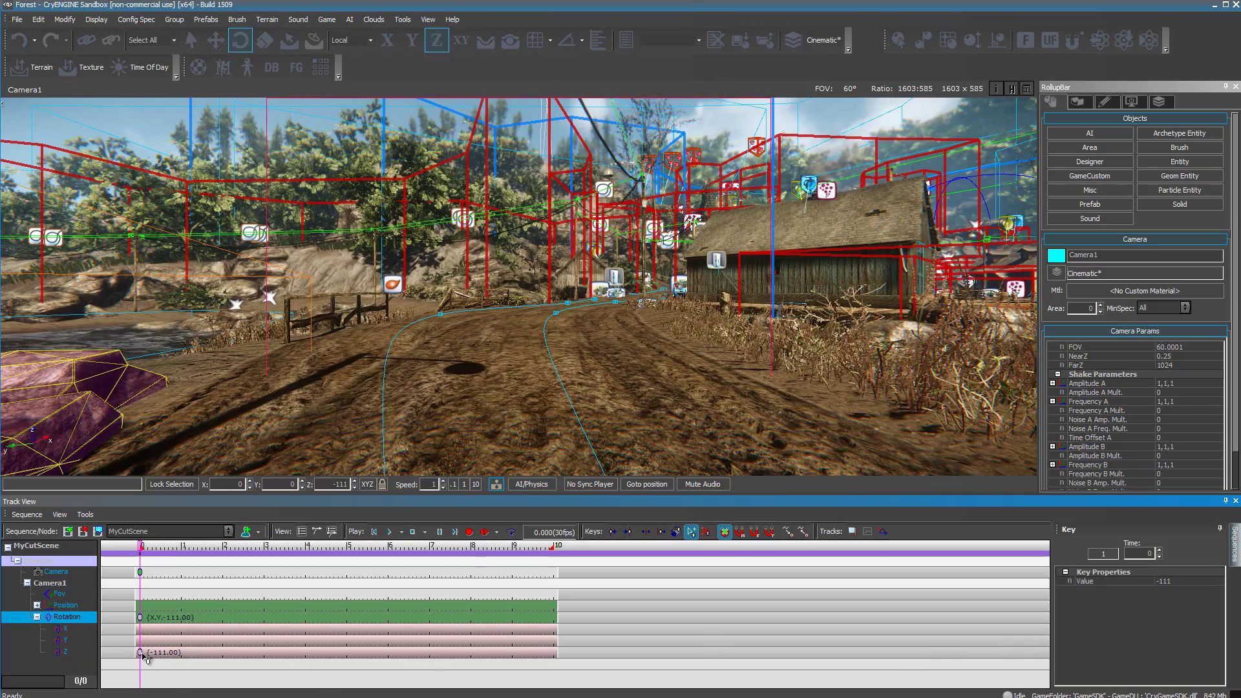
click(1193, 582)
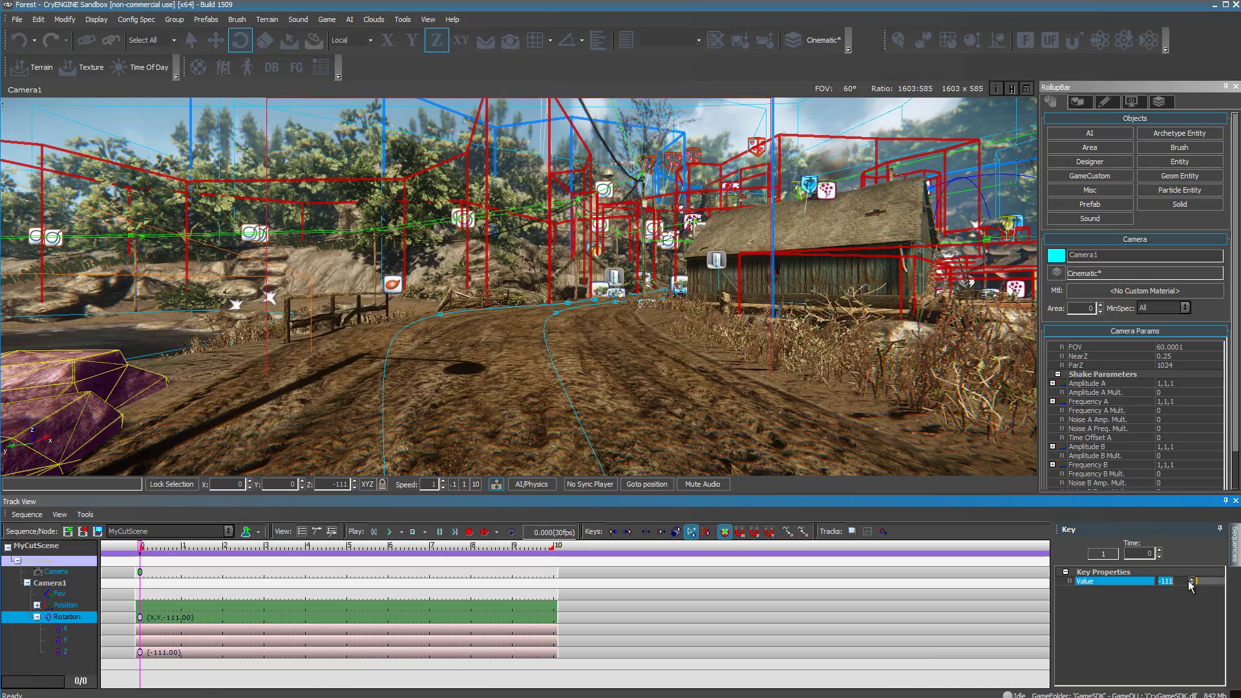
drag(1192, 582, 1193, 582)
click(1192, 580)
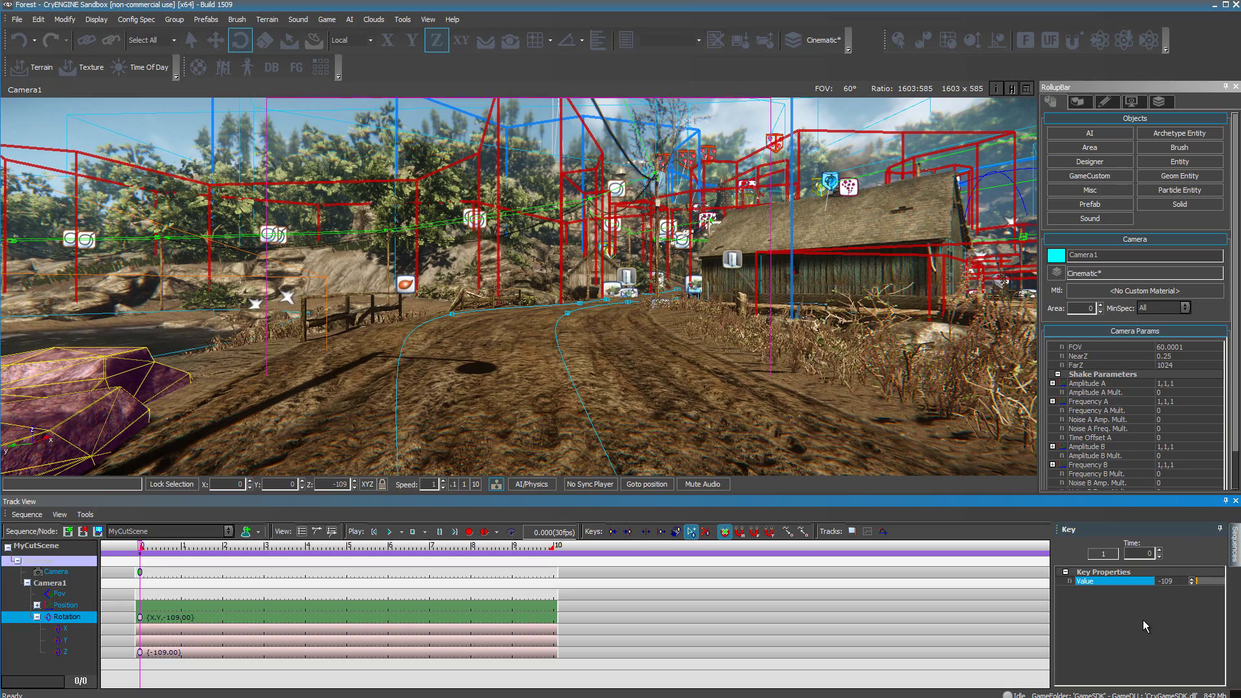
Step: Key Camera1 at time 0 with Position 531.54, 514.38, 145.49 and Rotation 0, 0, -117
click(37, 605)
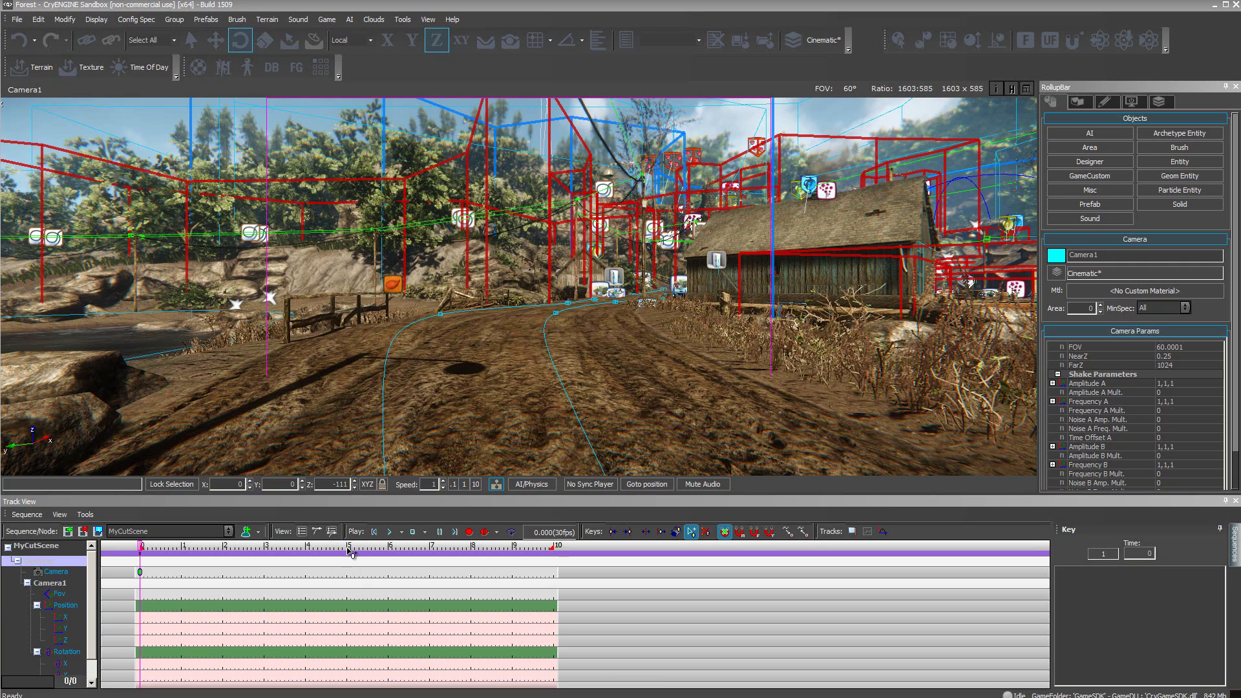
click(143, 608)
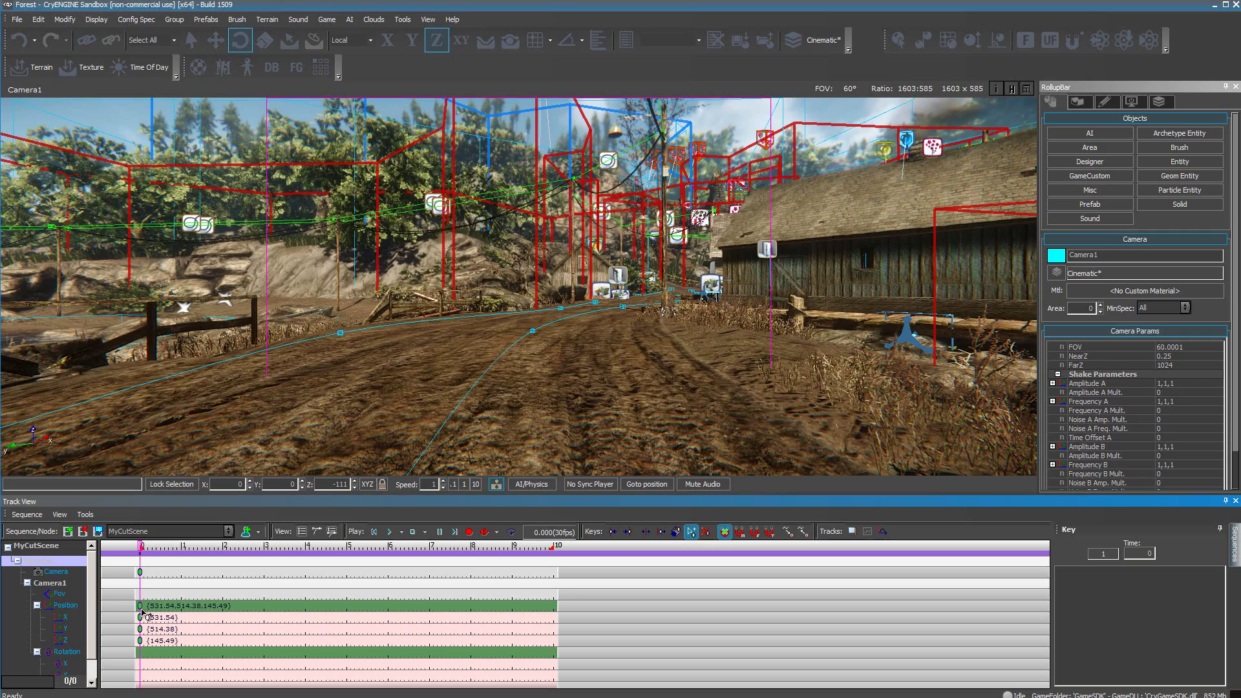
click(142, 655)
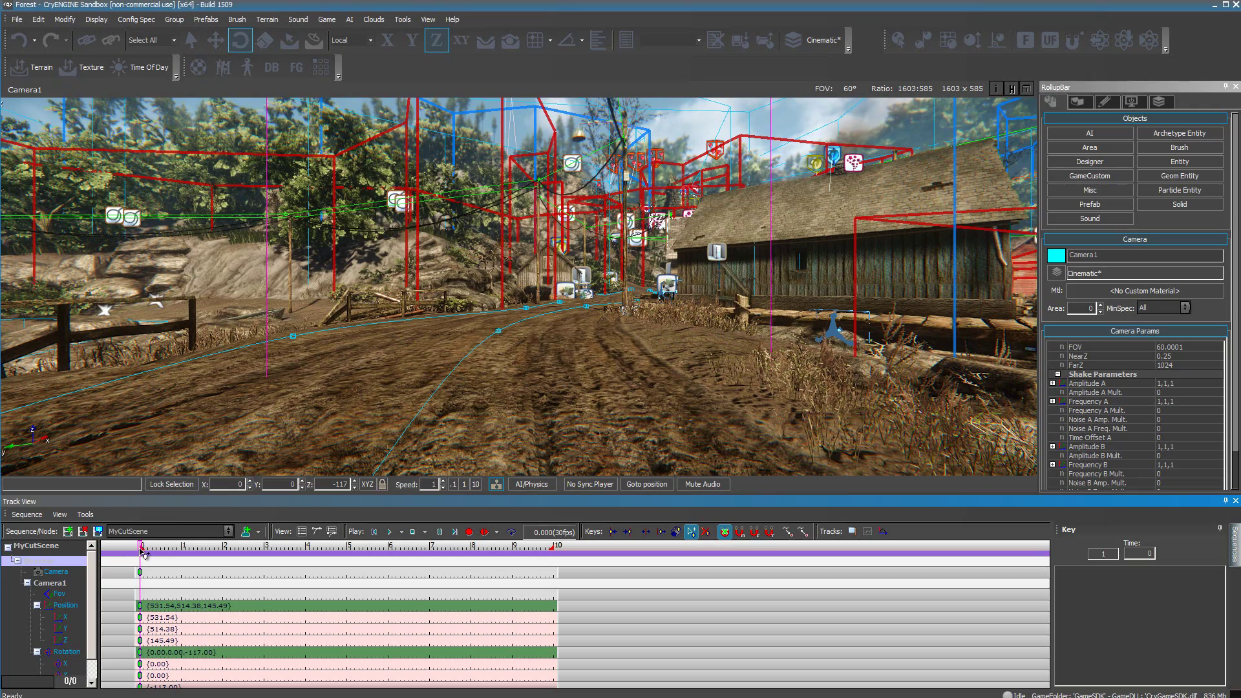
Step: Move to time 5 and add keys there on the Director's Camera track and Camera1's Position track
drag(142, 551, 347, 573)
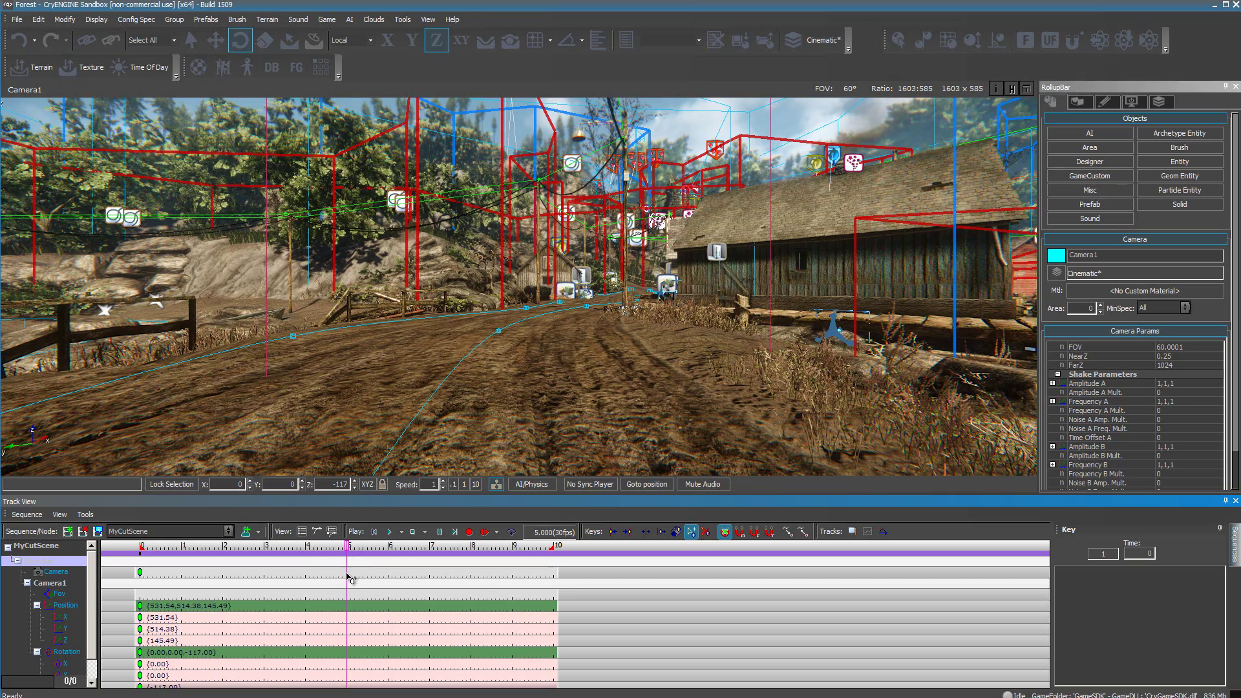
click(347, 574)
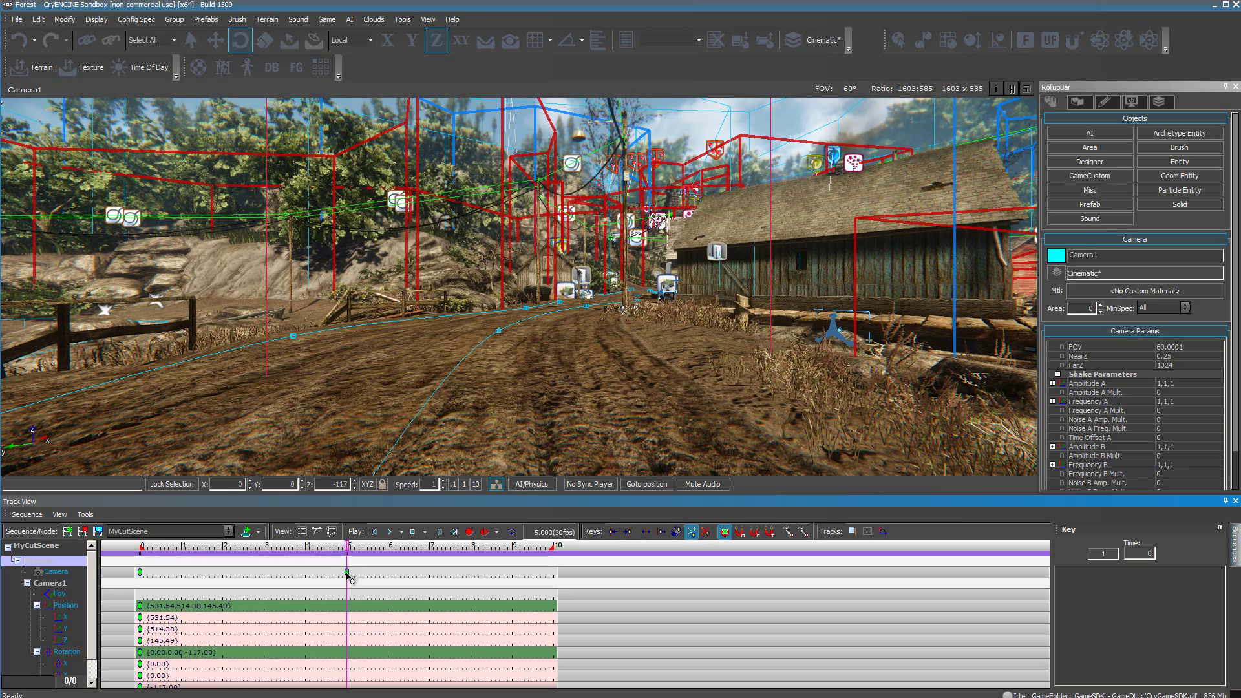
click(344, 607)
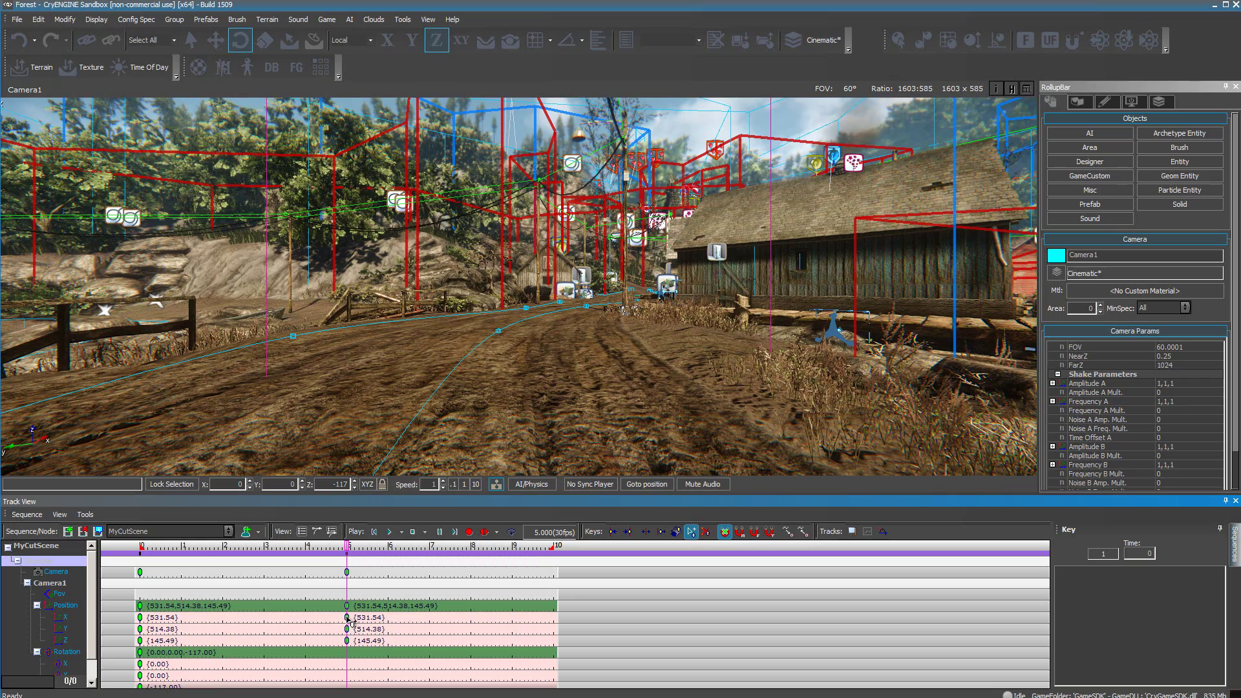
Step: Set the Position X value of Camera1's key at time 5 to 541
click(347, 617)
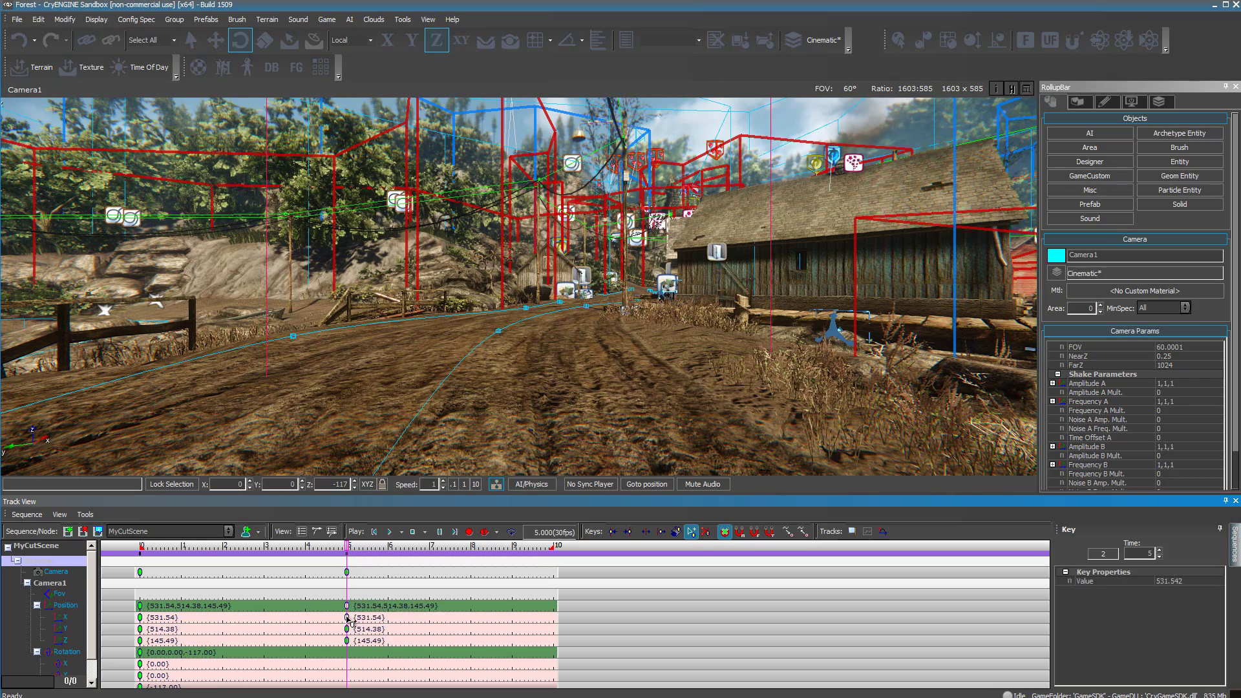
click(1189, 581)
drag(1194, 584, 1195, 574)
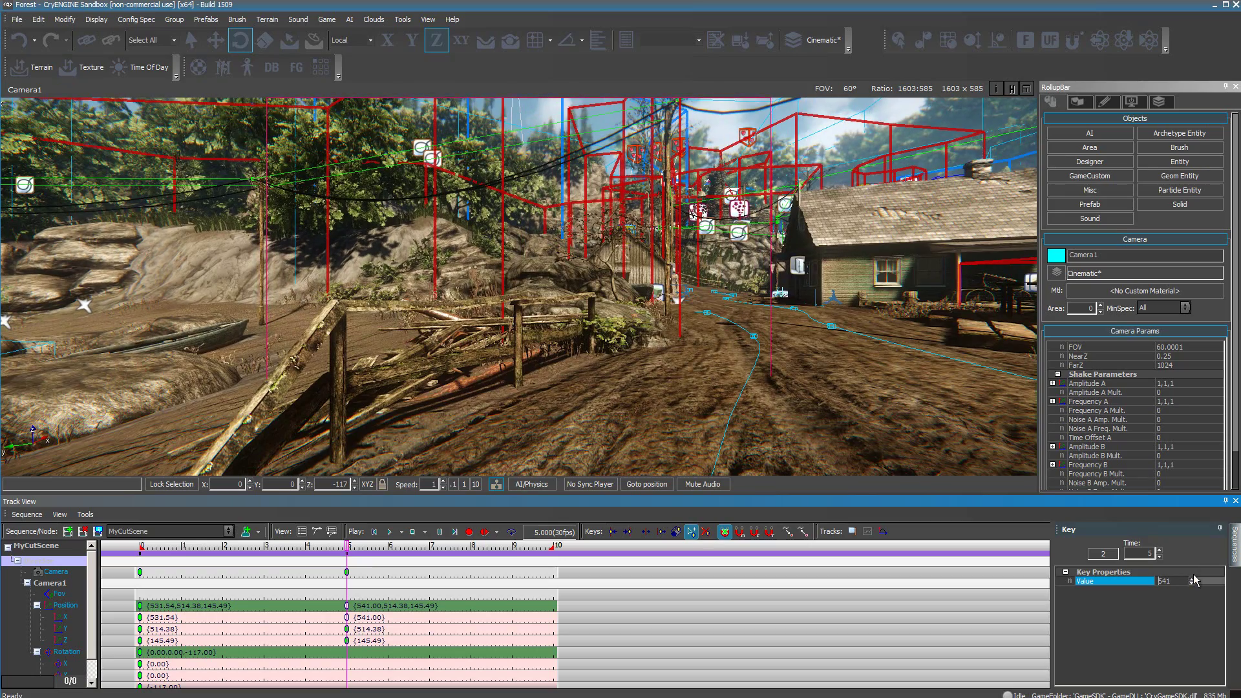
Step: Add a Rotation key for Camera1 at time 5 and set its Z value to -143
click(348, 653)
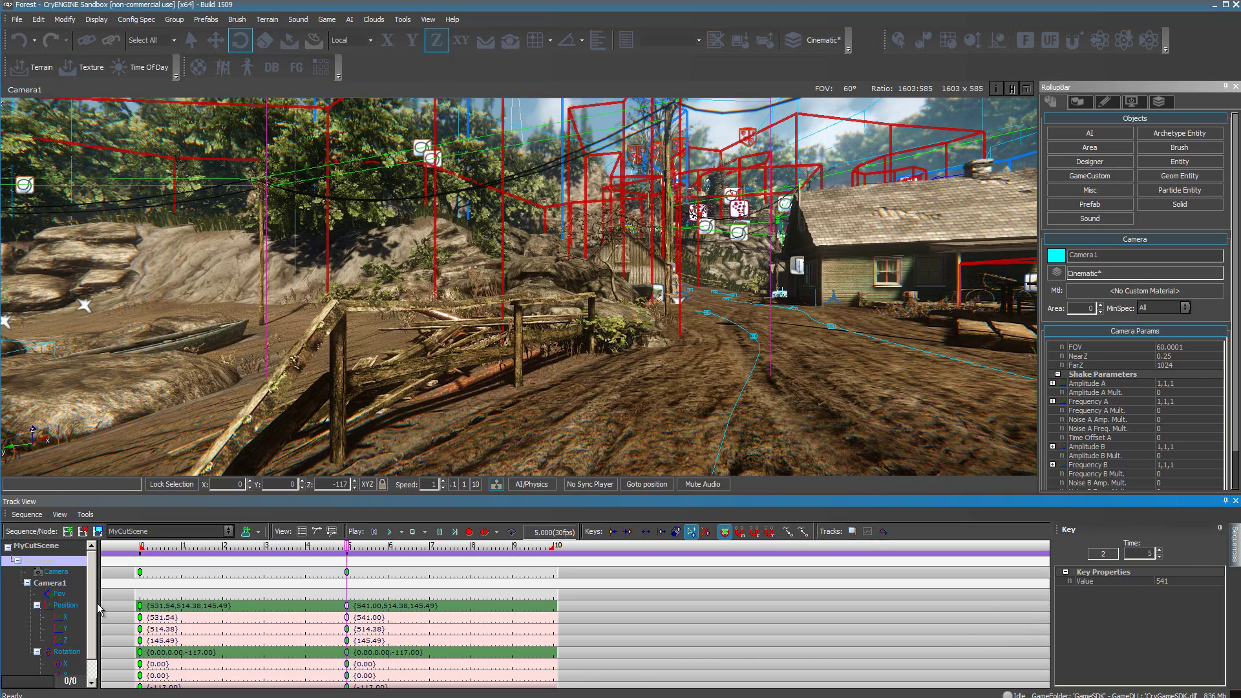
scroll(95, 647, down, 1)
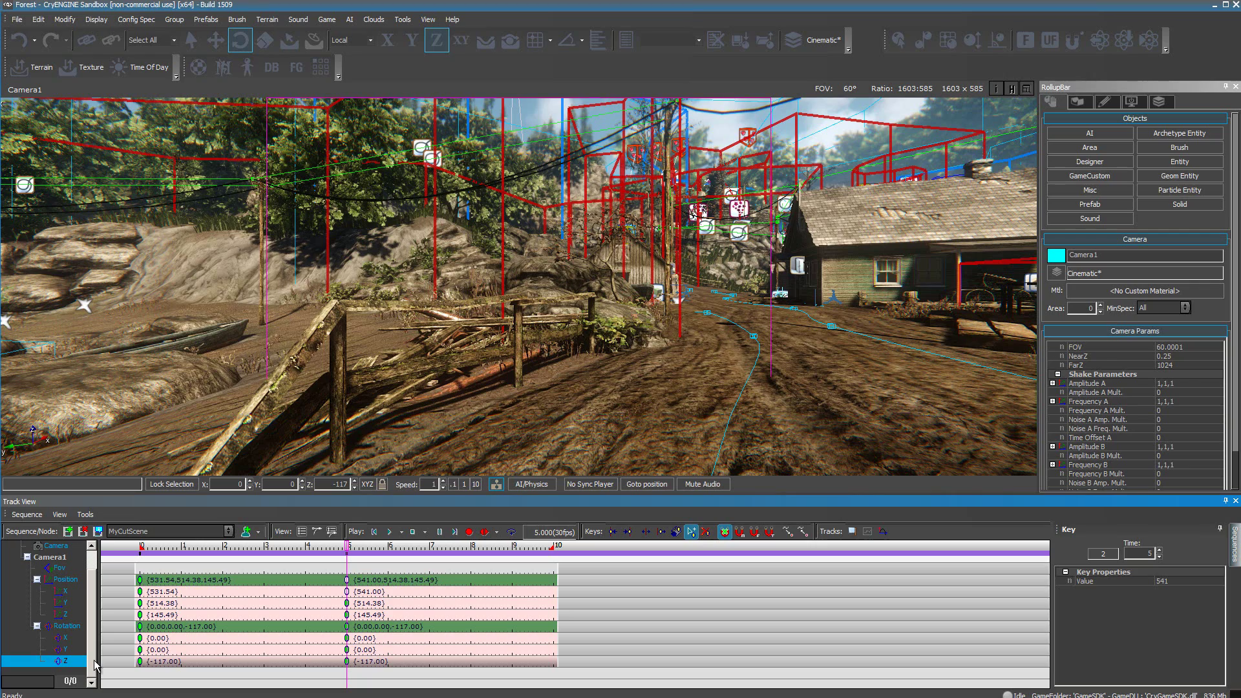
click(347, 662)
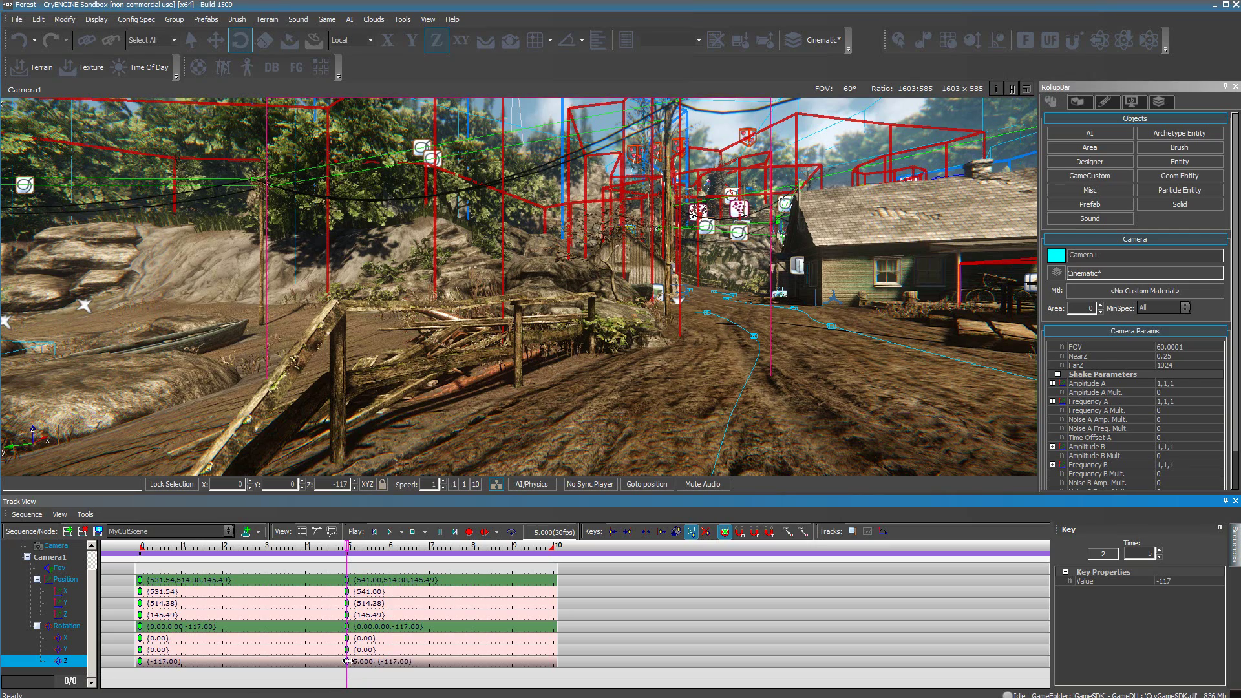
click(1210, 582)
drag(1194, 582, 1193, 587)
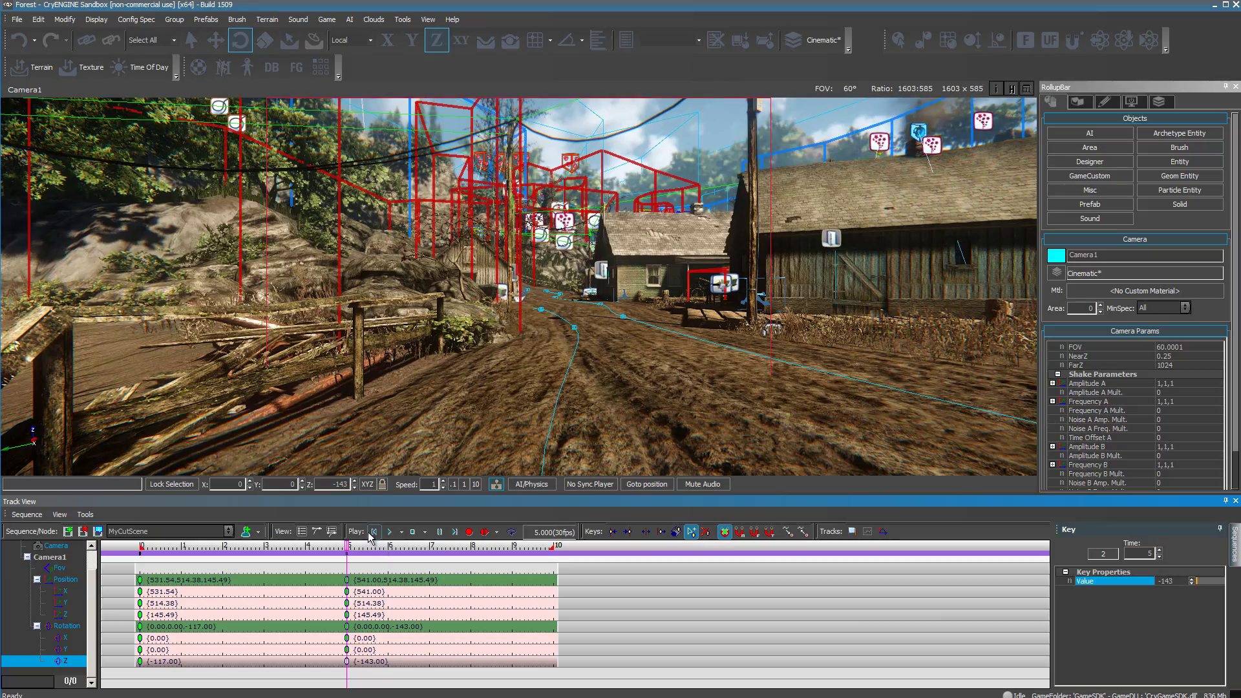
Step: Play the MyCutScene sequence, rewind it to the start and play it again to review the camera movement
click(390, 531)
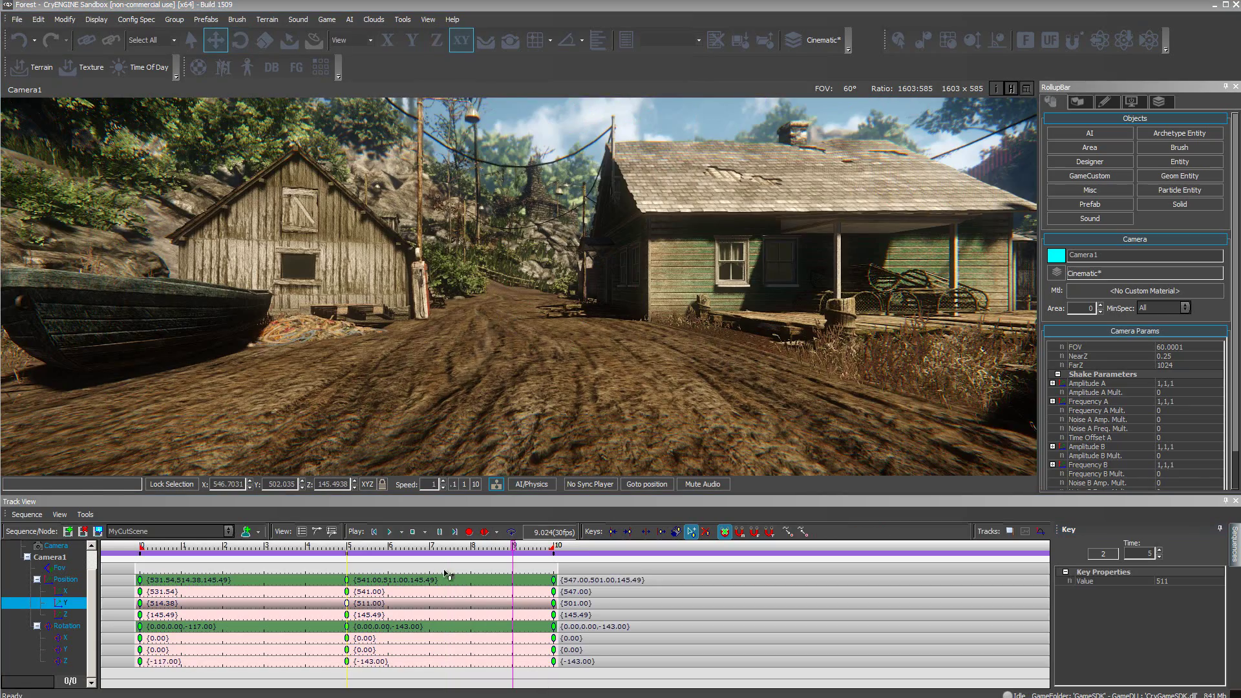
click(375, 532)
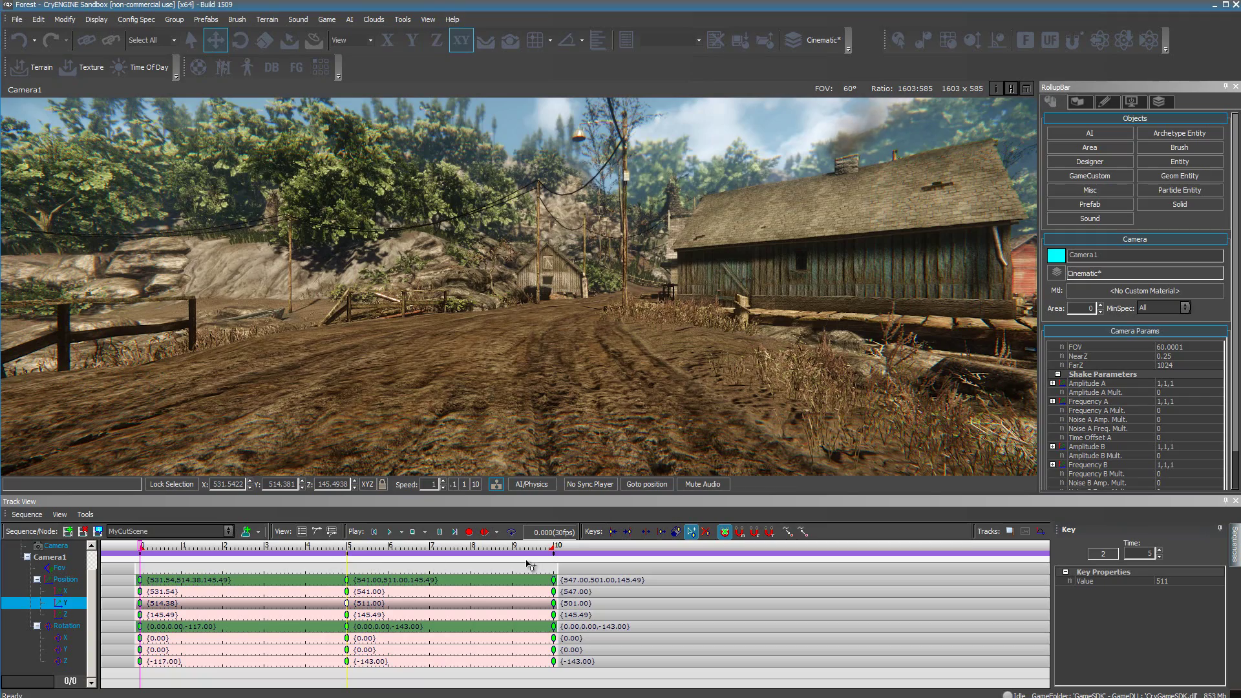
click(390, 532)
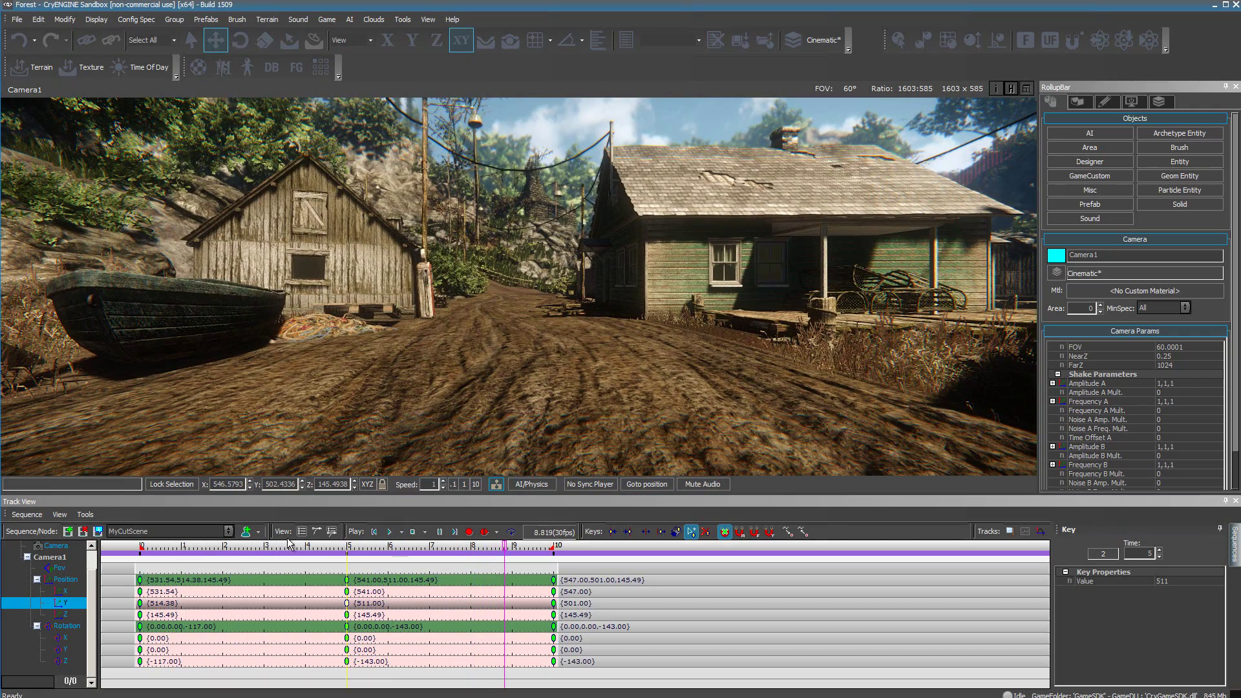
Step: Show the curve view, steepen the Position Y tangent at time 5 to about (1.647, -2.514), and play back the movement
click(317, 531)
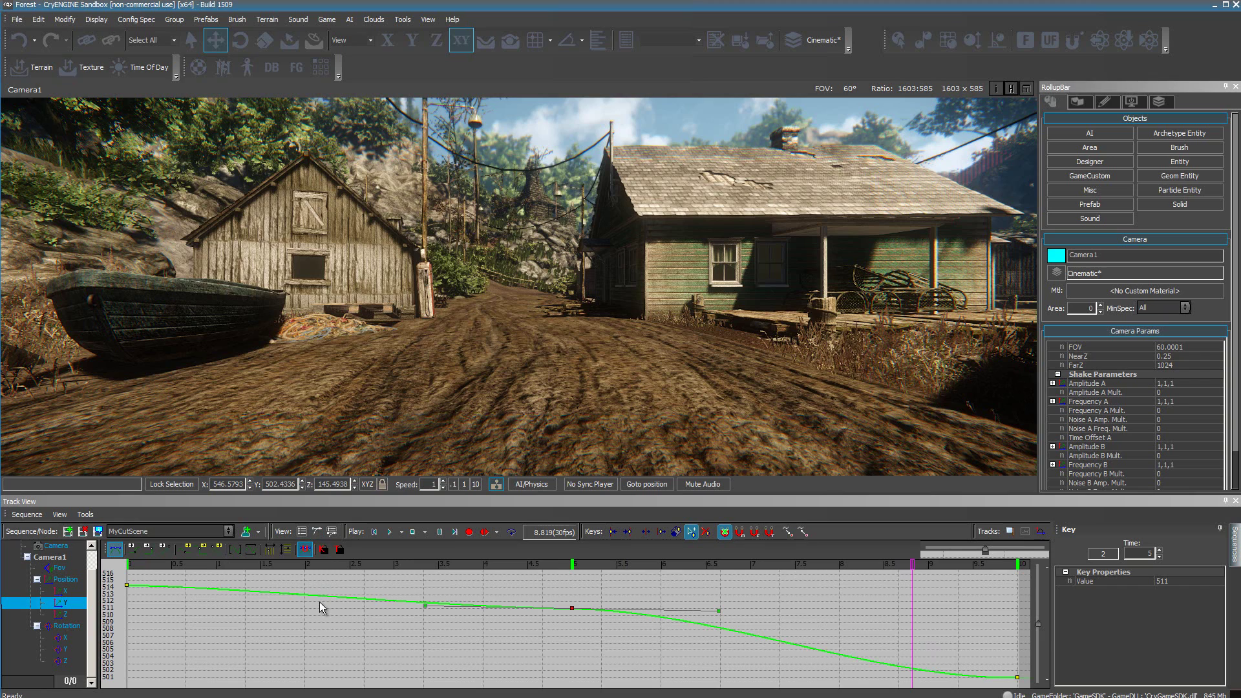
click(61, 593)
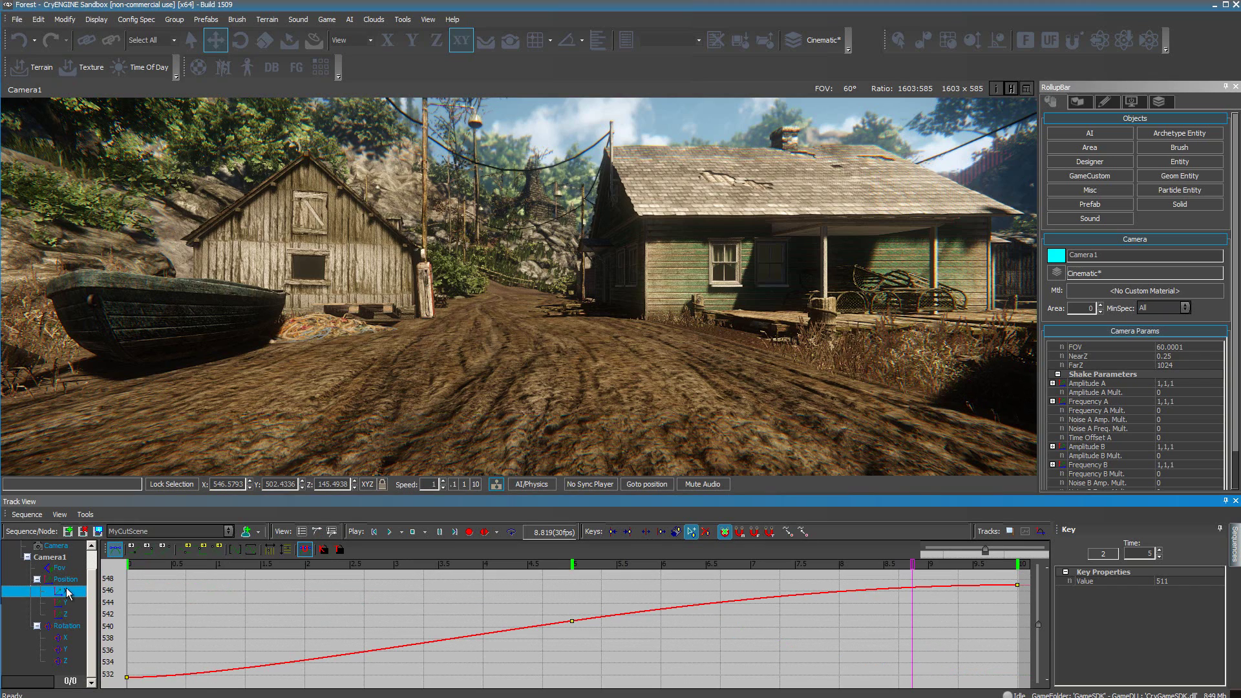
click(66, 604)
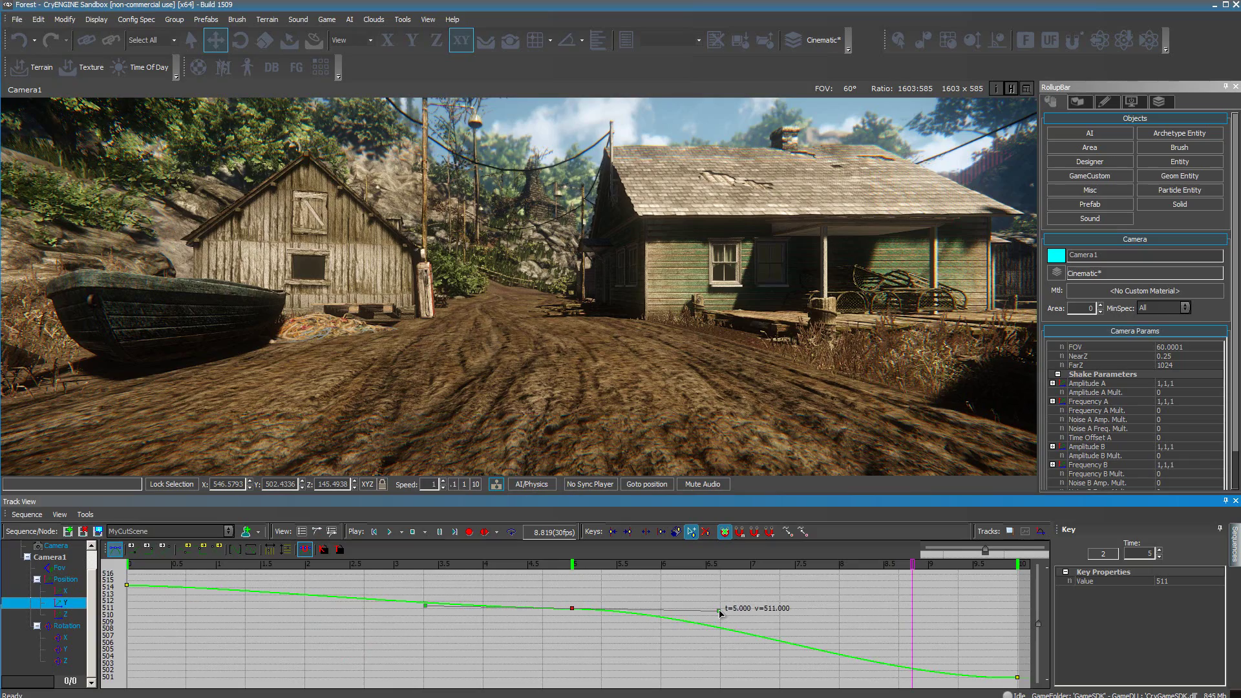
drag(722, 613, 723, 630)
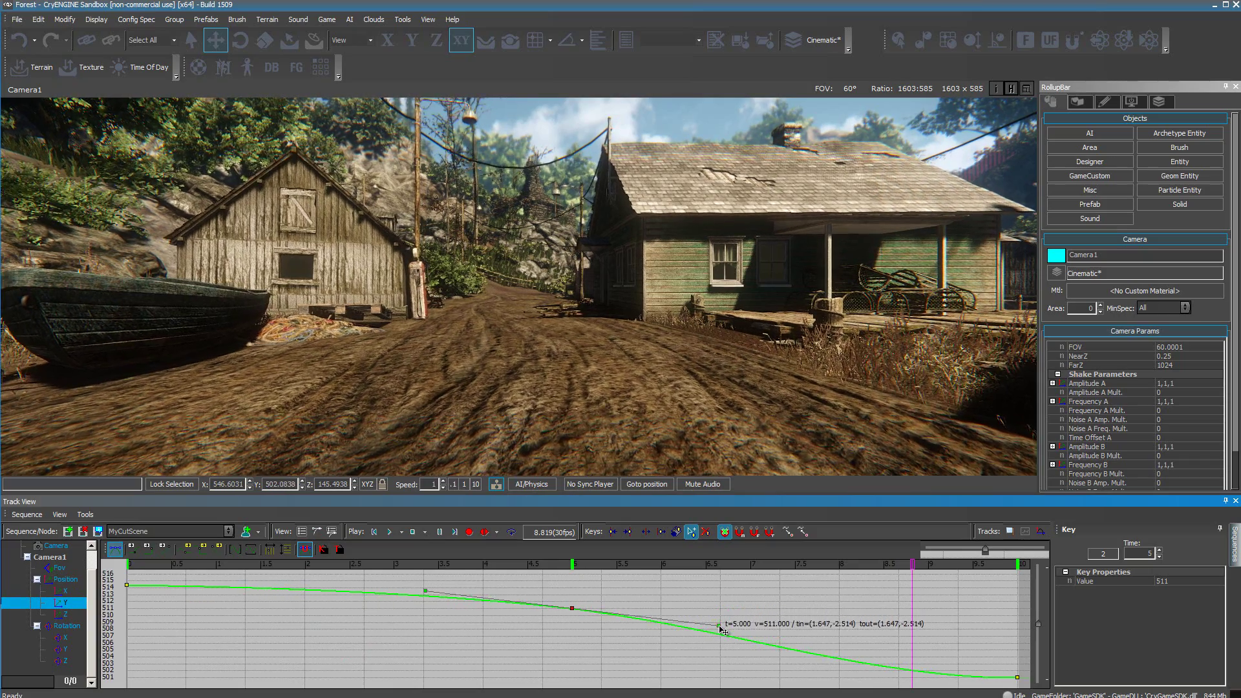
click(389, 532)
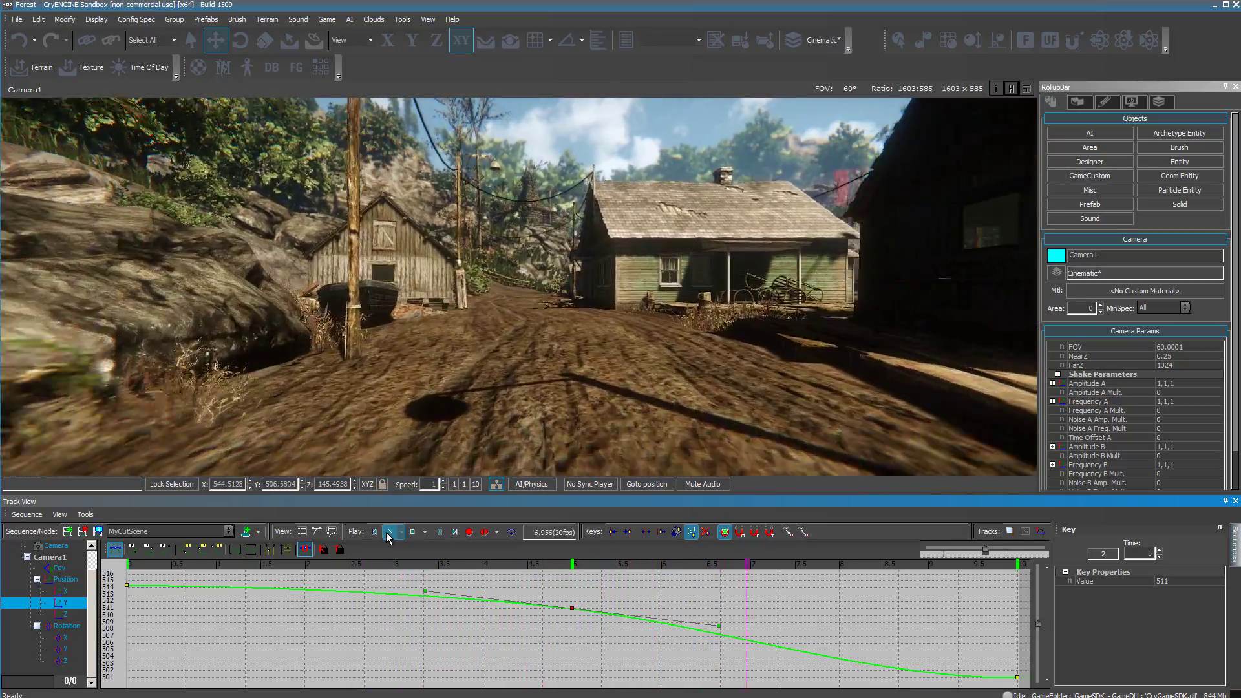
click(388, 537)
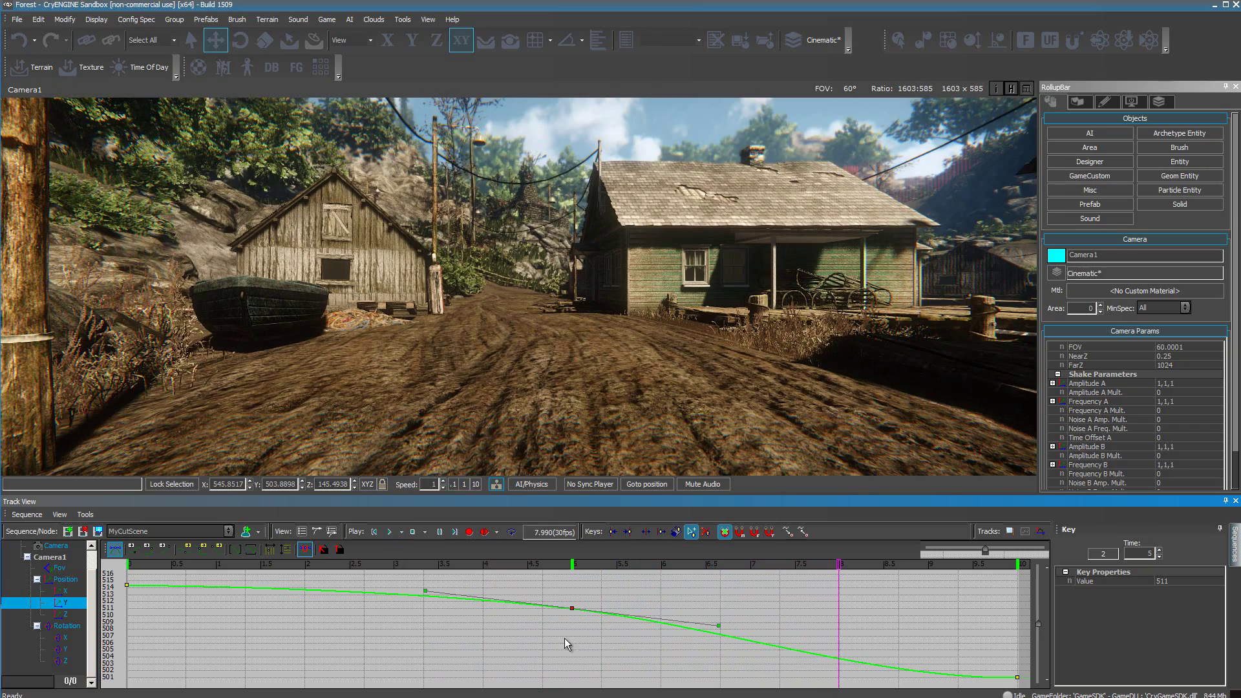
Step: Examine Camera1's Rotation X, Y and Z curves and its Position Z curve, returning to the Position Y curve
click(68, 638)
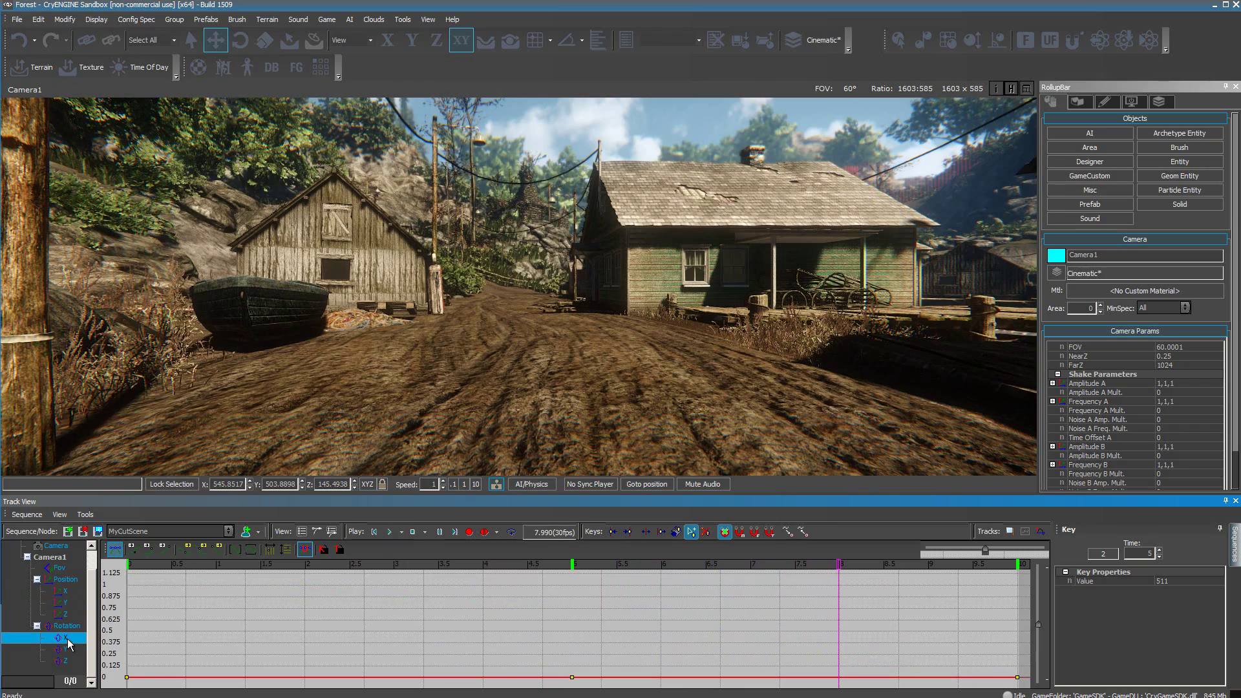
click(68, 650)
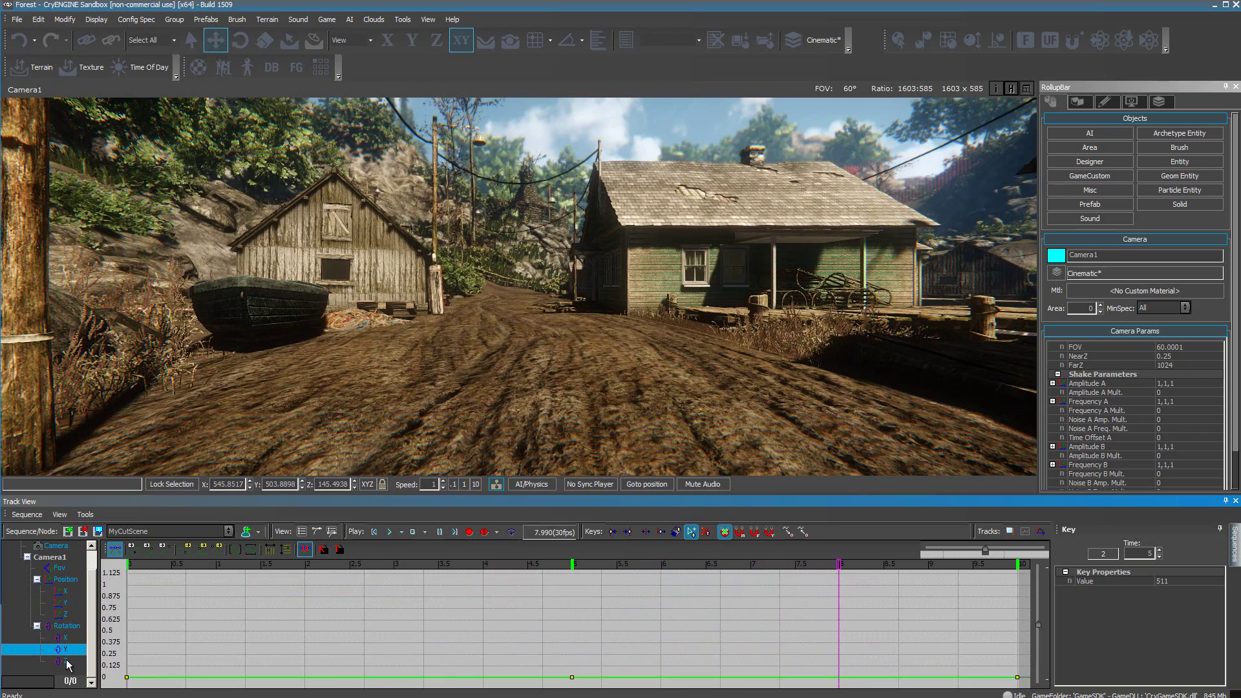
click(68, 660)
click(65, 615)
click(69, 602)
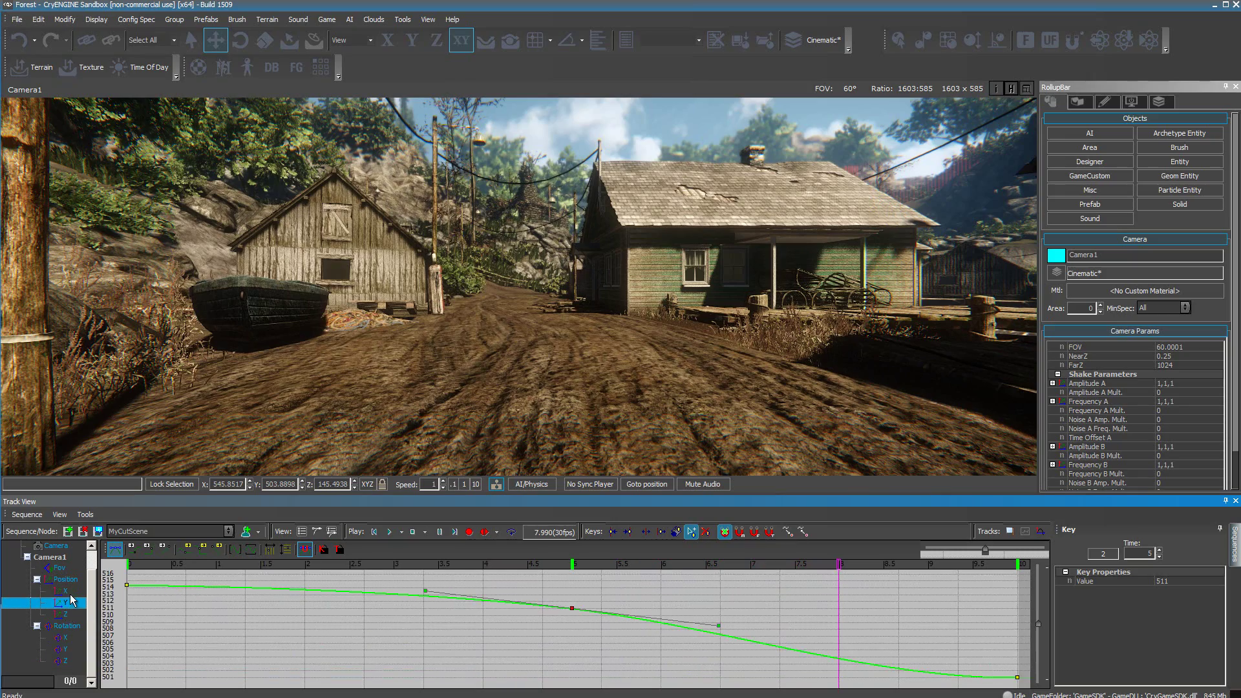
Step: Open the Cinematic:ProximityTrigger1 flow graph from the proximity trigger placed above the dirt road
click(72, 593)
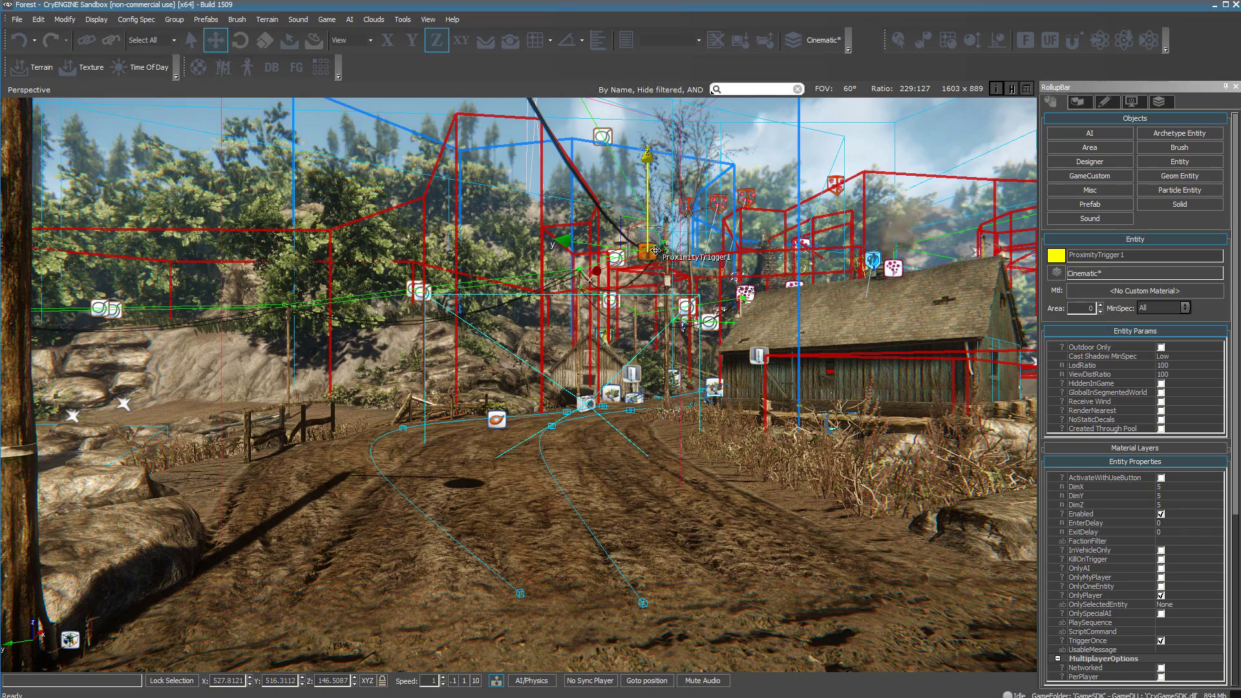
click(1193, 165)
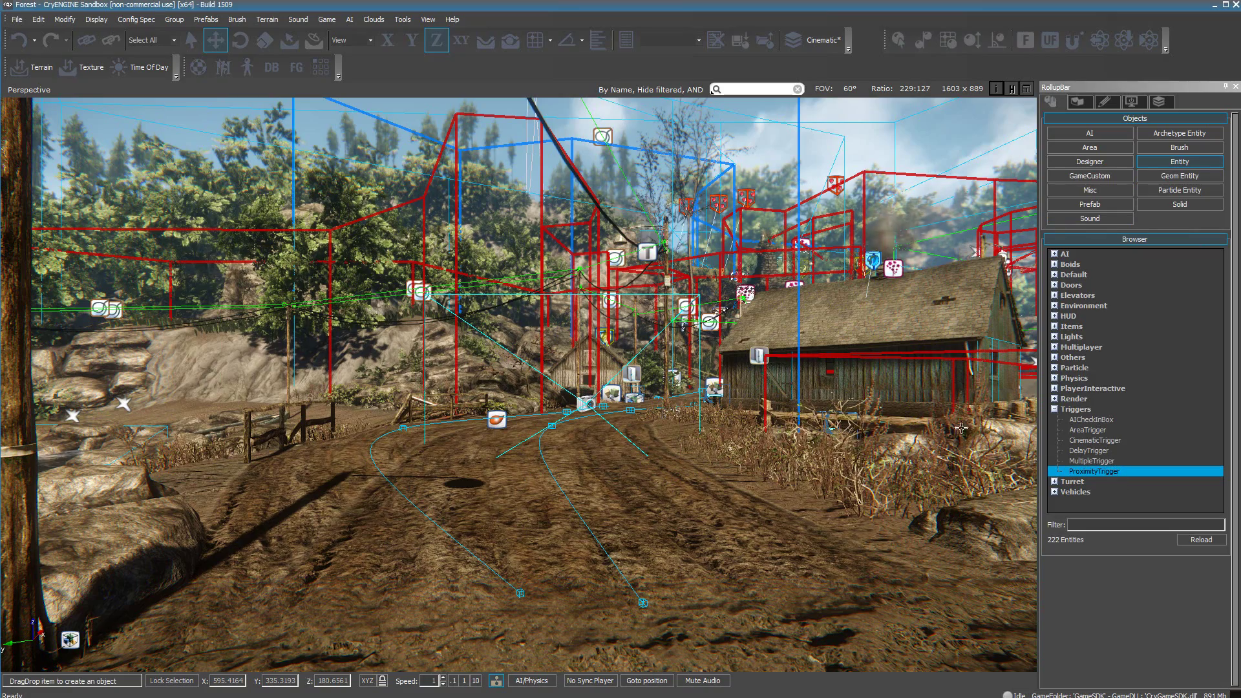
click(648, 254)
right_click(647, 256)
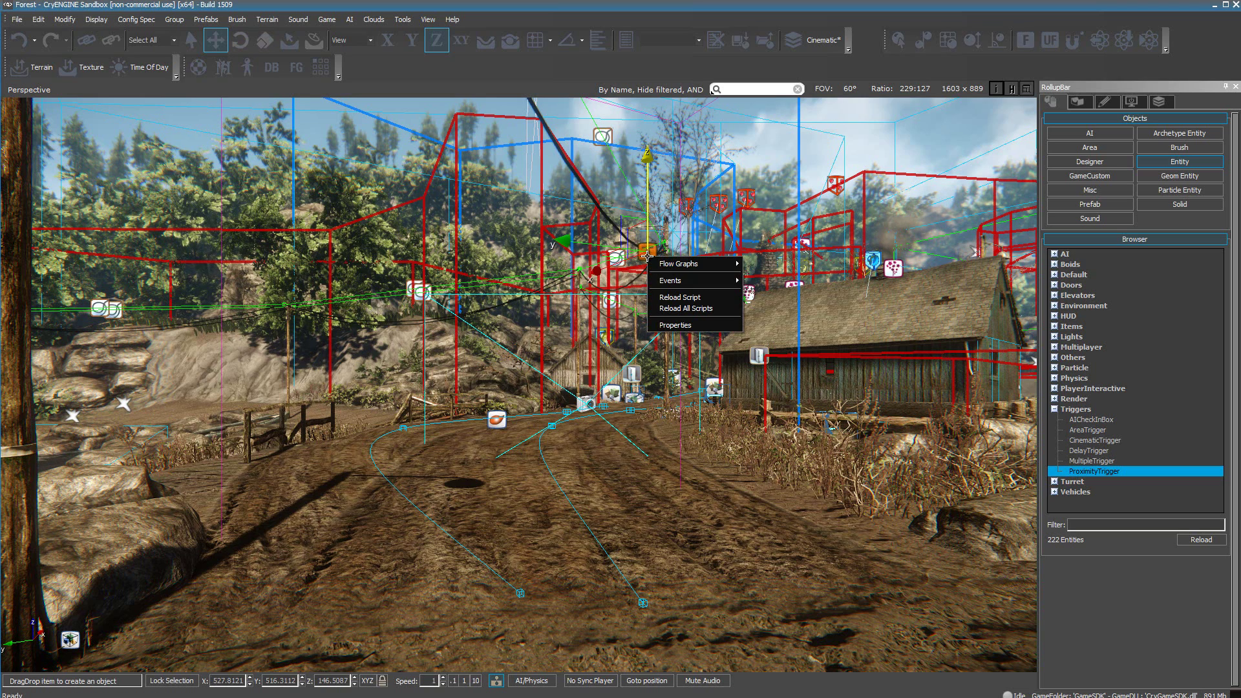
mouse_move(670, 264)
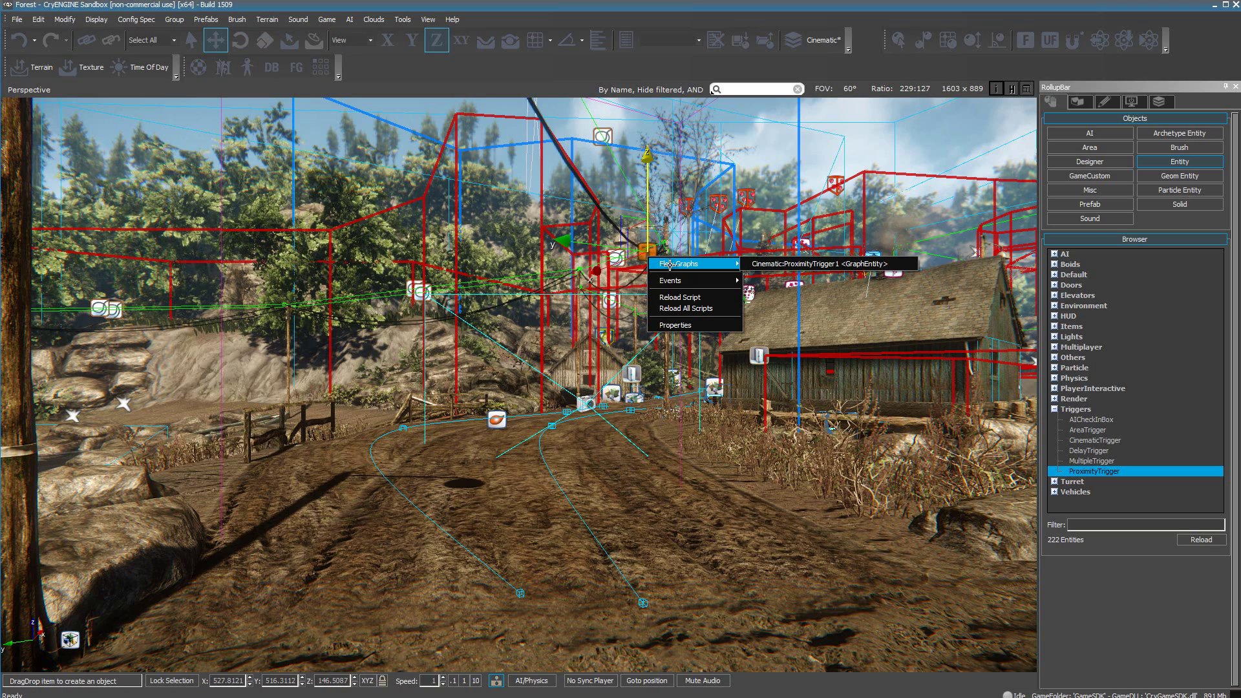
click(781, 264)
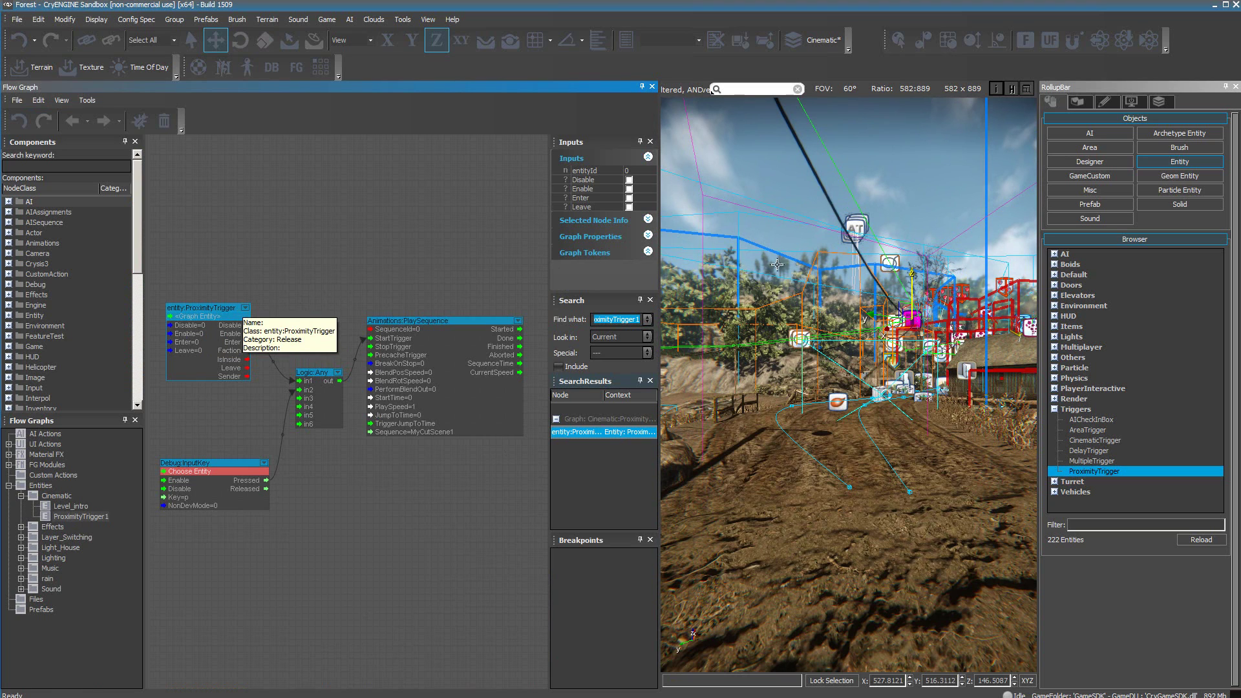
Step: Add the selected ProximityTrigger entity as a node in empty graph space, shift it slightly, and delete the duplicate
right_click(328, 159)
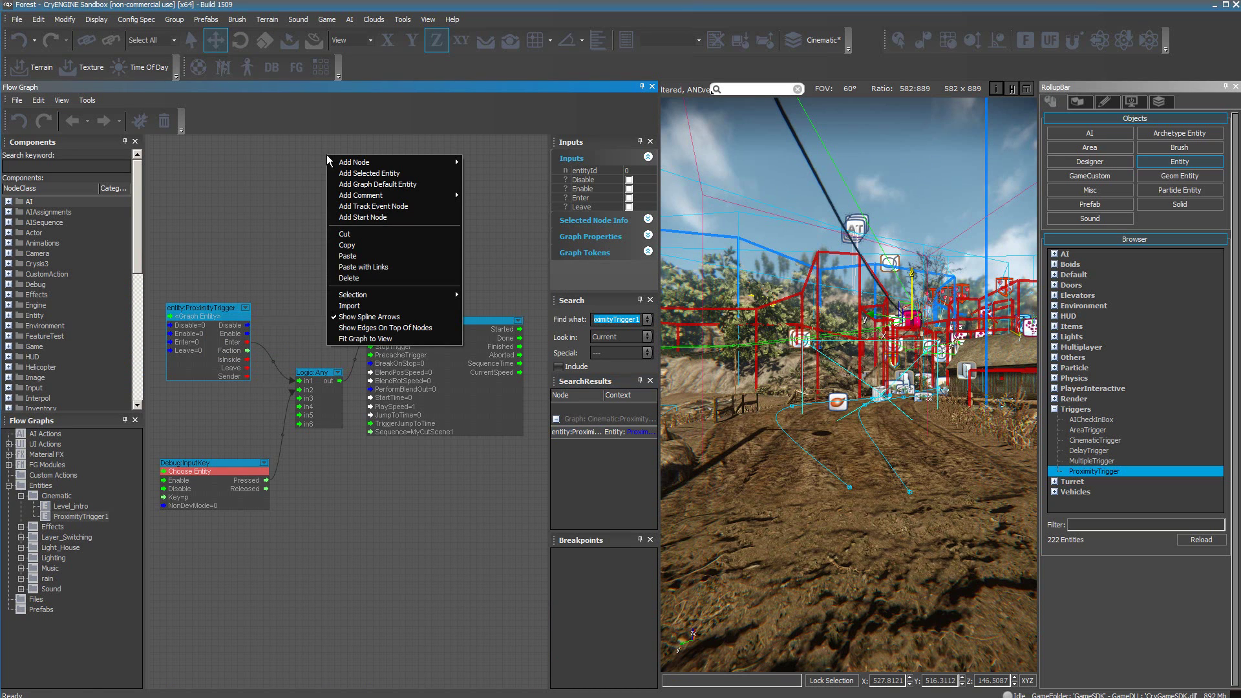
click(360, 174)
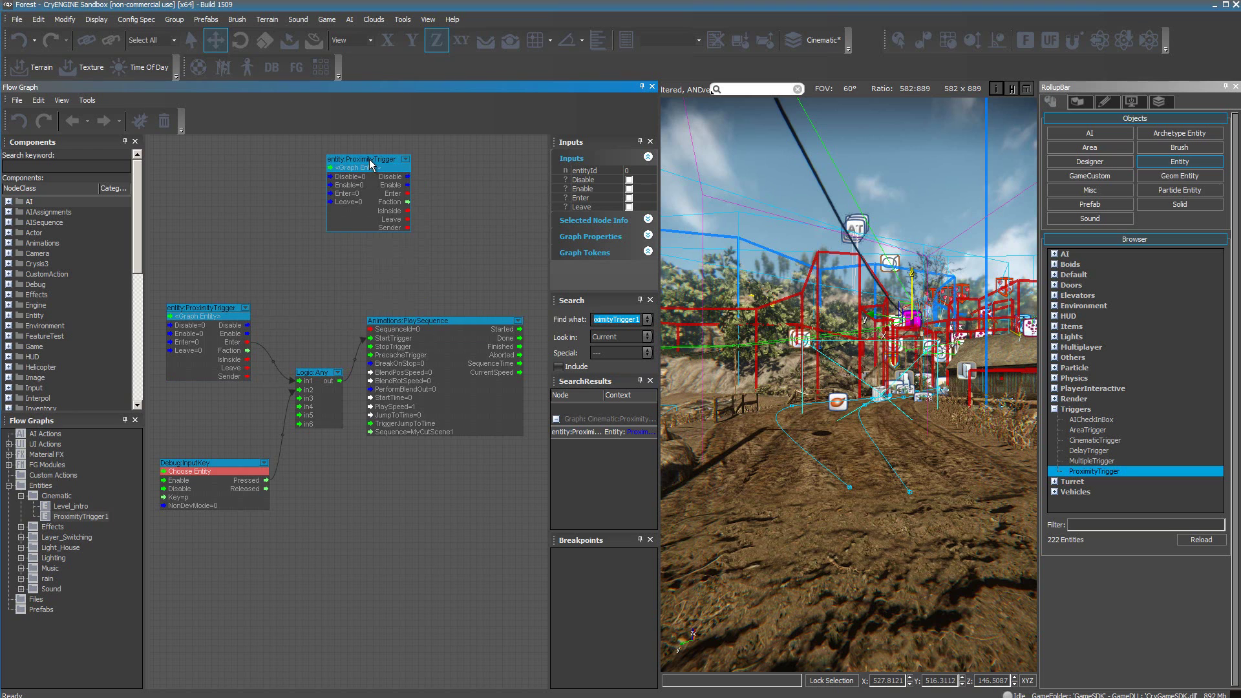
drag(371, 161, 348, 188)
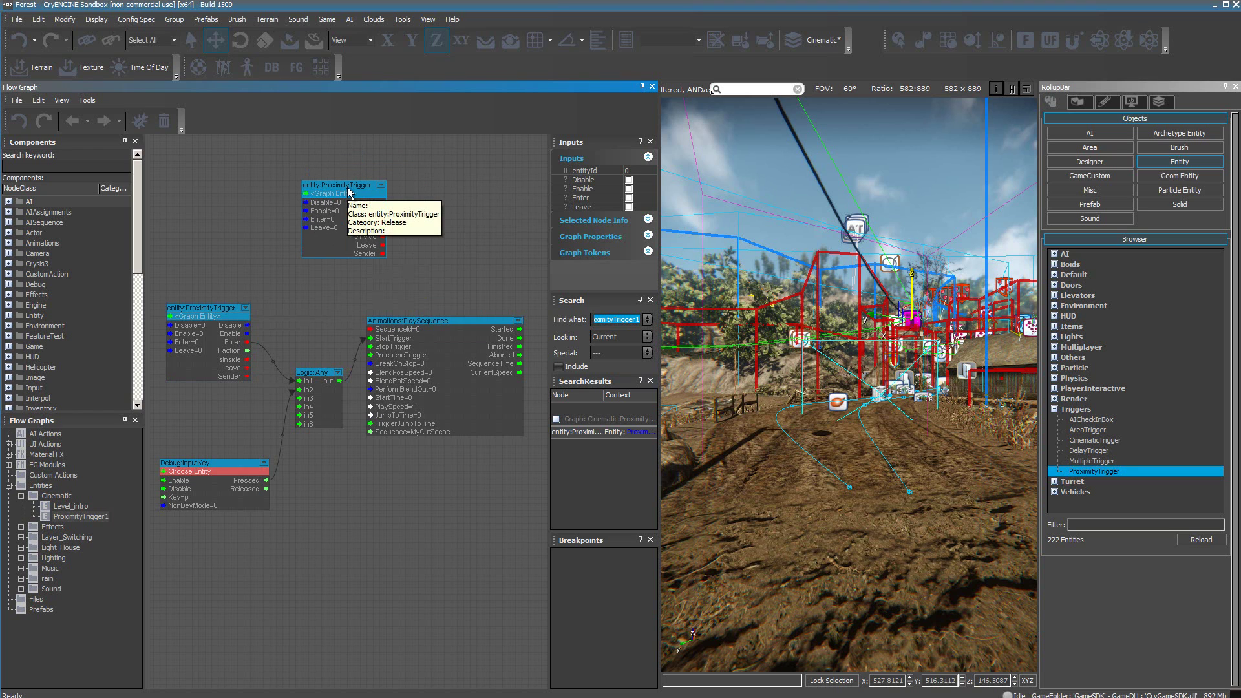
key(Delete)
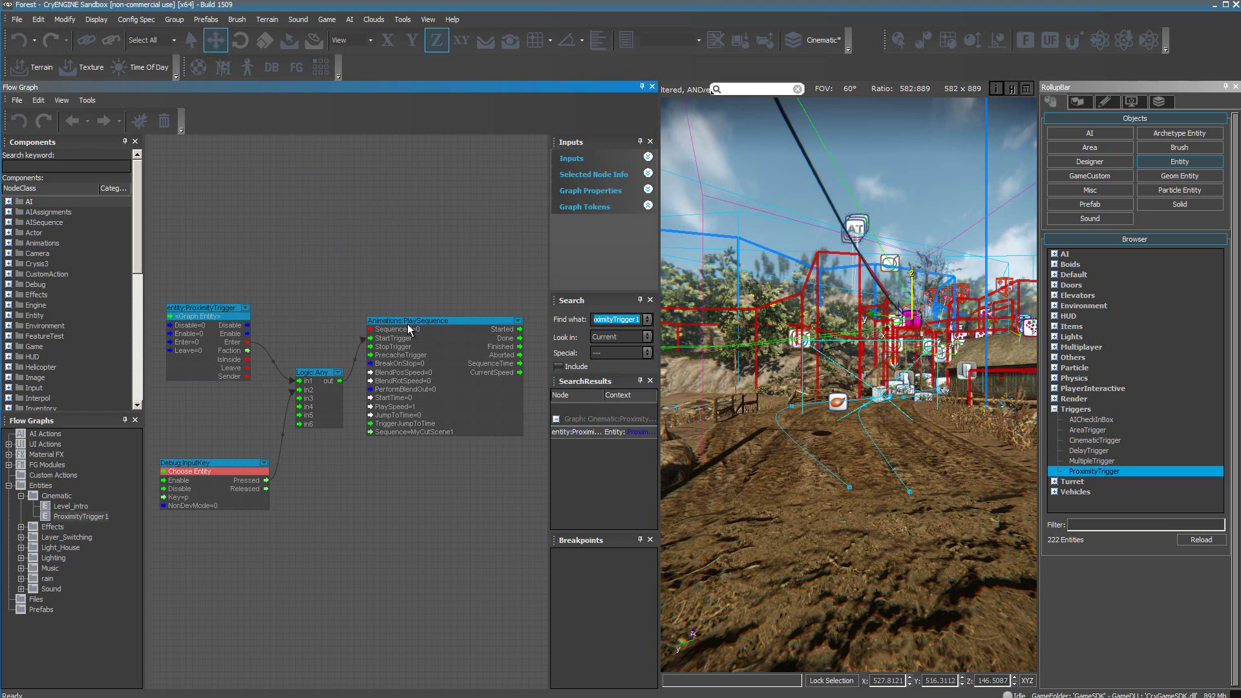
Step: Add an Animations:PlaySequence node above the existing nodes and delete this extra copy
right_click(312, 161)
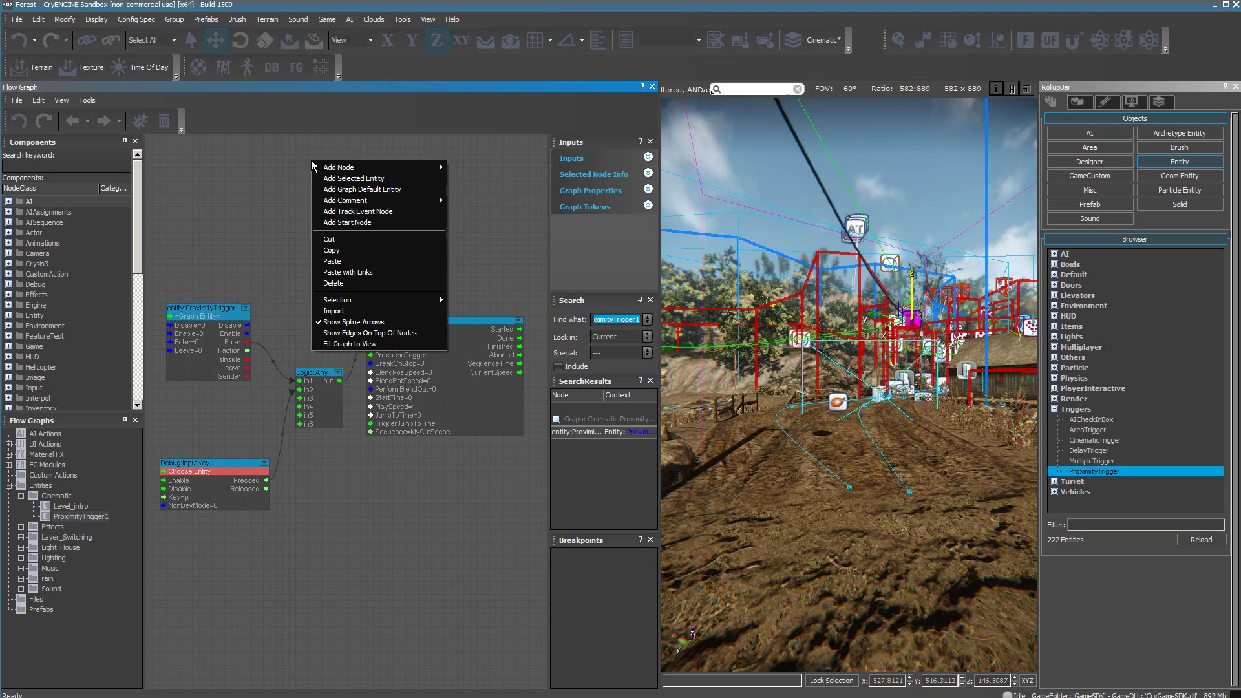
mouse_move(438, 170)
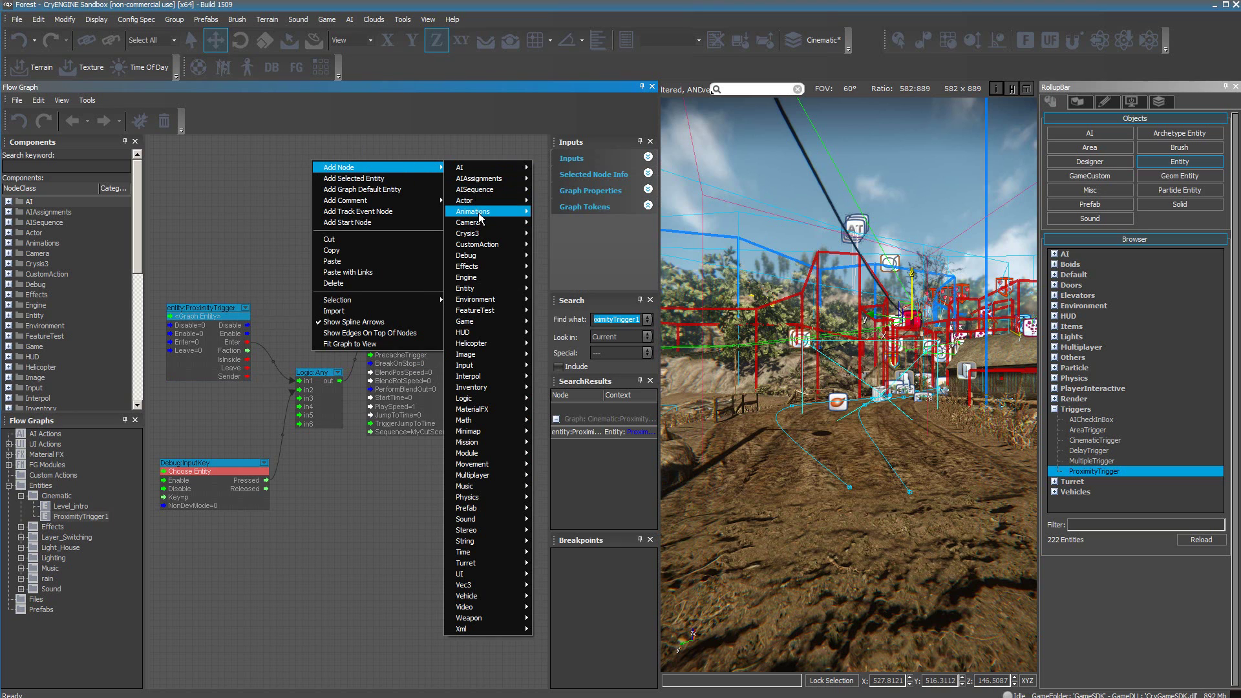
mouse_move(480, 215)
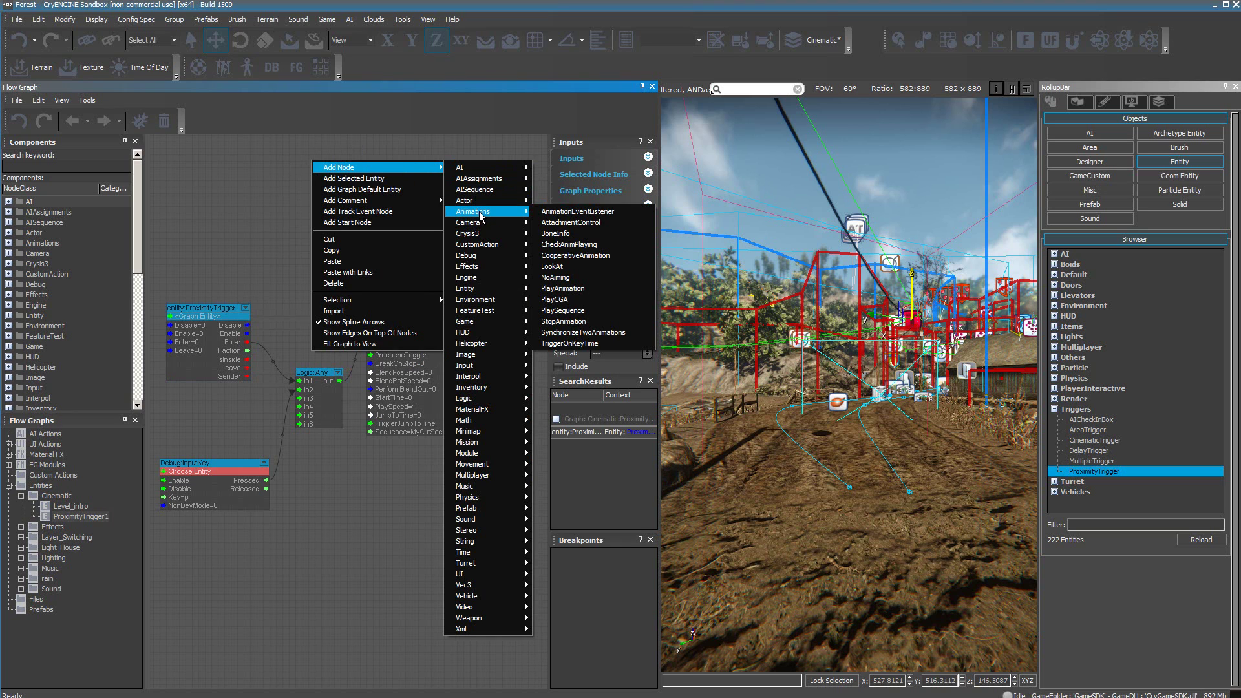
click(562, 310)
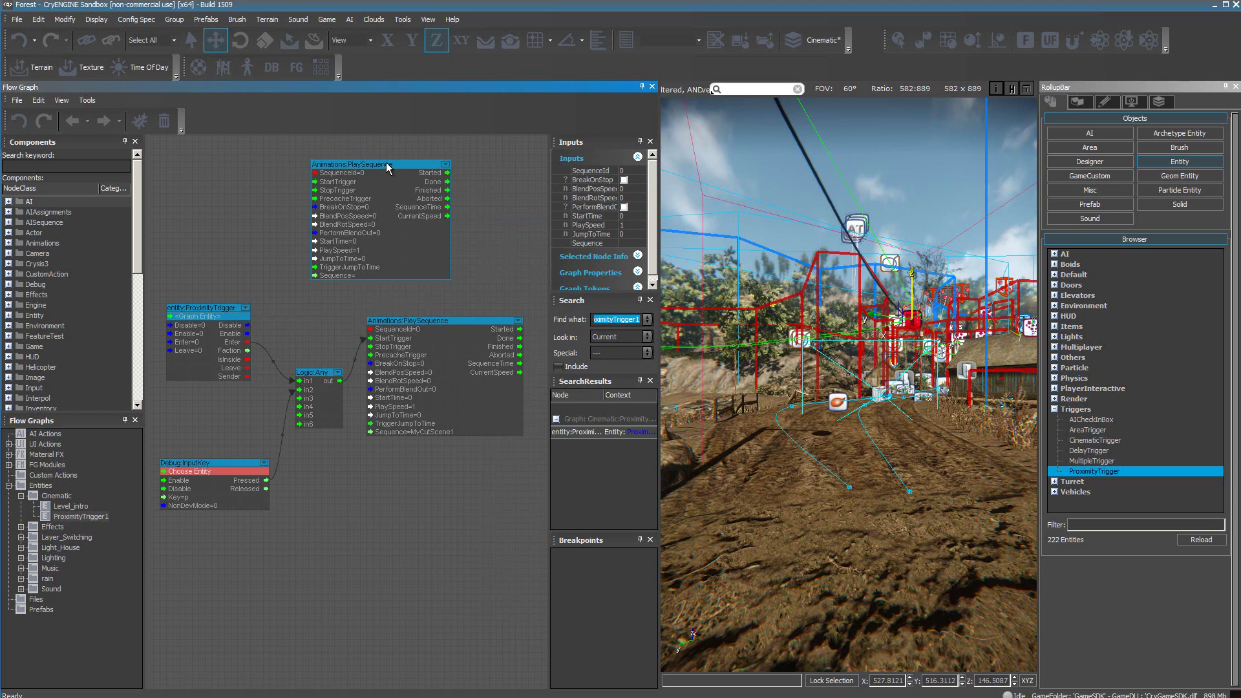
key(Delete)
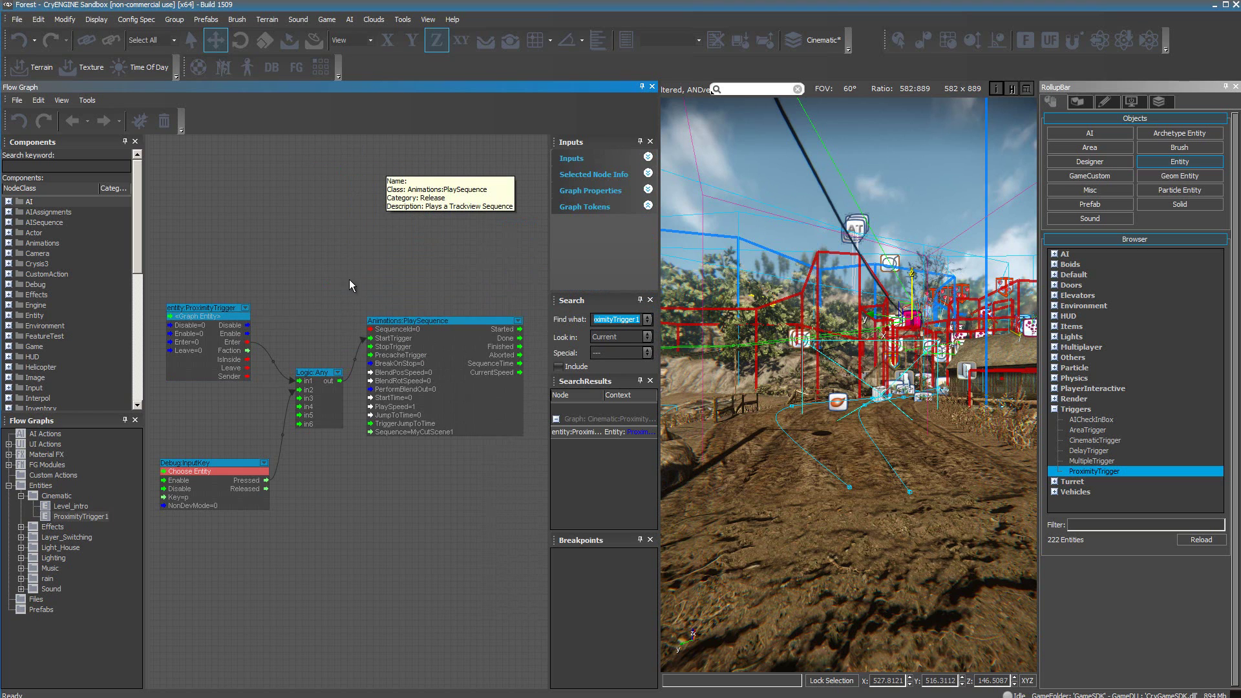
Step: Look through the Logic node types available for the graph without adding one
right_click(281, 155)
mouse_move(305, 161)
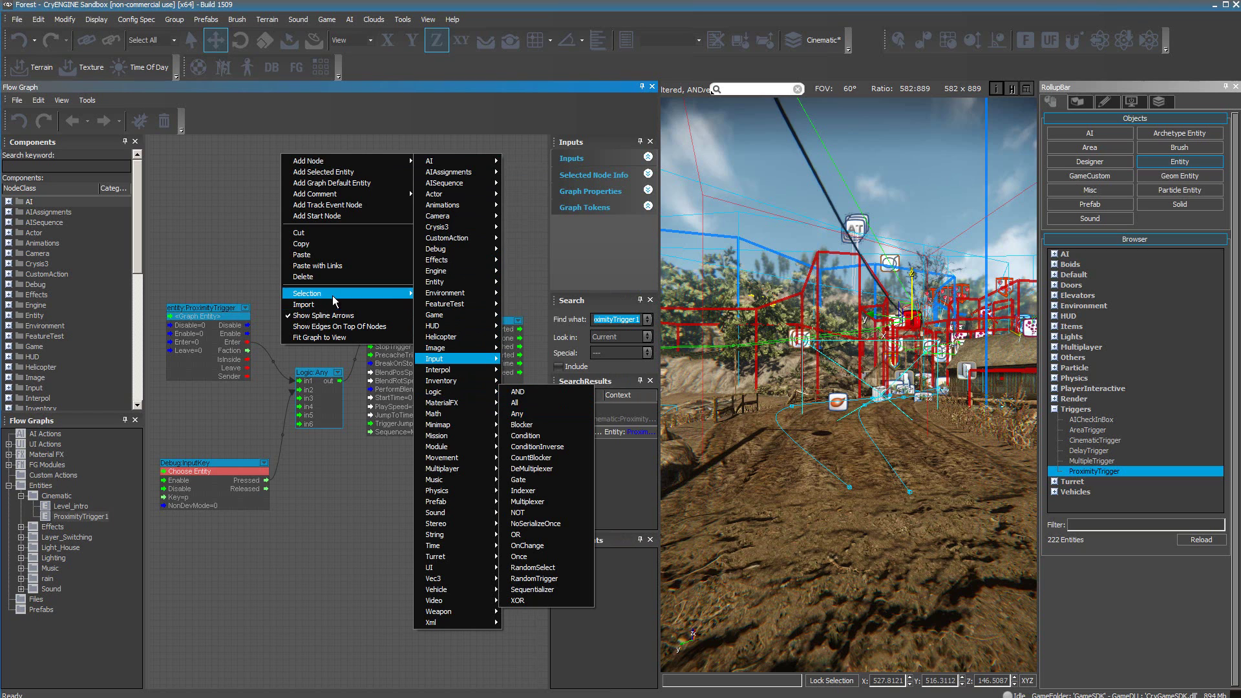
click(247, 223)
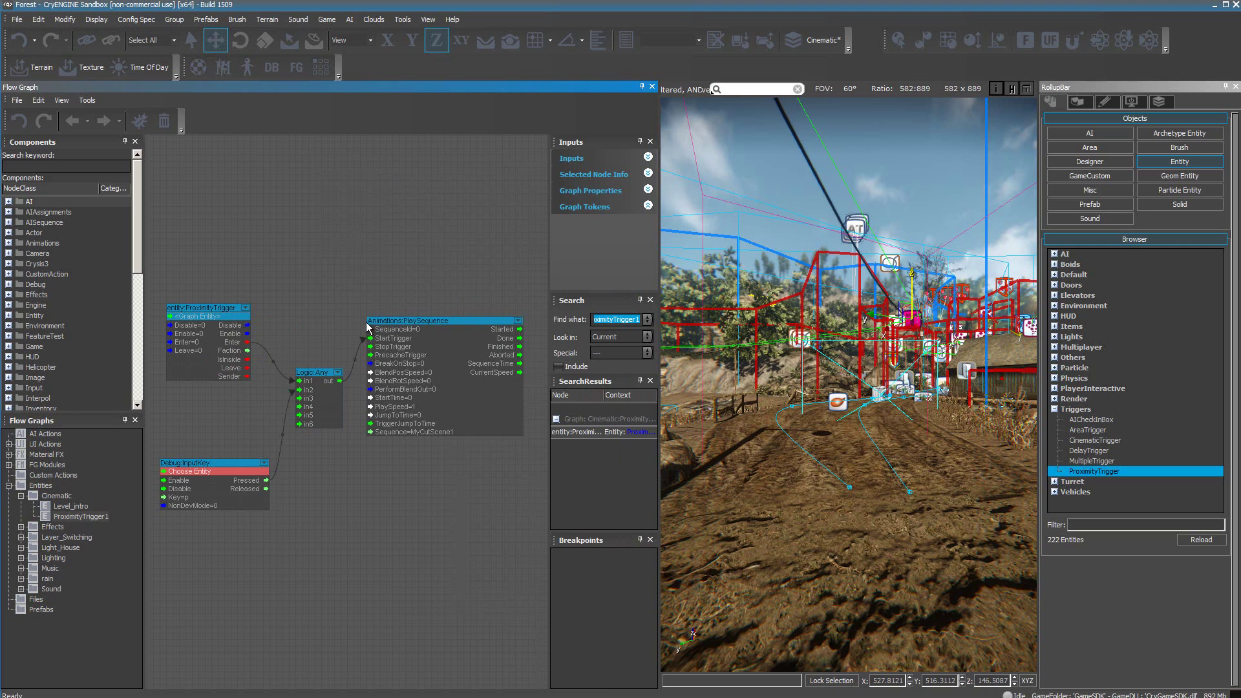
Step: Add a second Debug:InputKey node above the existing nodes and delete it
click(201, 467)
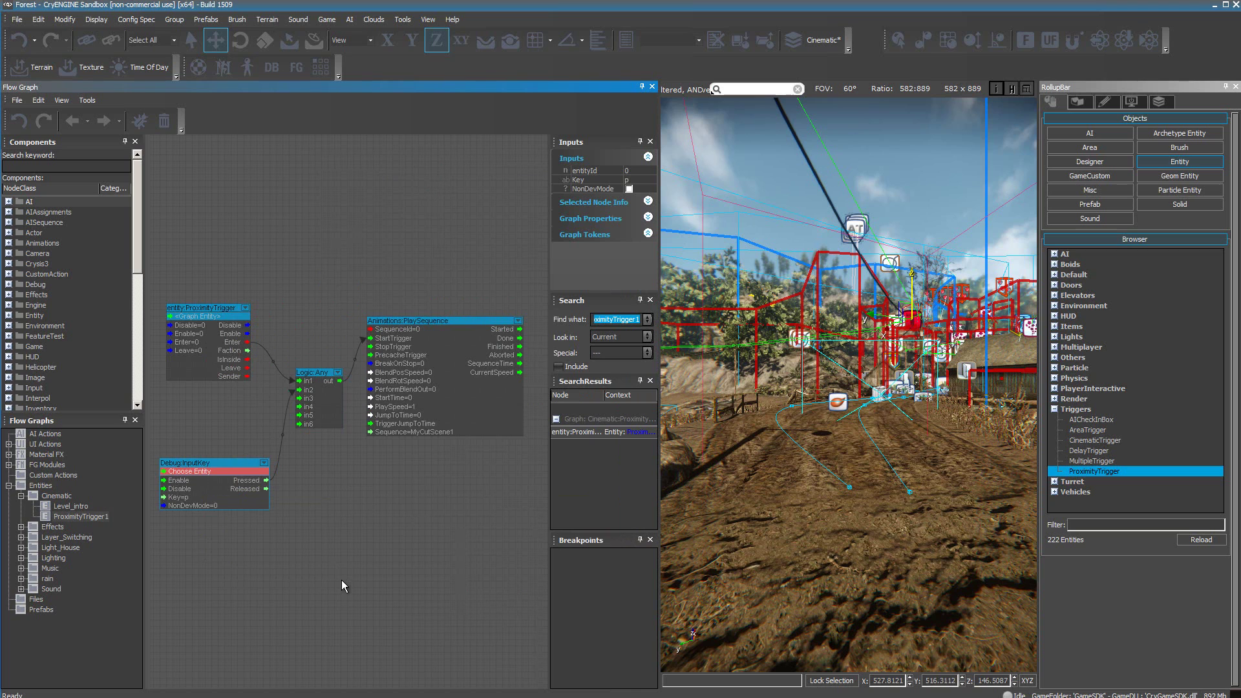
right_click(294, 167)
mouse_move(321, 176)
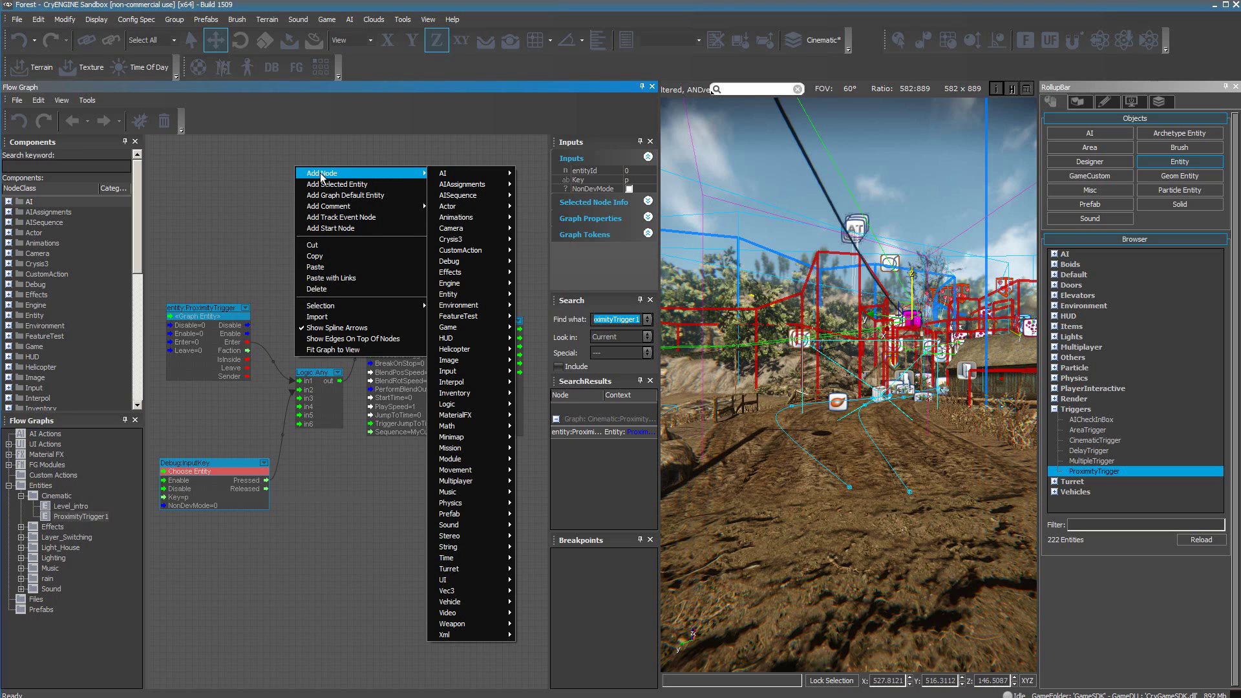
mouse_move(474, 265)
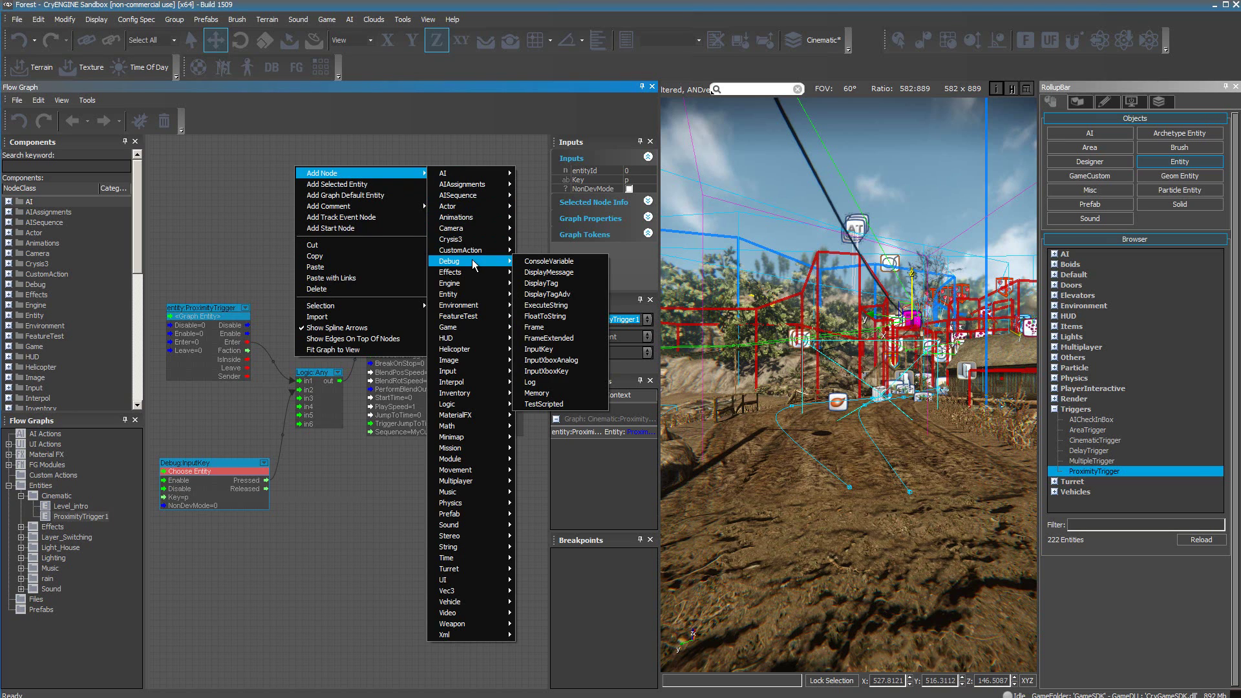
click(542, 349)
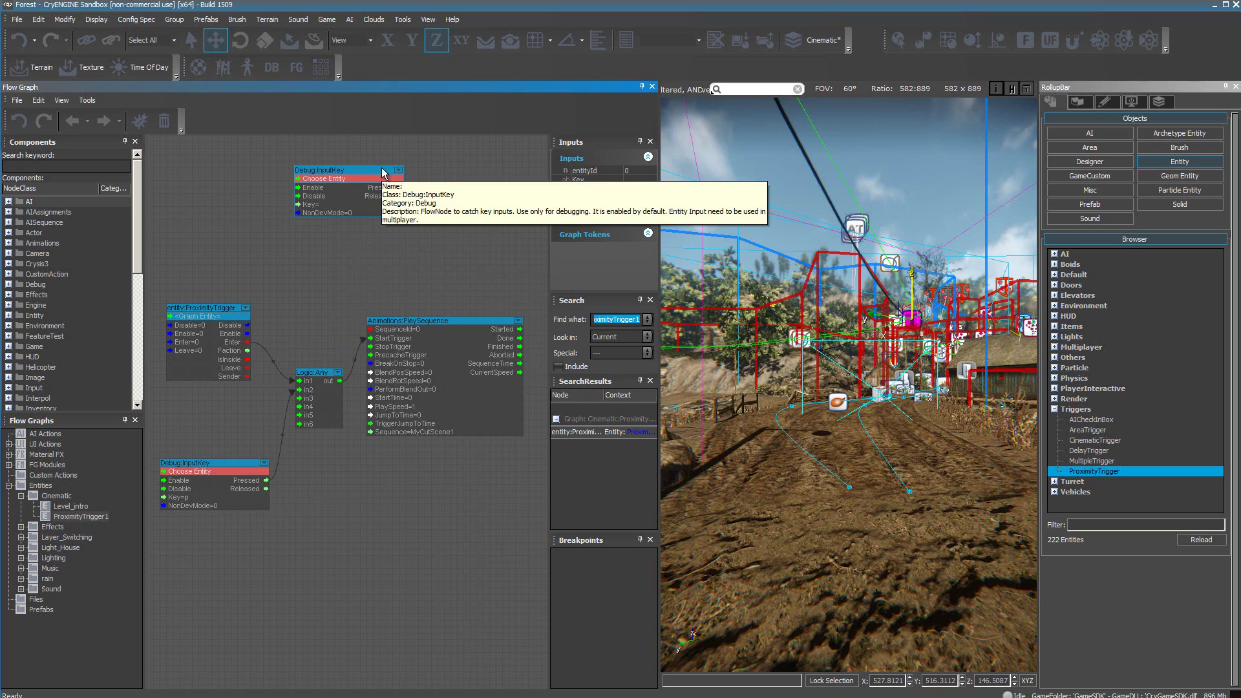
key(Delete)
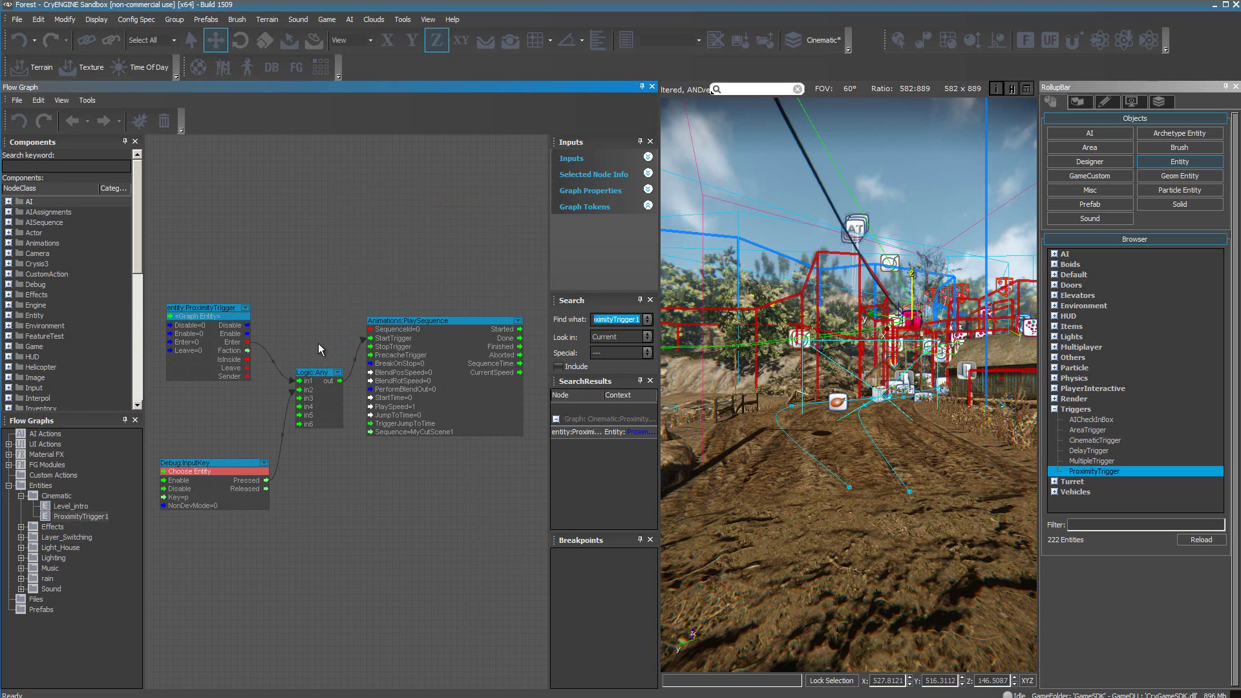
Step: Check the InputKey node's Key value and confirm MyCutScene1 as the PlaySequence node's sequence
double_click(185, 499)
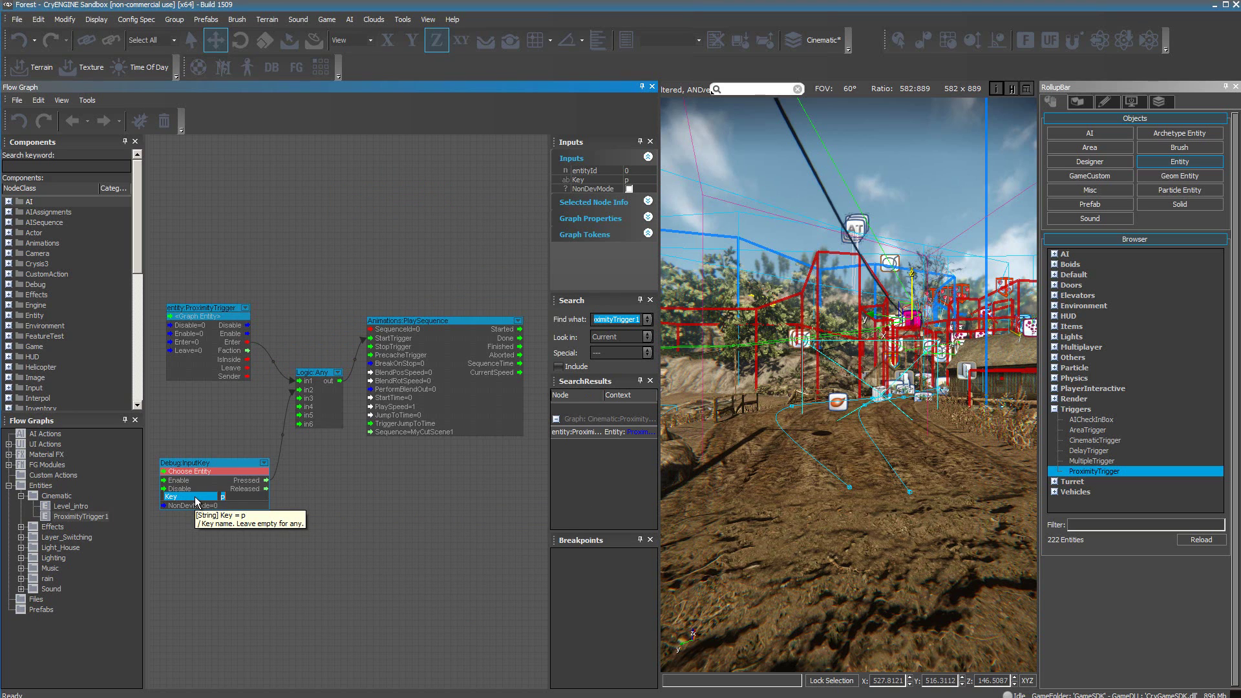
click(298, 563)
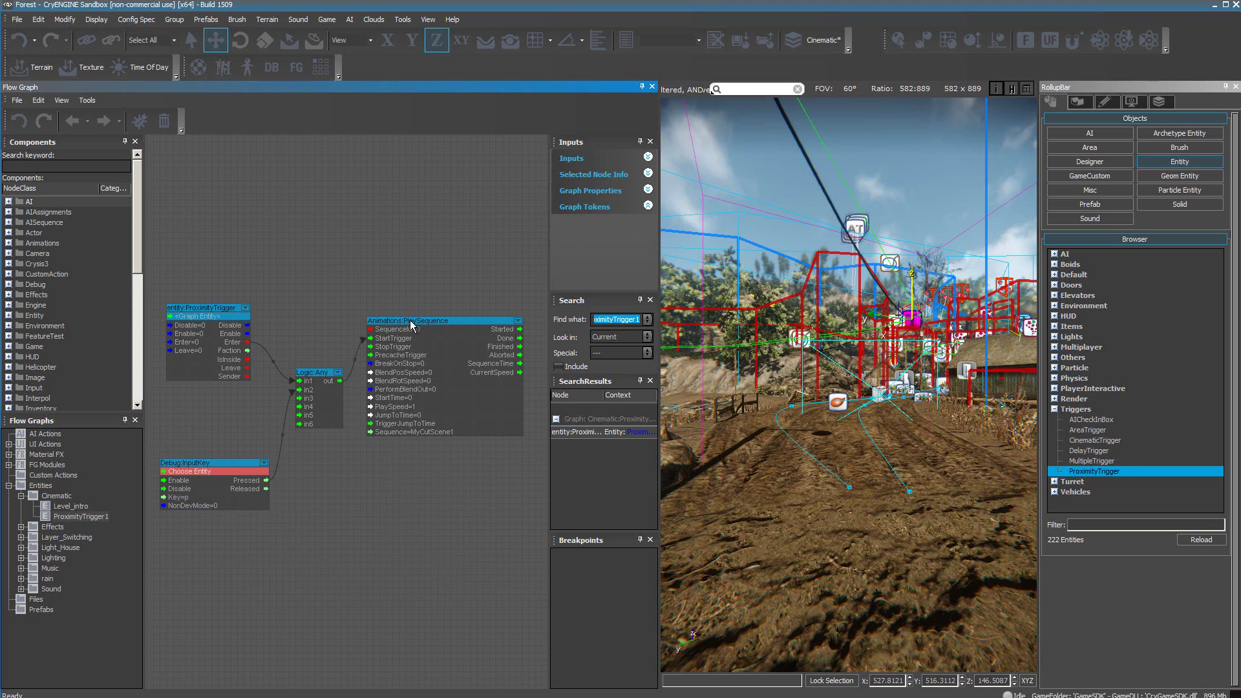
click(402, 433)
double_click(403, 434)
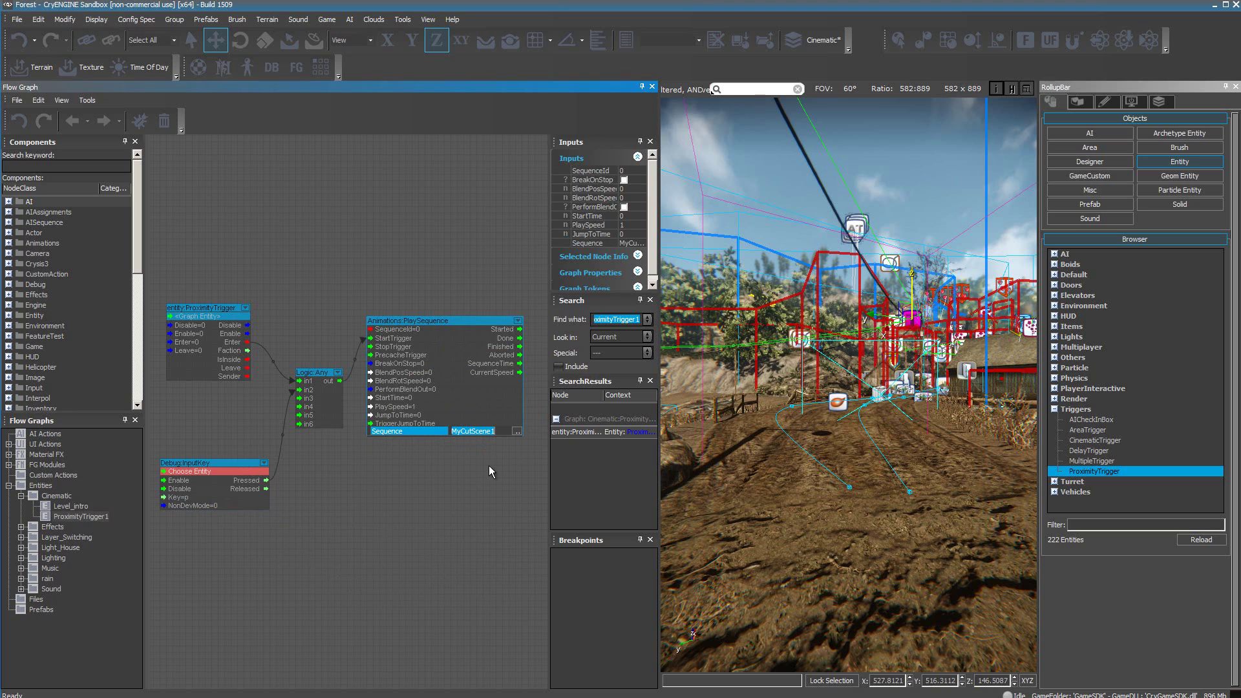
click(516, 432)
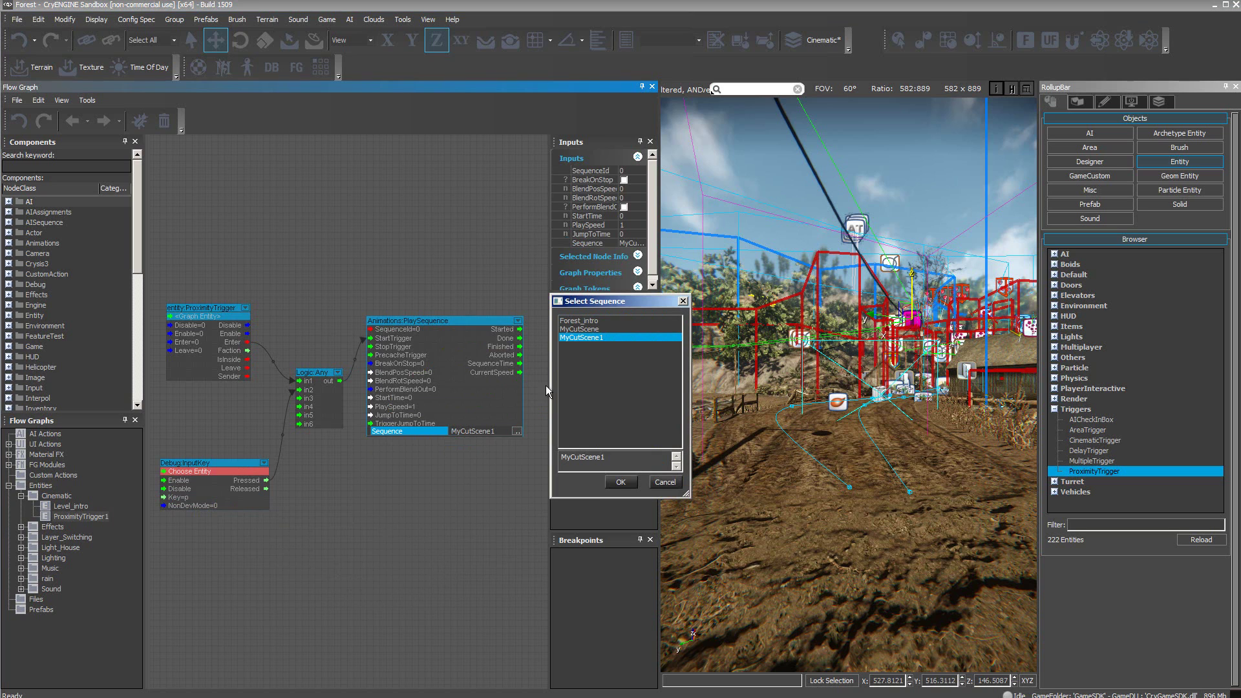
click(621, 481)
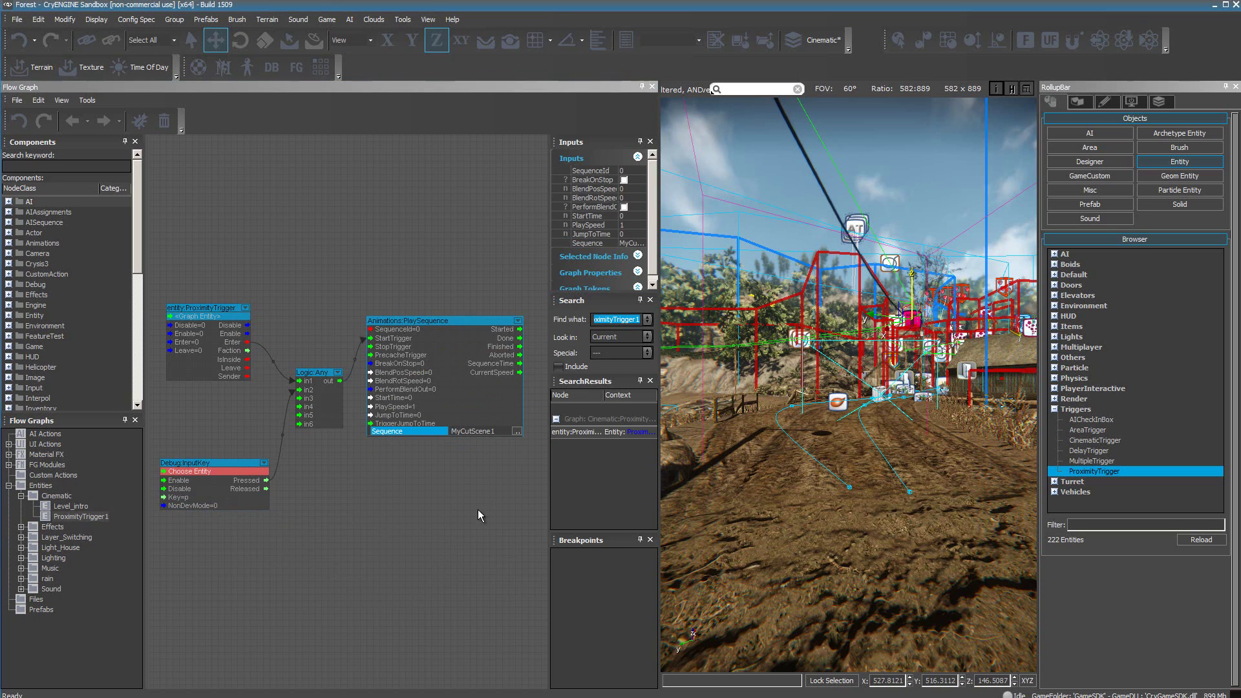
Step: Close the Flow Graph editor and deselect the proximity trigger
click(651, 86)
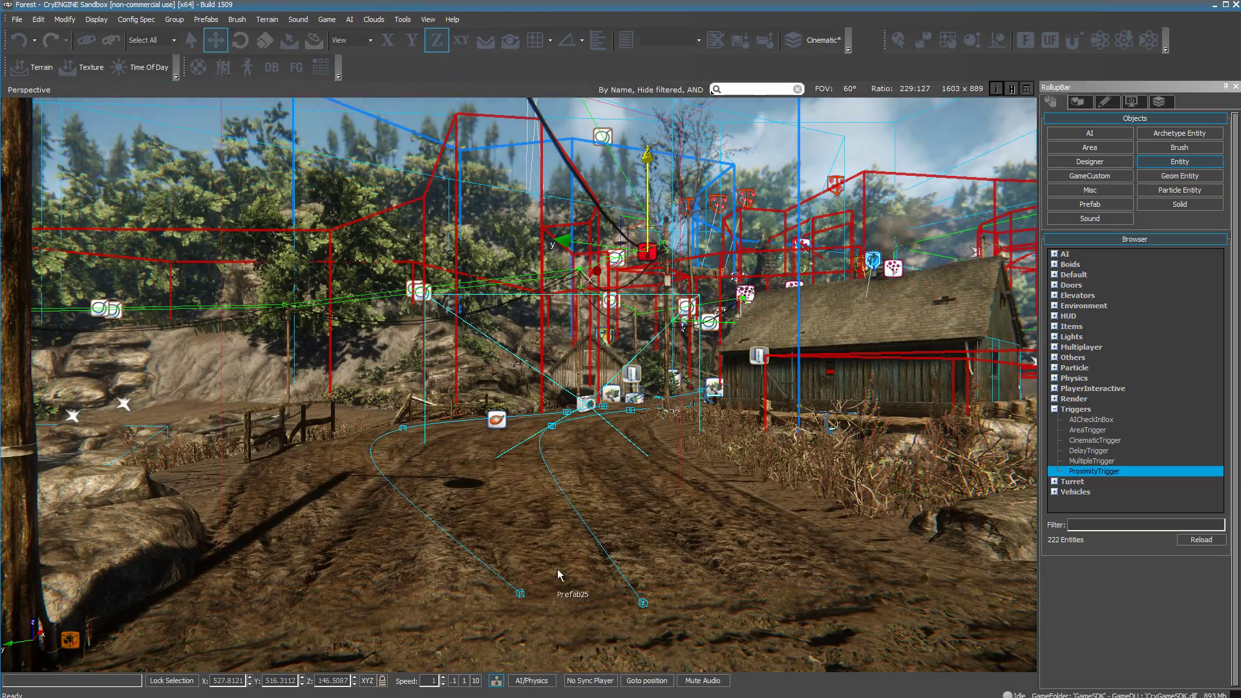
click(590, 548)
click(614, 534)
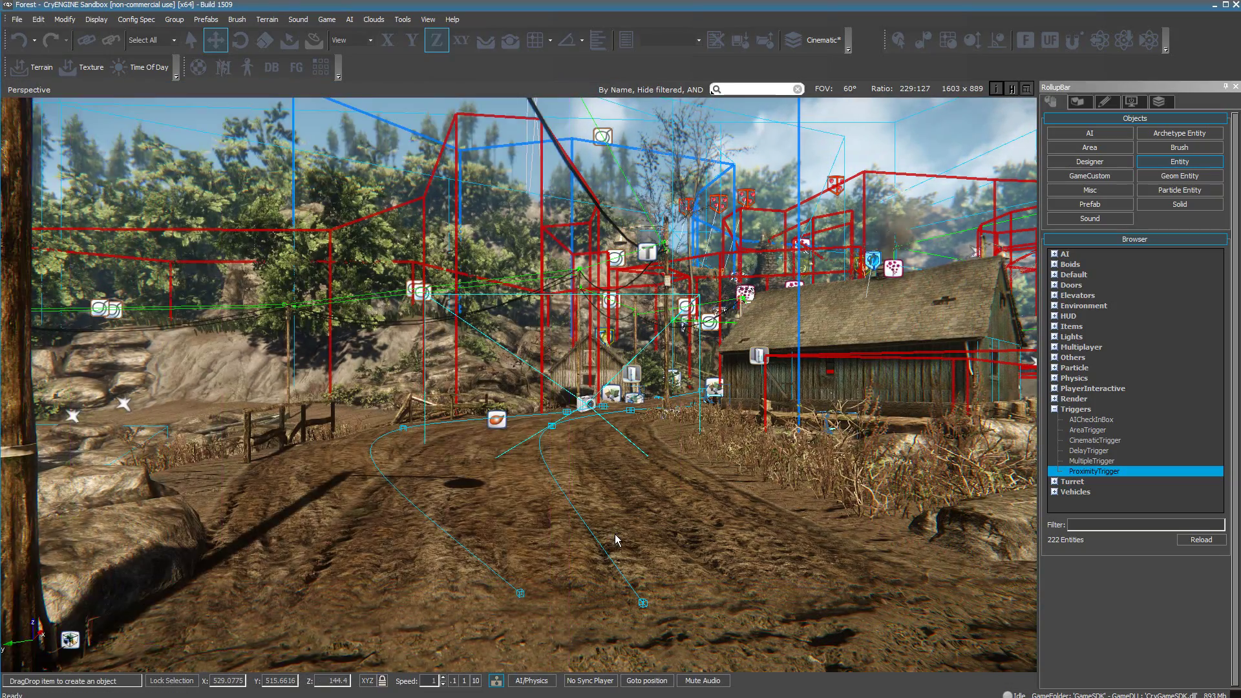
Step: Test the cutscene in game mode by moving the player through the proximity trigger area, and return to the editor
key(s)
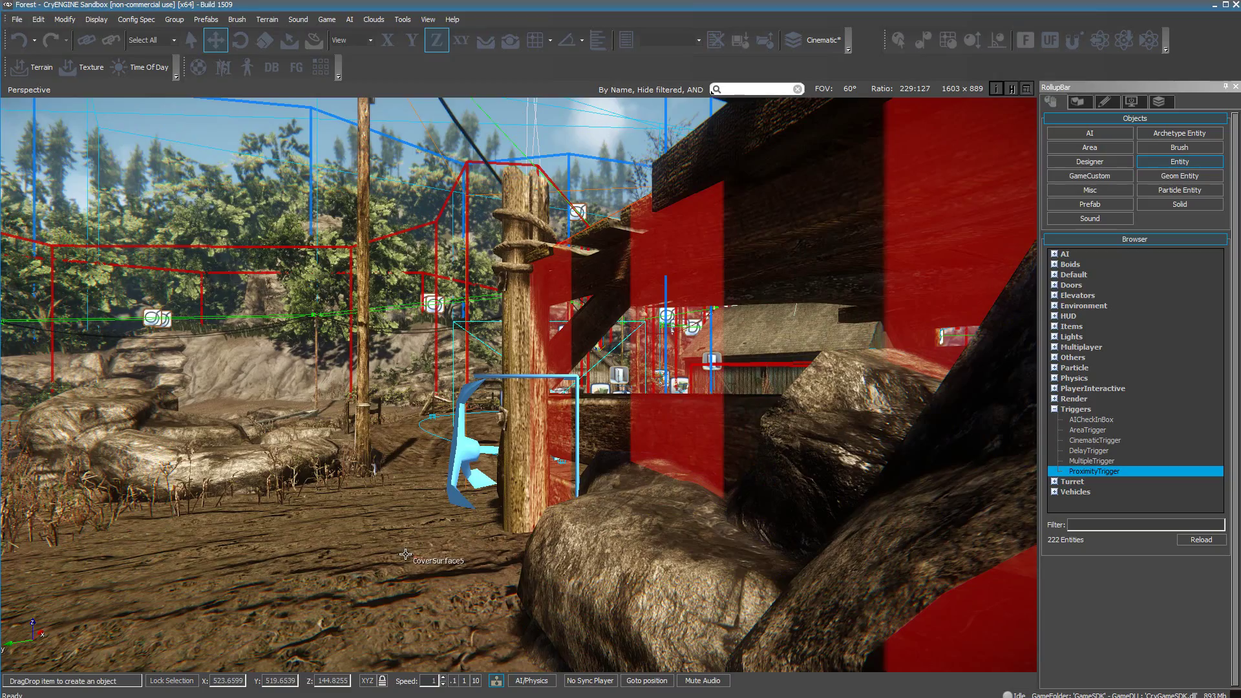
key(d)
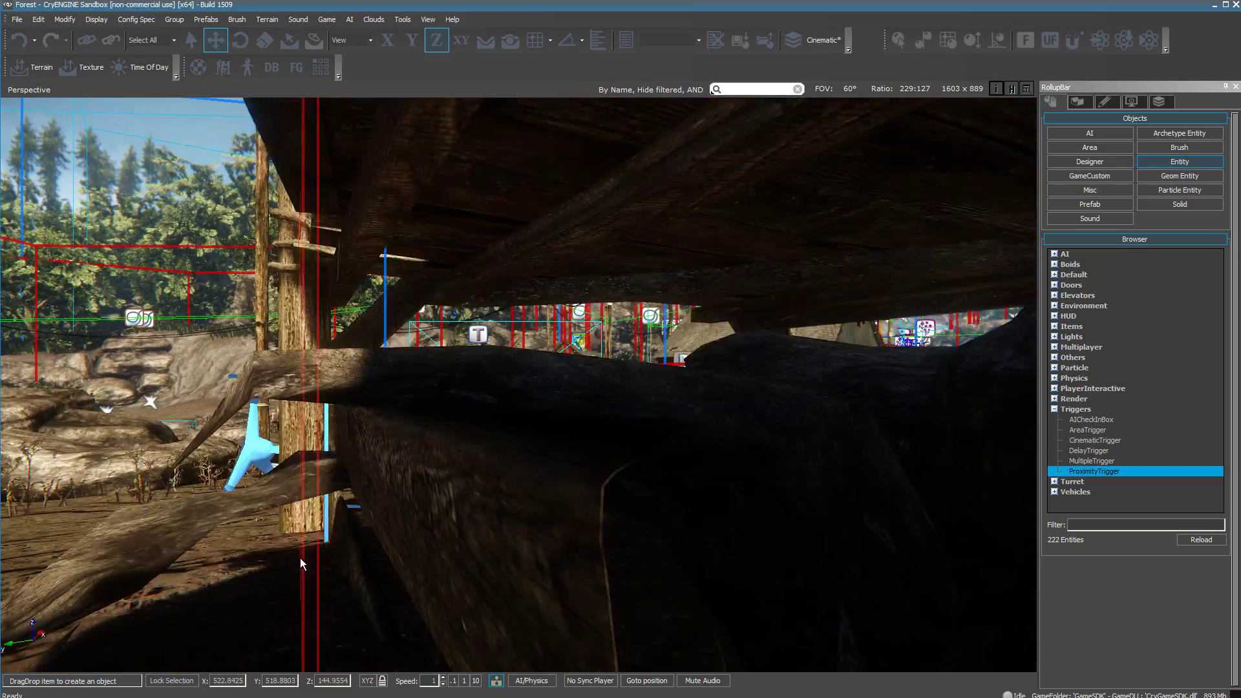
key(a)
right_drag(388, 563, 403, 566)
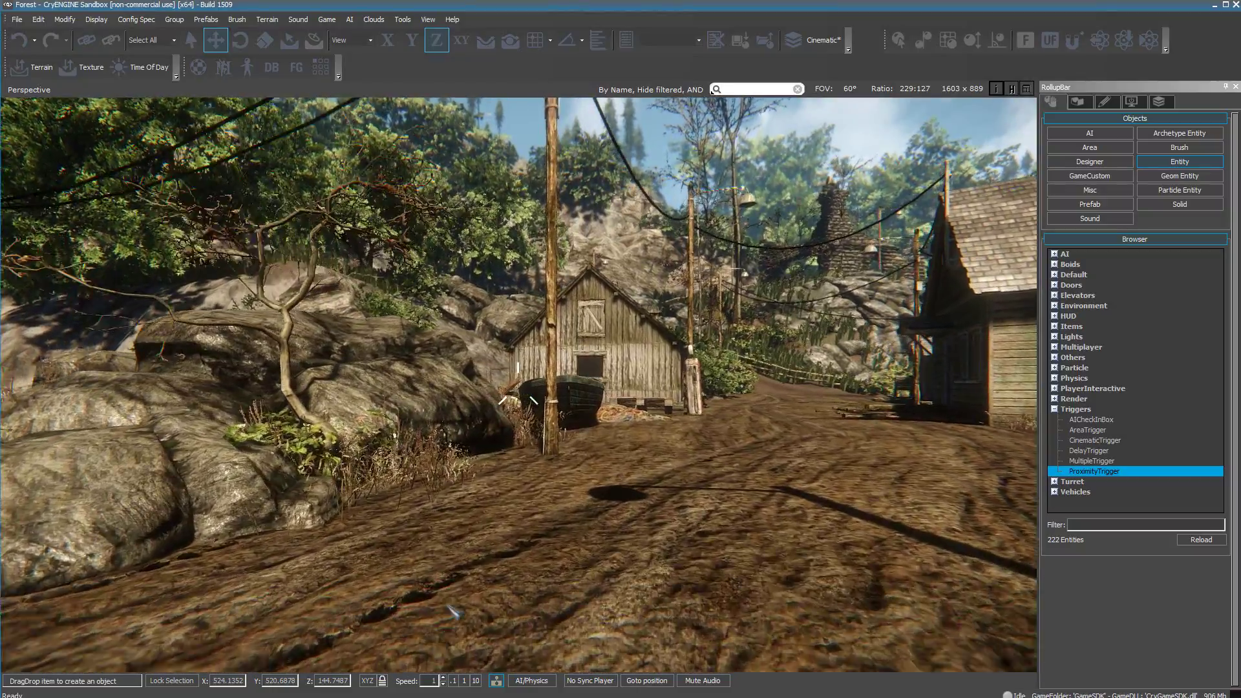
key(w)
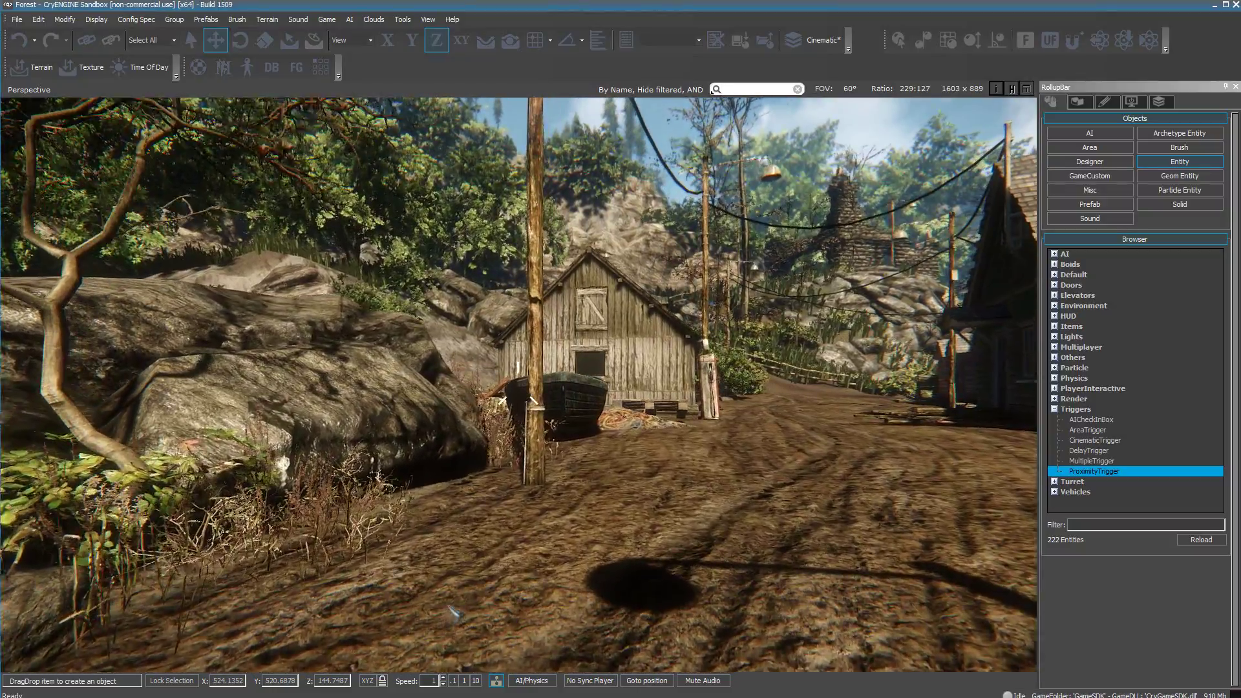
key(ctrl+g)
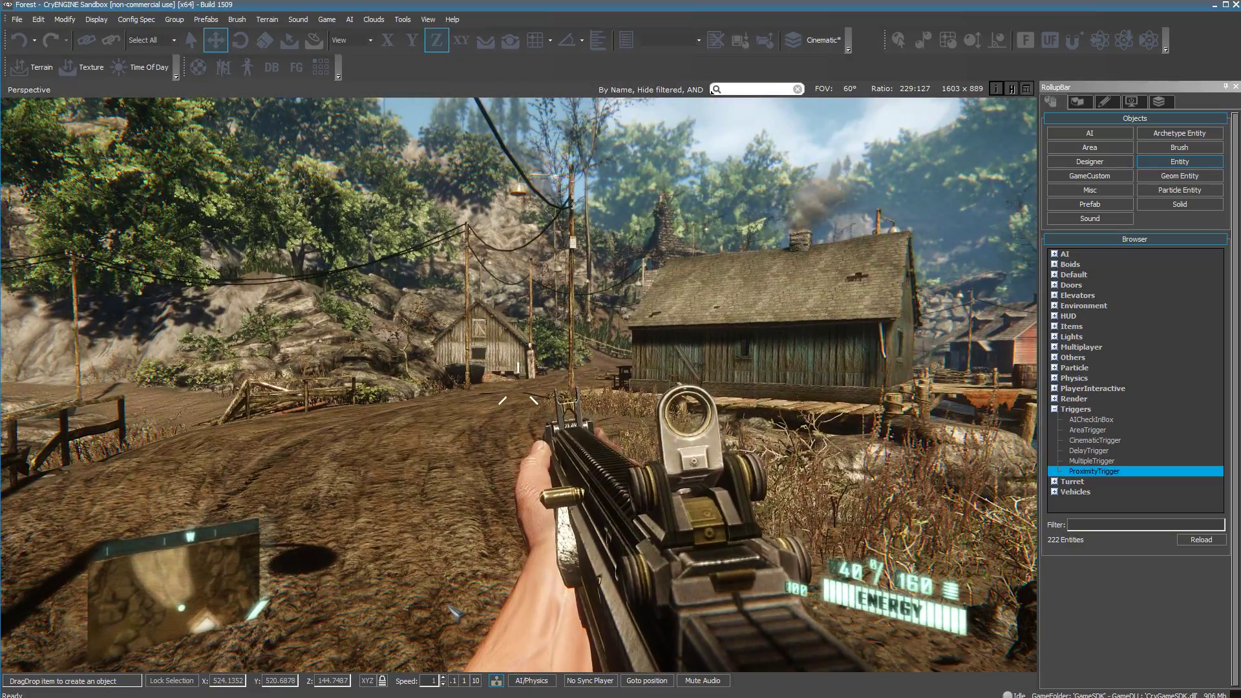
key(s)
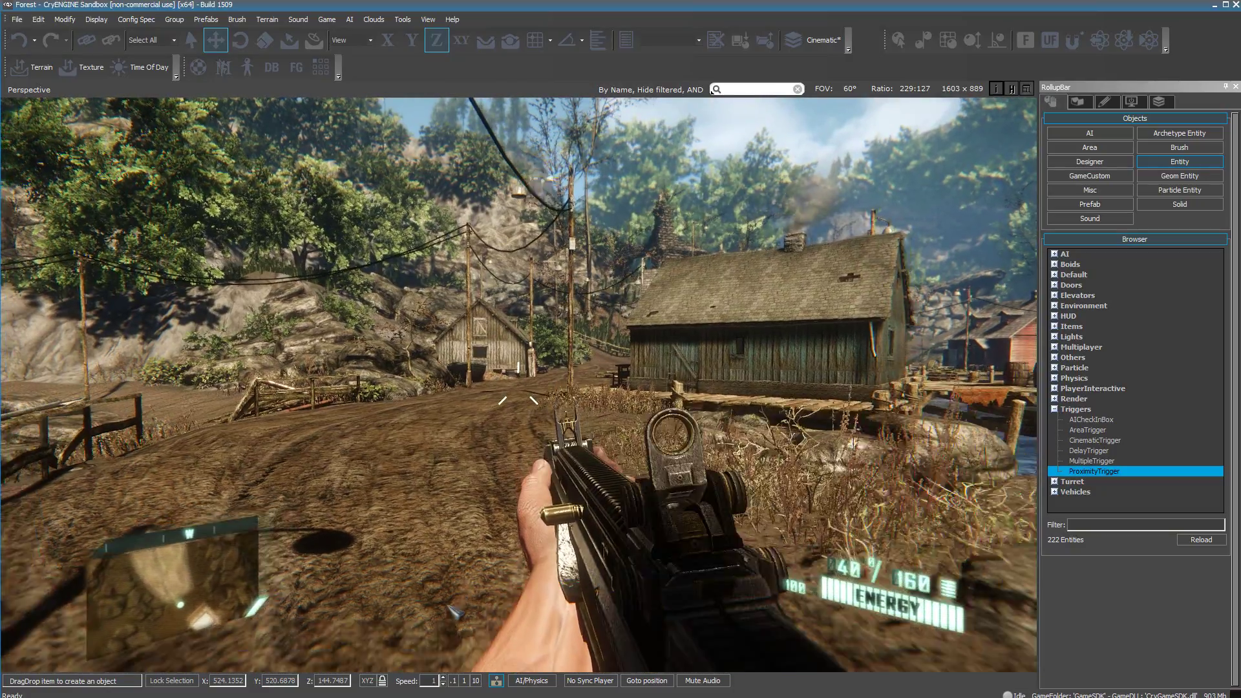
key(s)
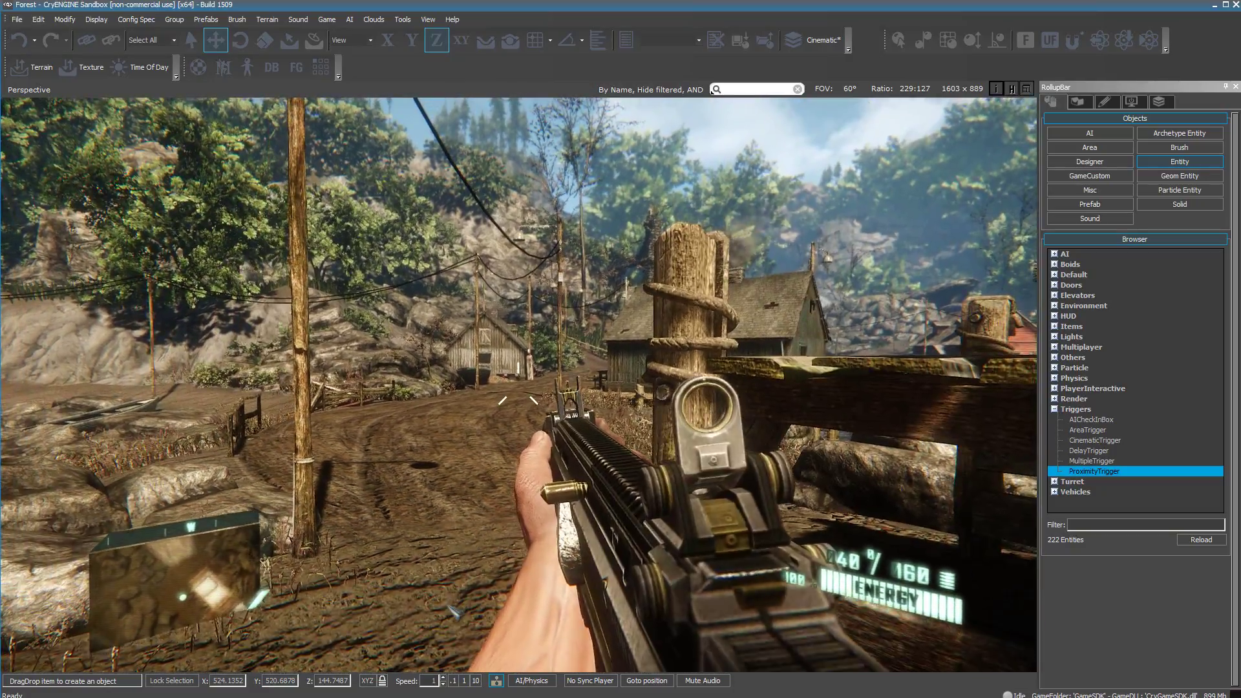
key(Escape)
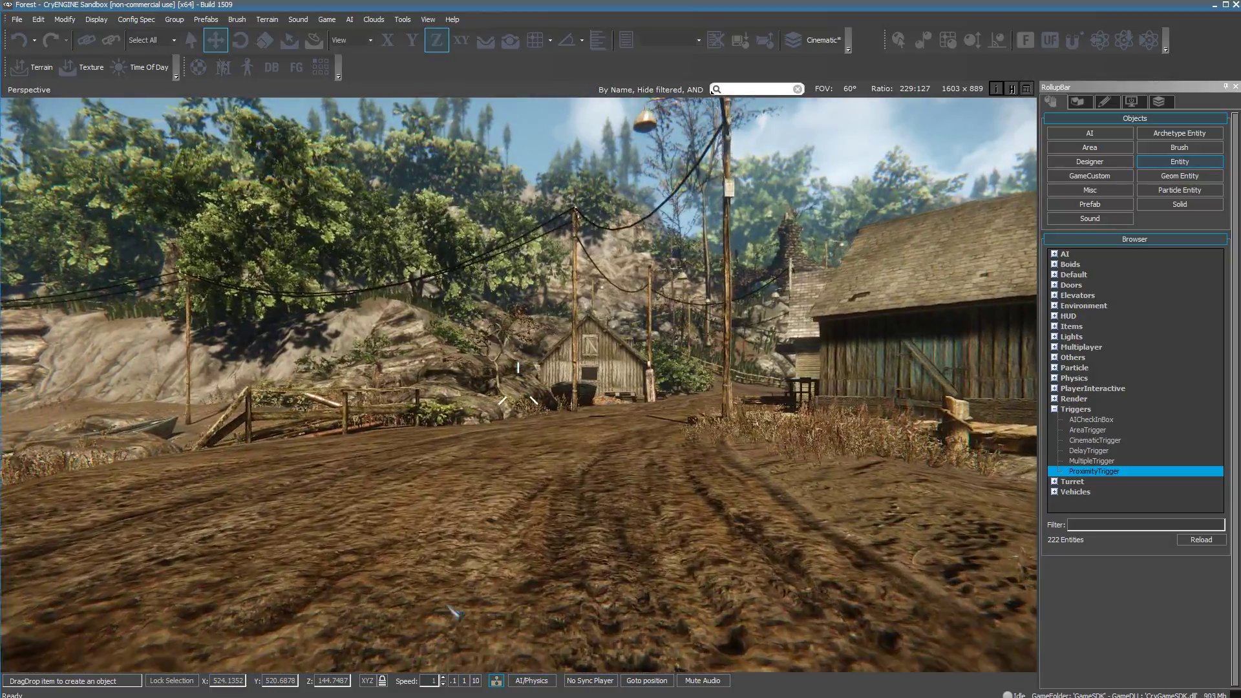
key(w)
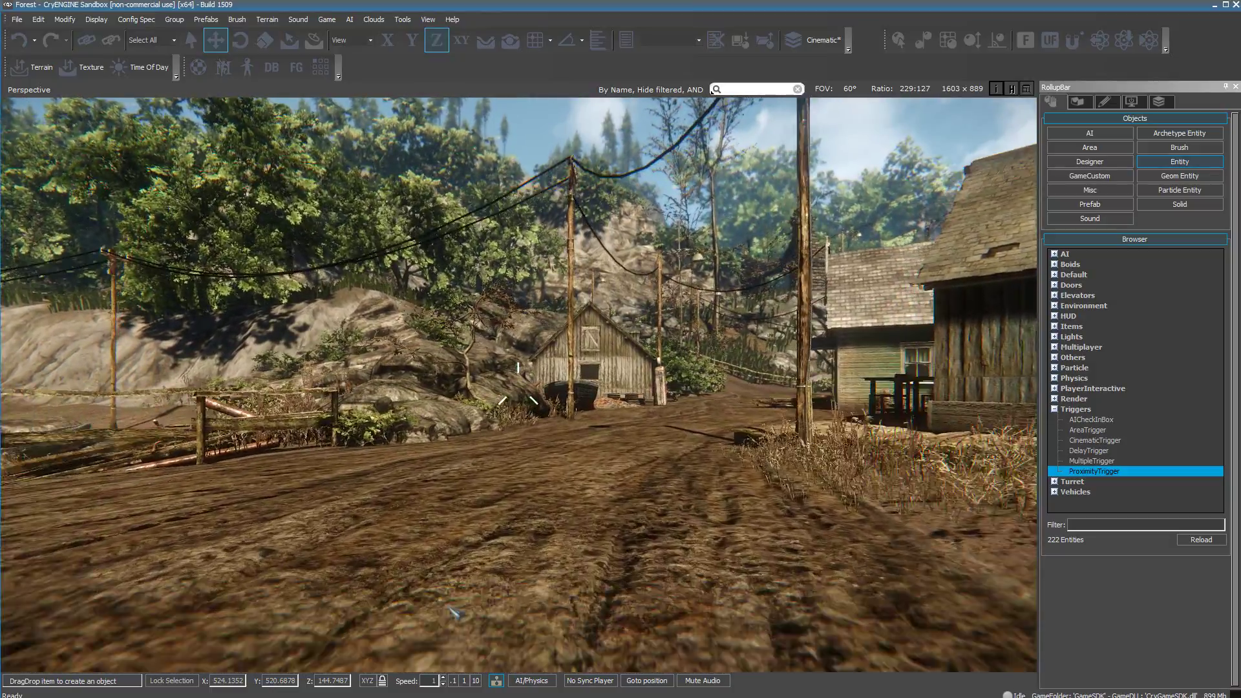
key(w)
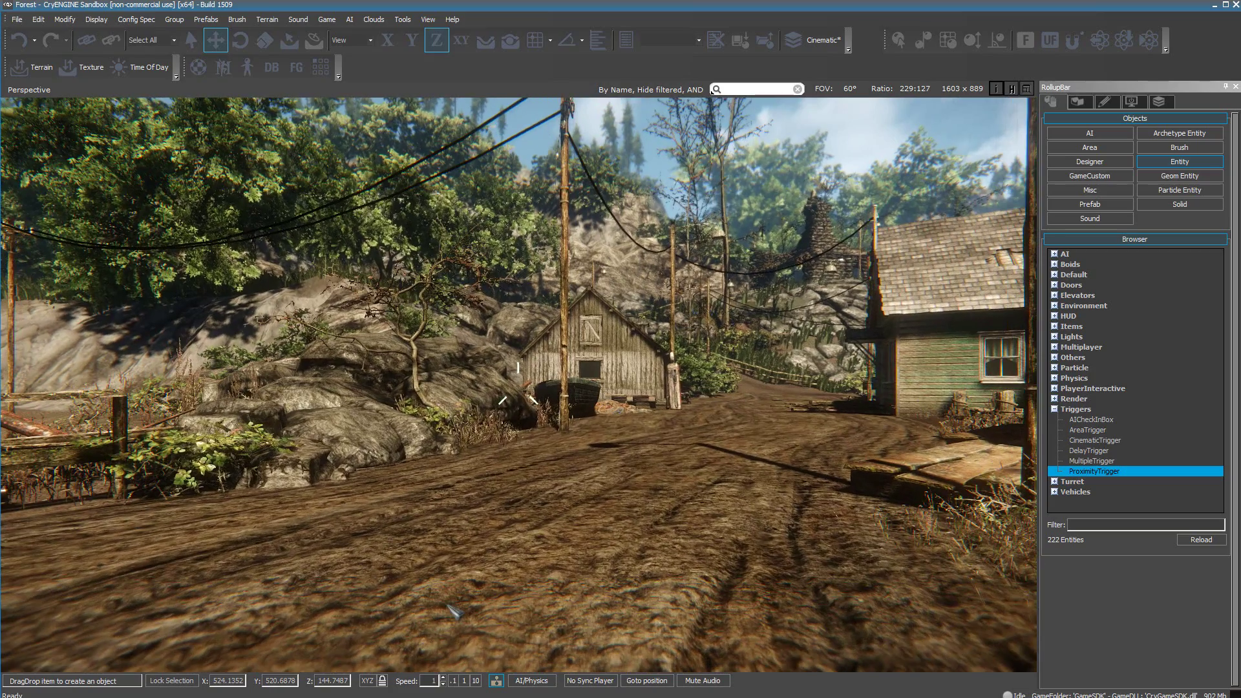
key(shift+space)
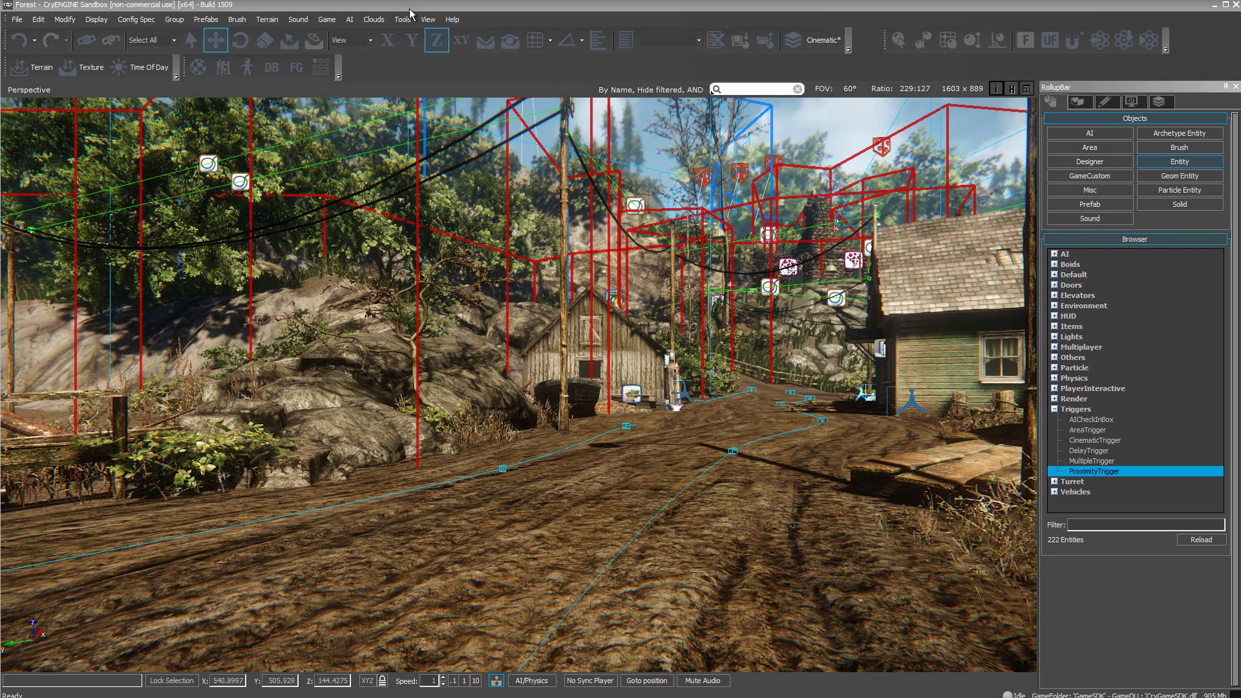
Step: Open the Flow Graph editor and display the Level_intro graph from the Cinematic entities
click(429, 19)
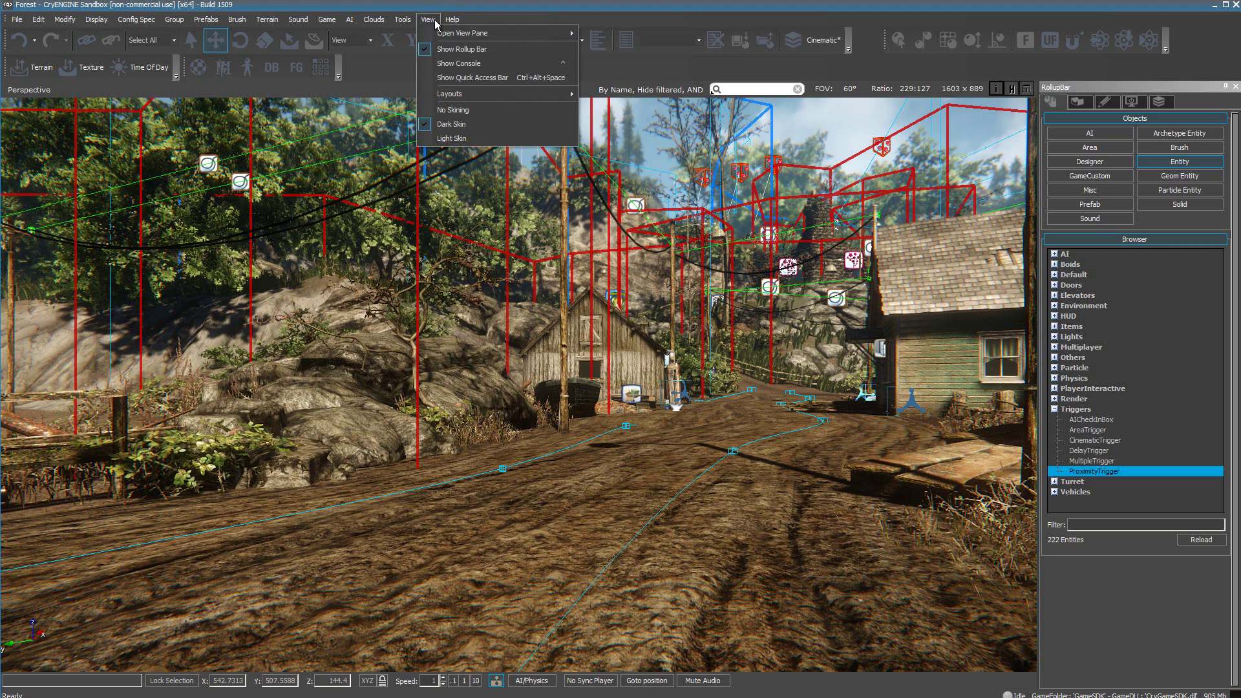
mouse_move(557, 40)
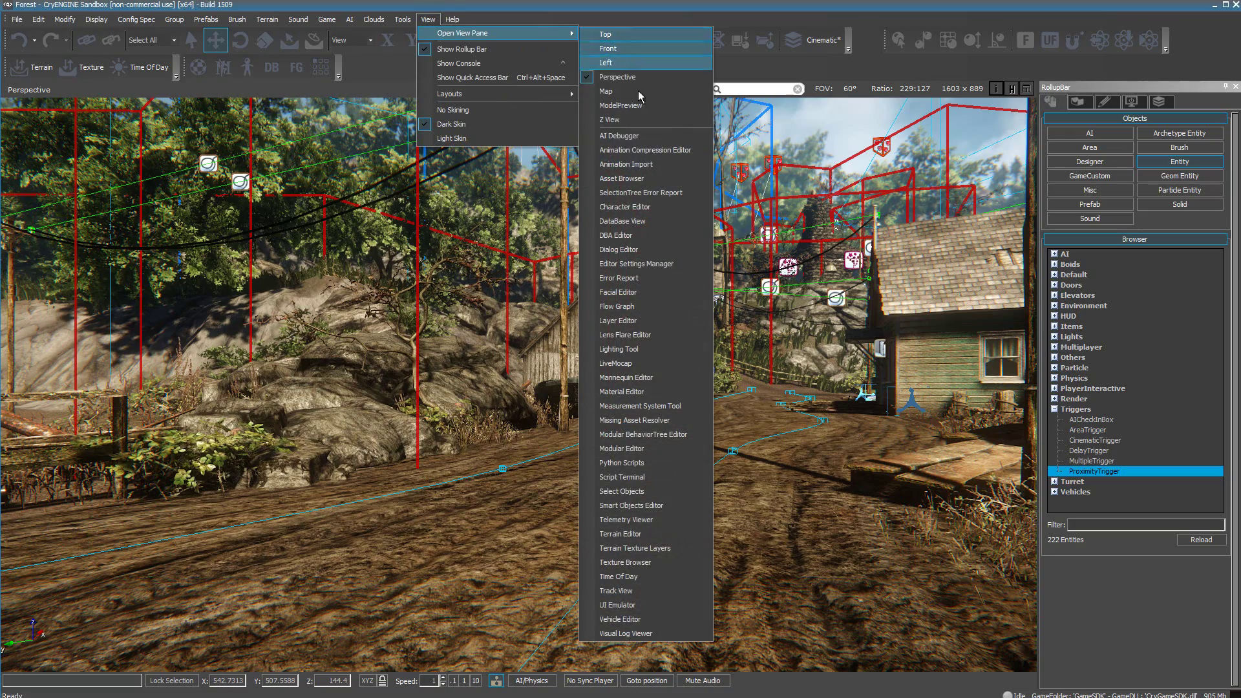
click(633, 306)
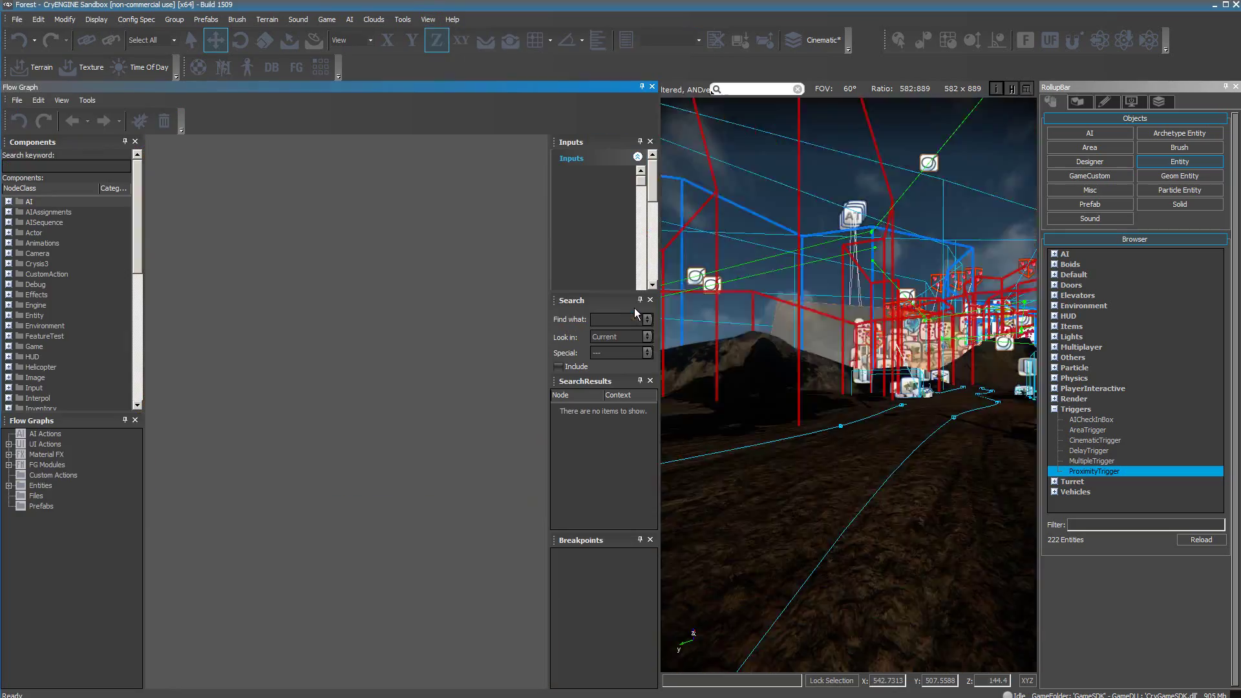
click(9, 485)
click(20, 495)
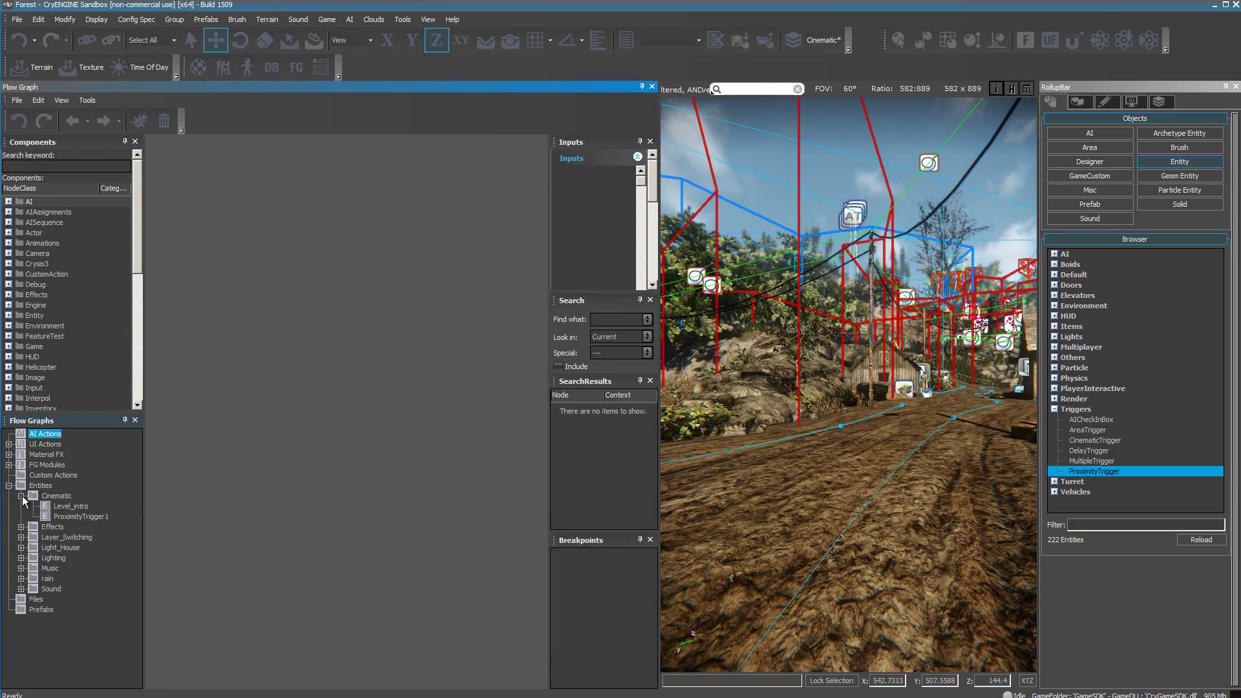
click(72, 506)
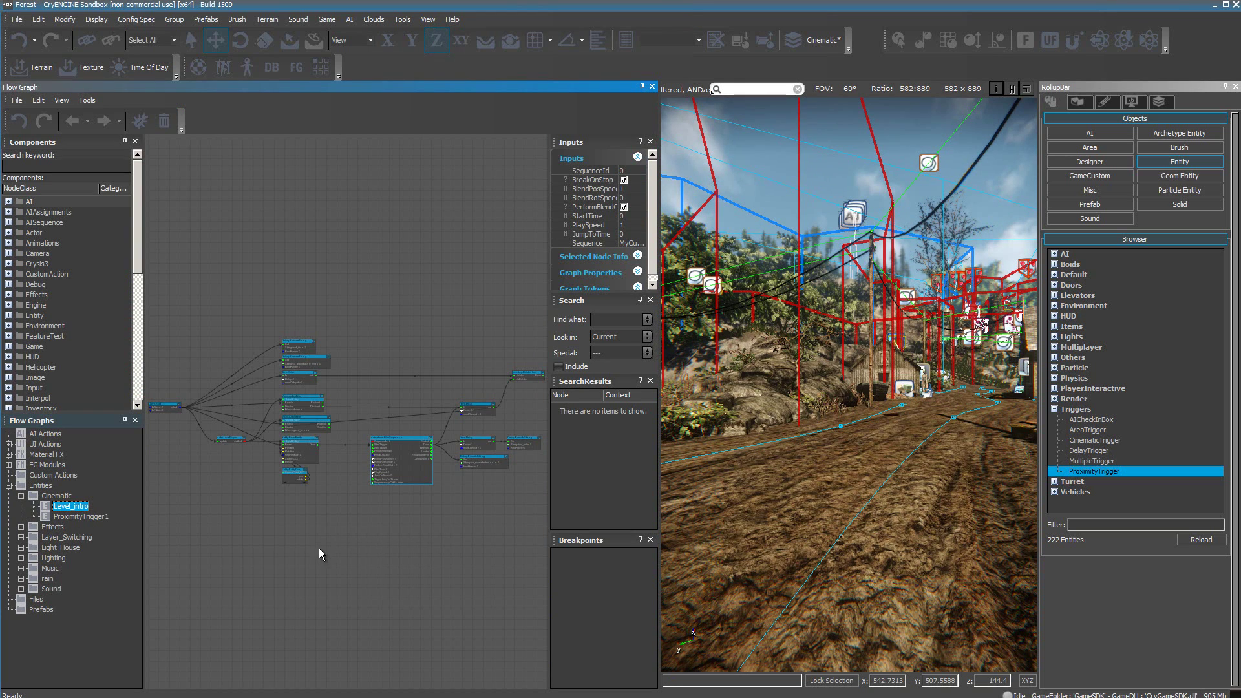
Step: Set the sequence of the Animations:PlaySequence node in the Level_intro graph to MyCutScene1
click(357, 561)
scroll(336, 543, up, 4)
scroll(354, 518, up, 2)
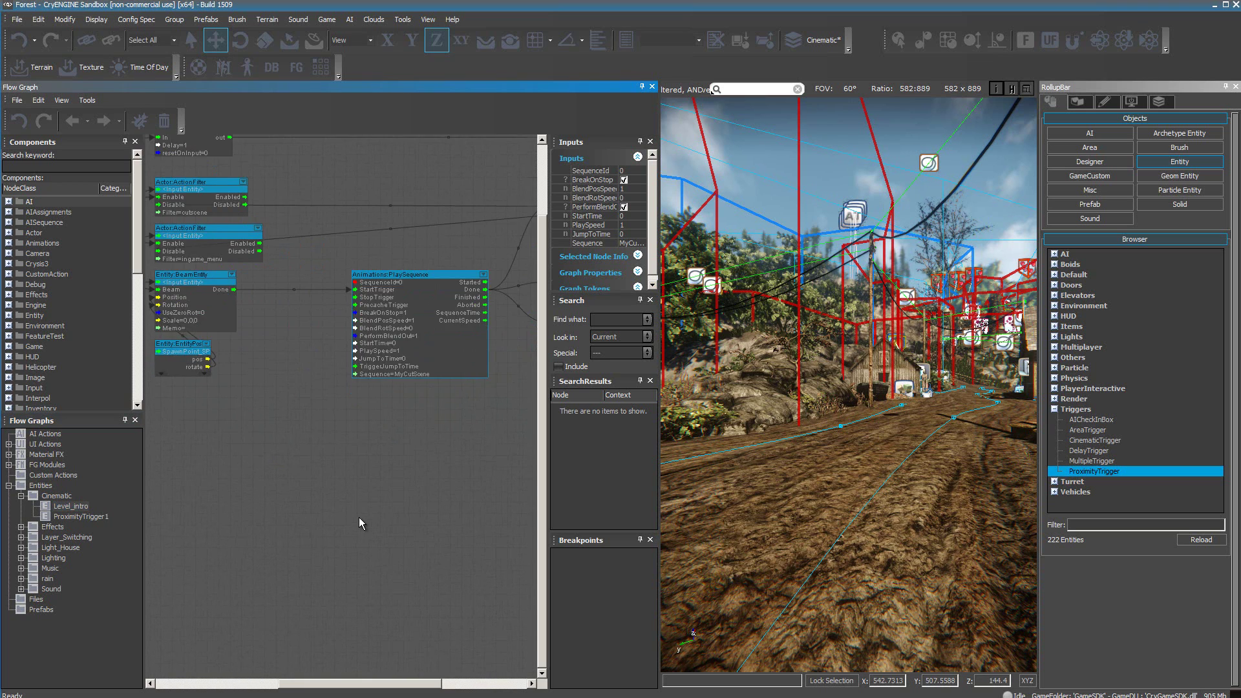
right_drag(381, 455, 318, 539)
scroll(330, 536, up, 3)
scroll(339, 534, up, 2)
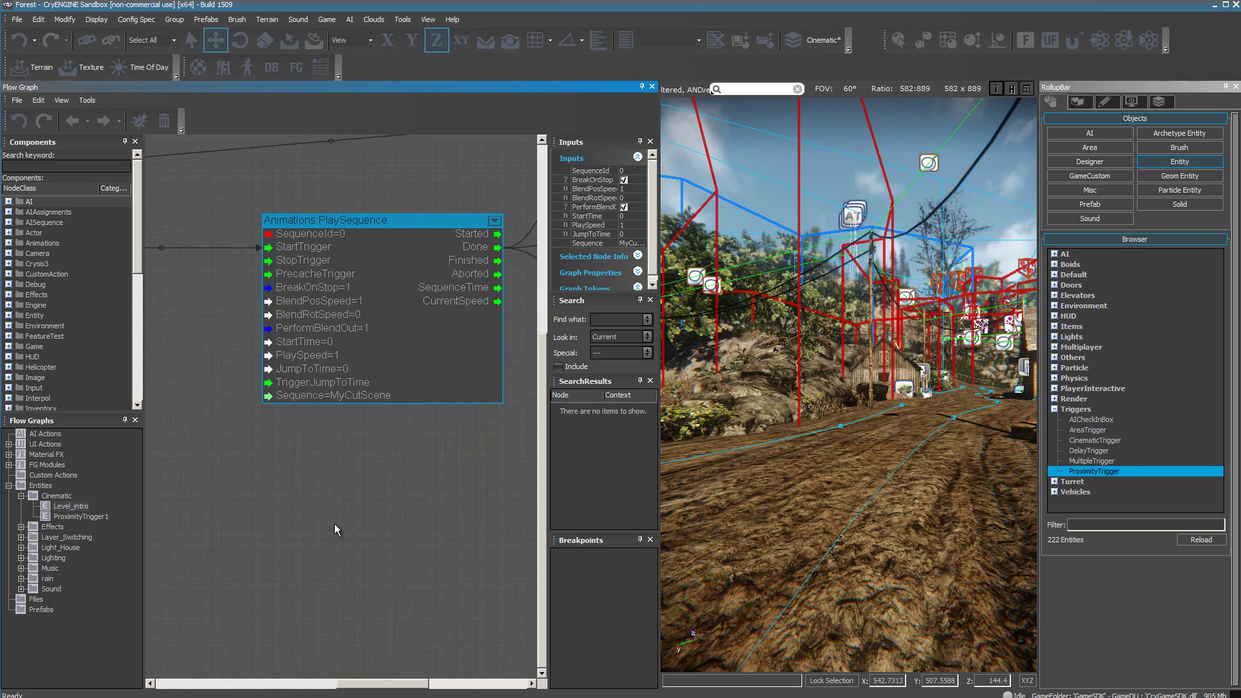
double_click(314, 397)
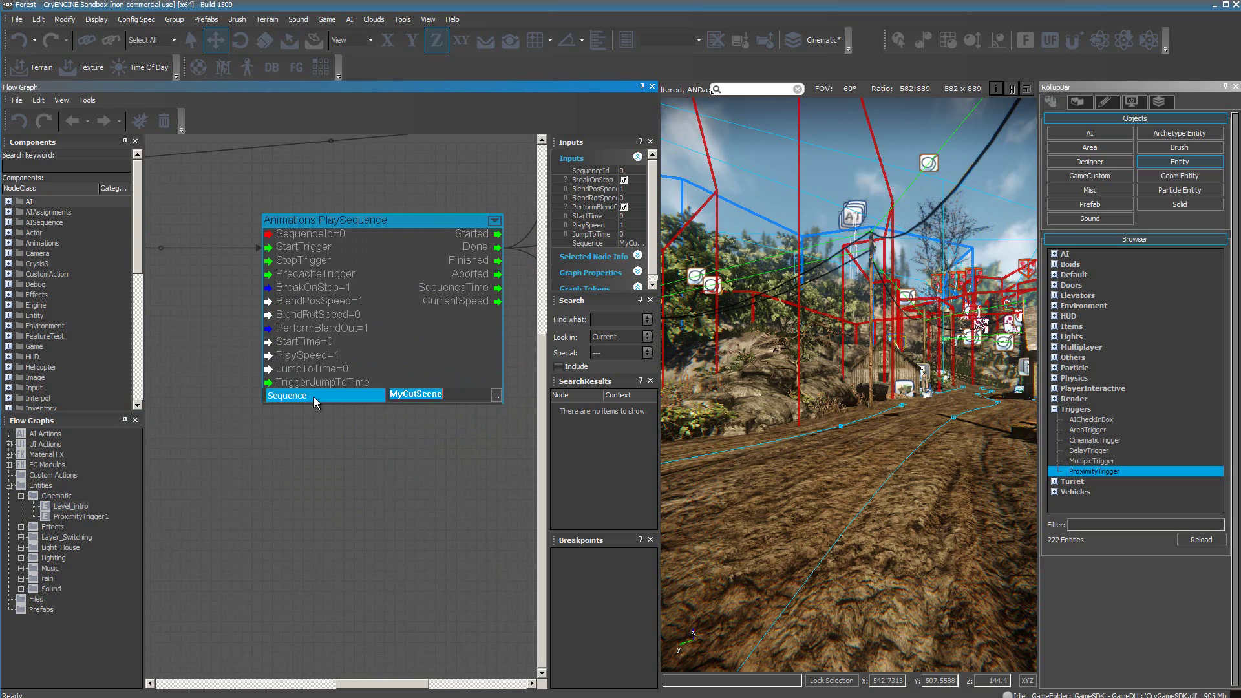
click(497, 395)
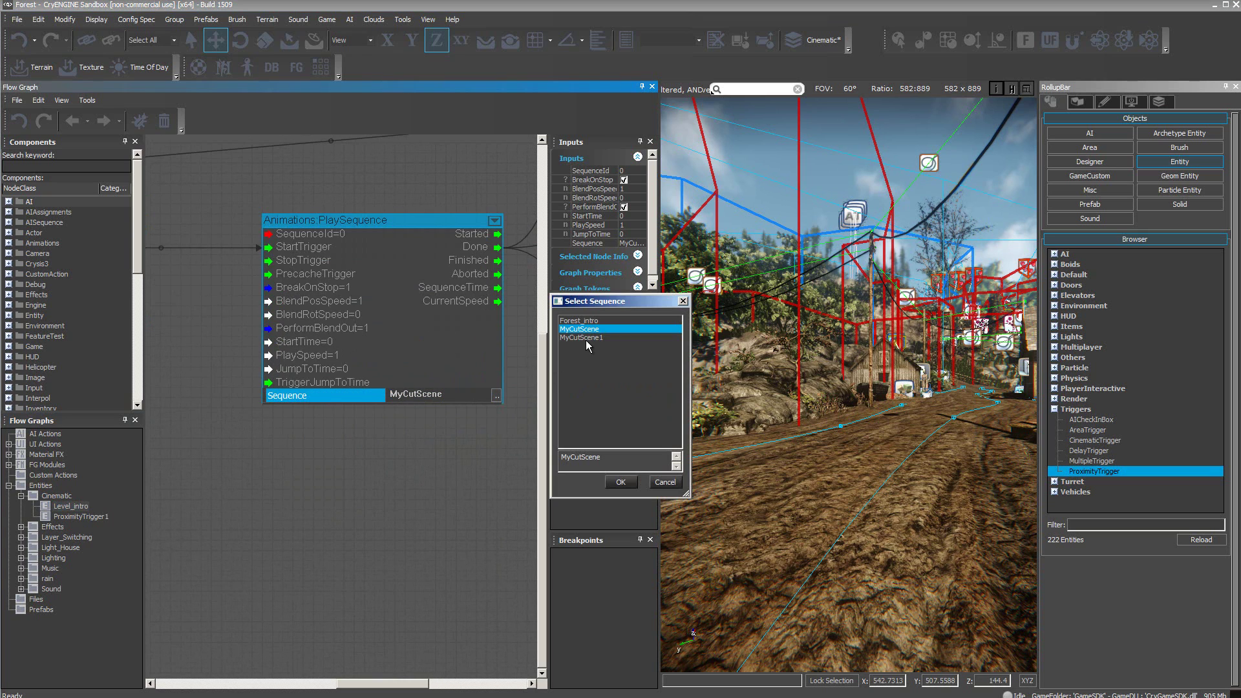
click(585, 338)
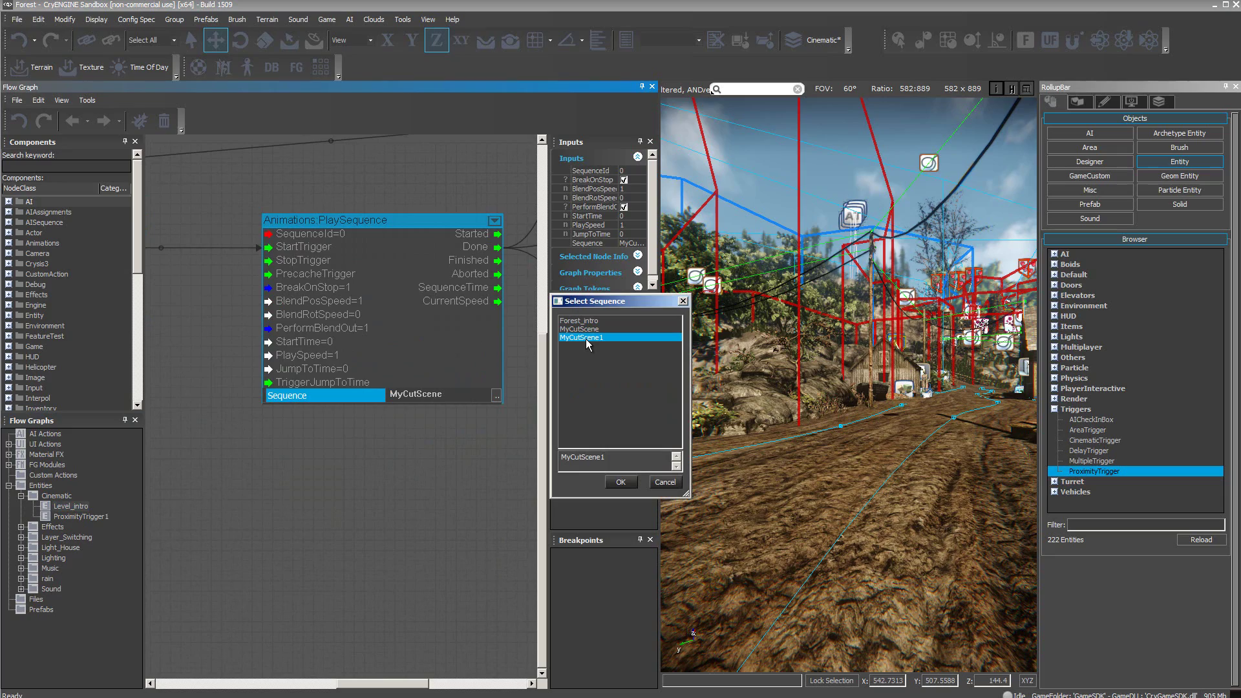
click(619, 483)
click(367, 486)
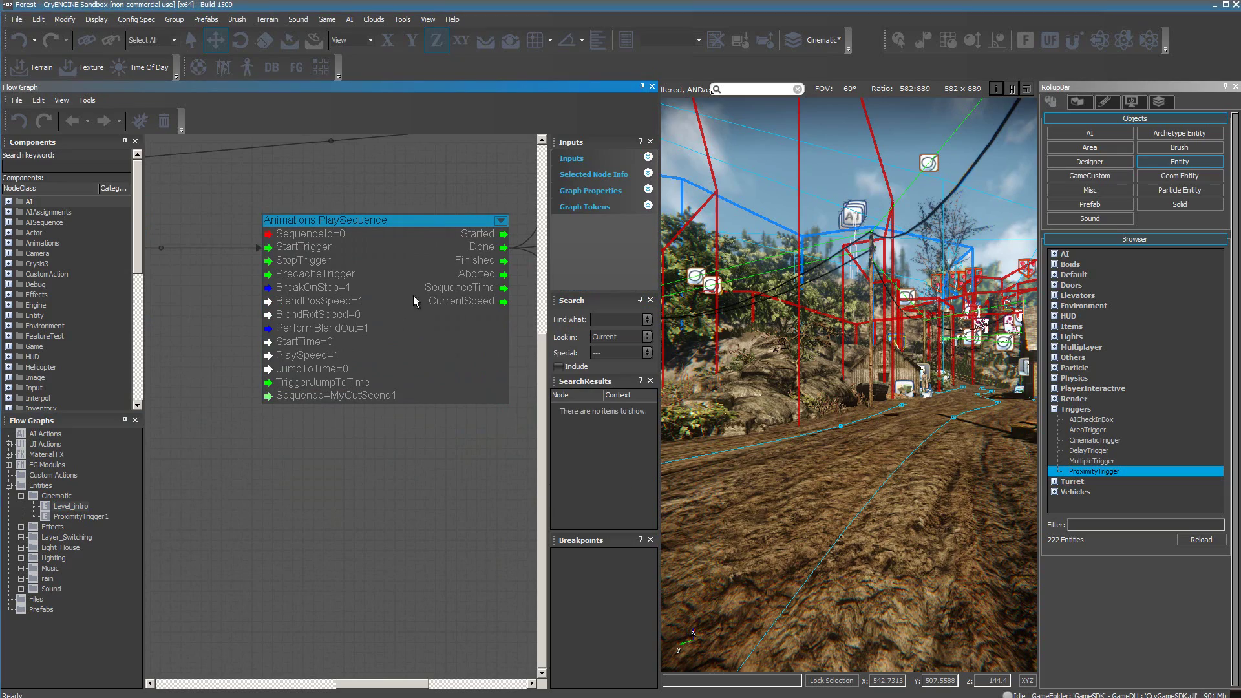
Step: Close the Flow Graph editor and export the Forest level to the engine
click(653, 86)
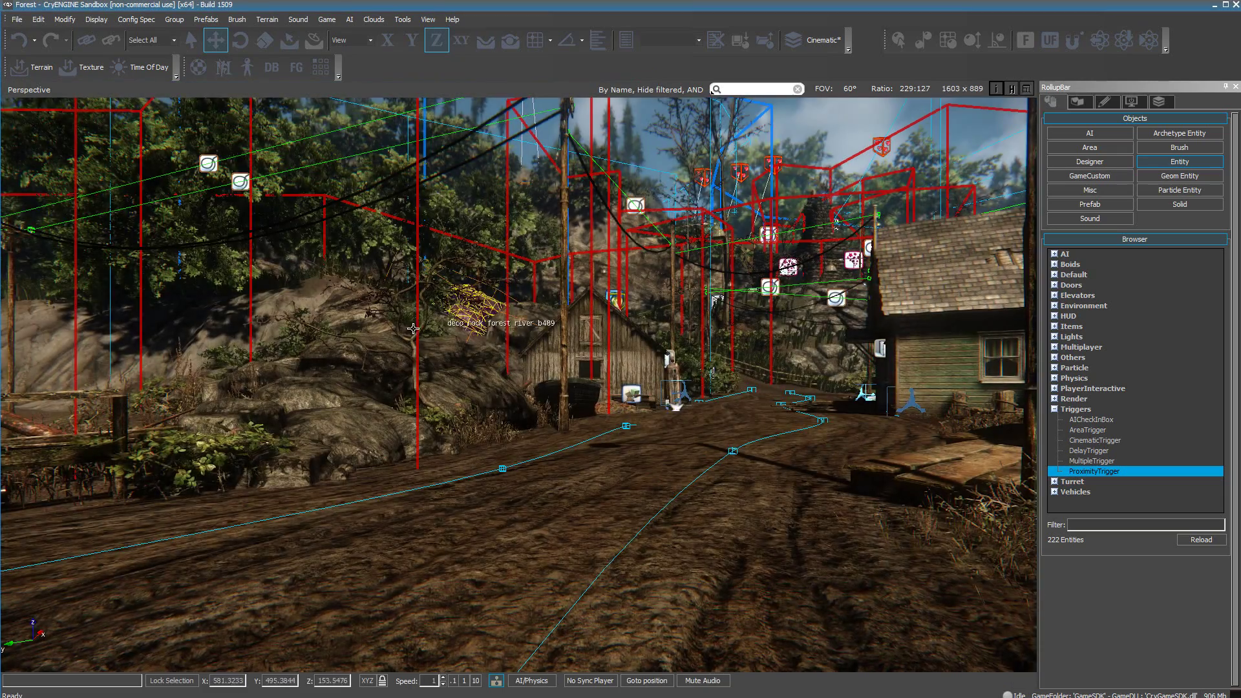
click(16, 19)
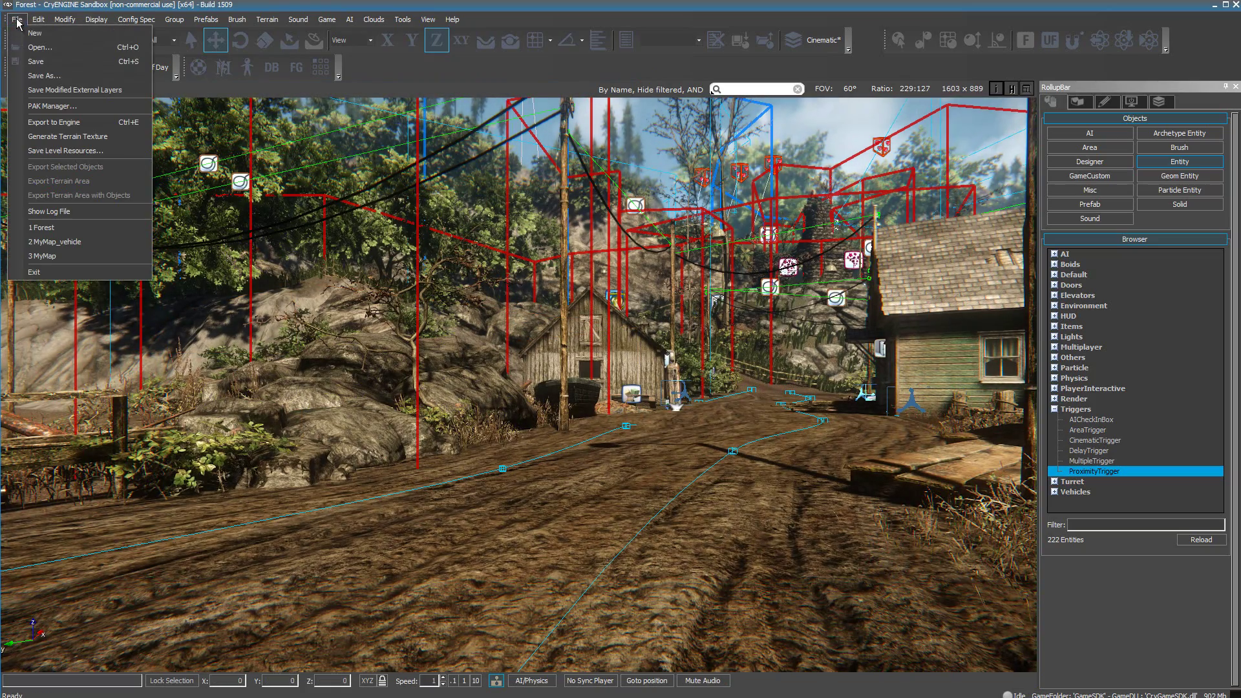
click(87, 125)
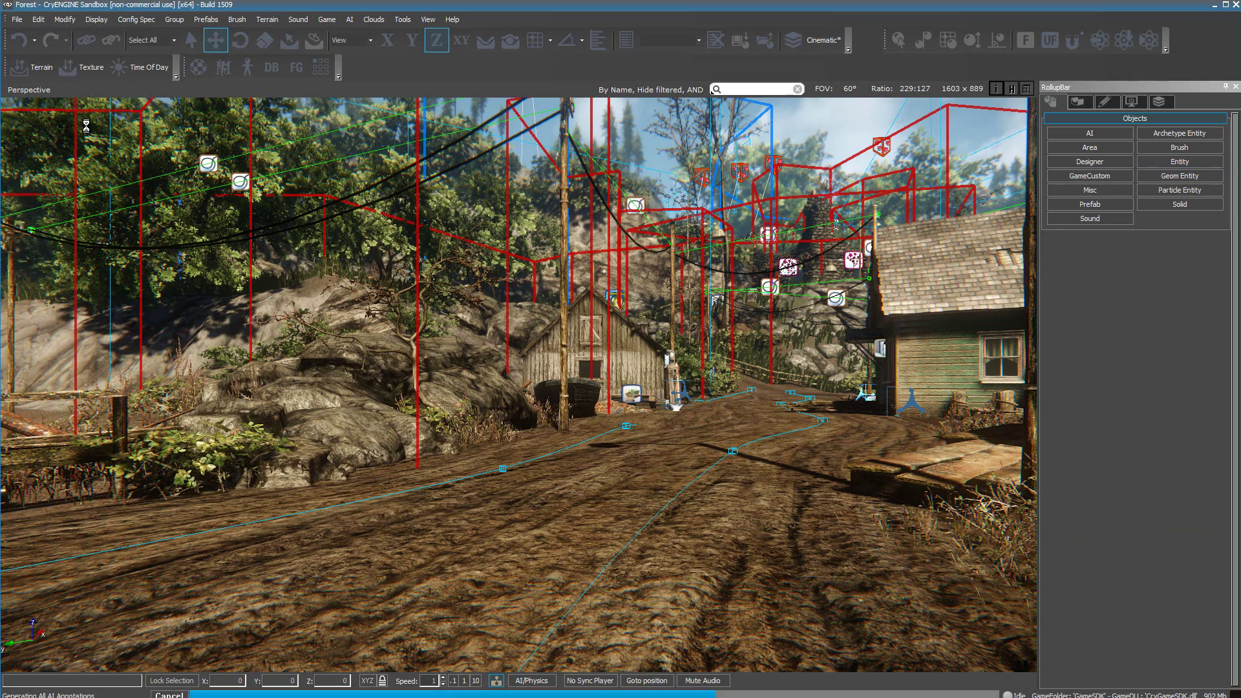
click(686, 383)
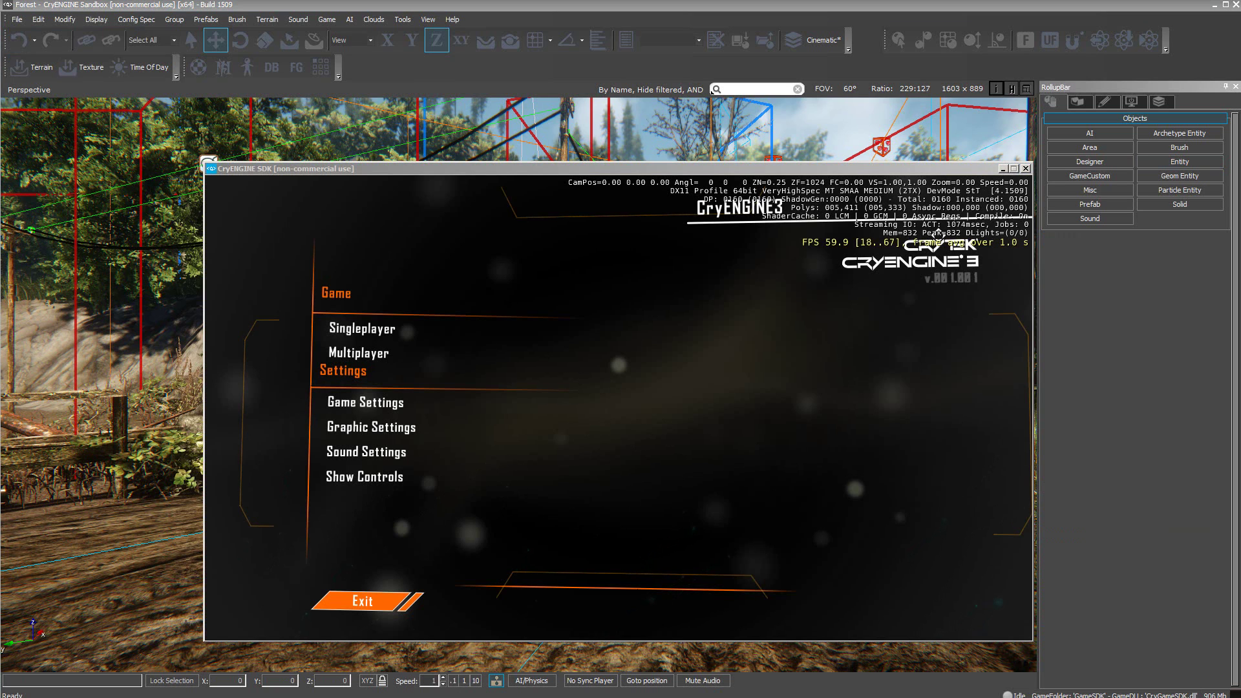
Step: Load the Forest level as a singleplayer game in the standalone CryENGINE SDK window
click(354, 323)
click(336, 428)
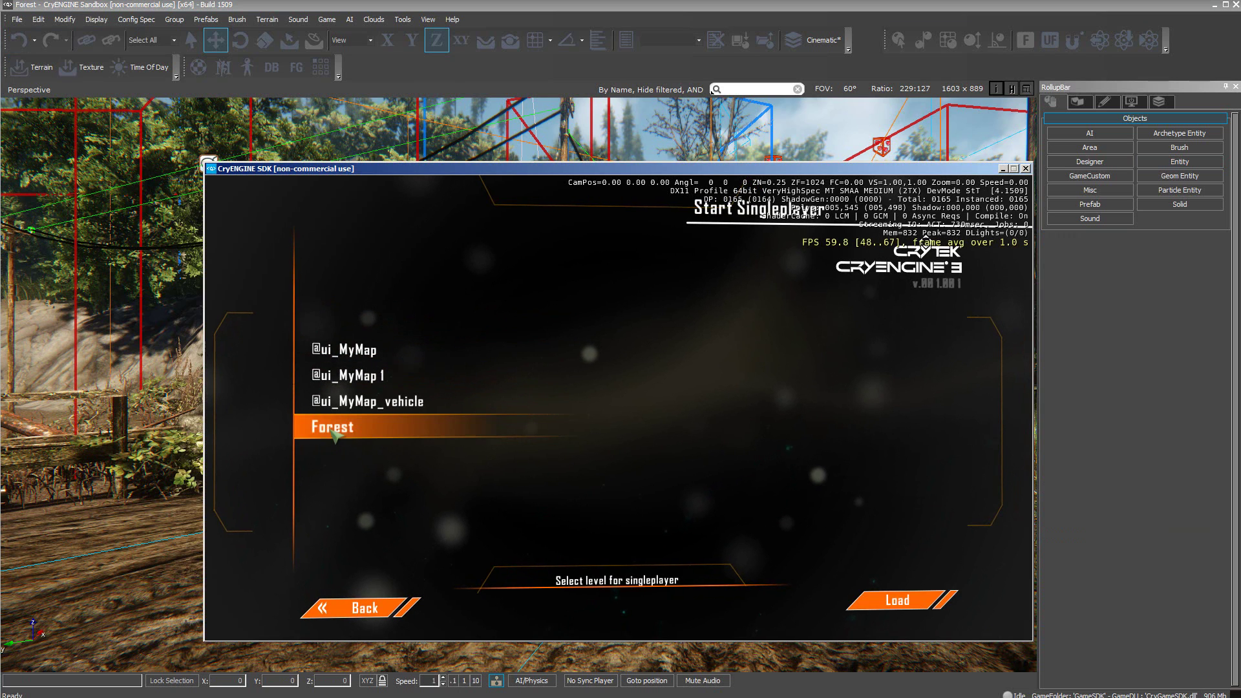
click(905, 601)
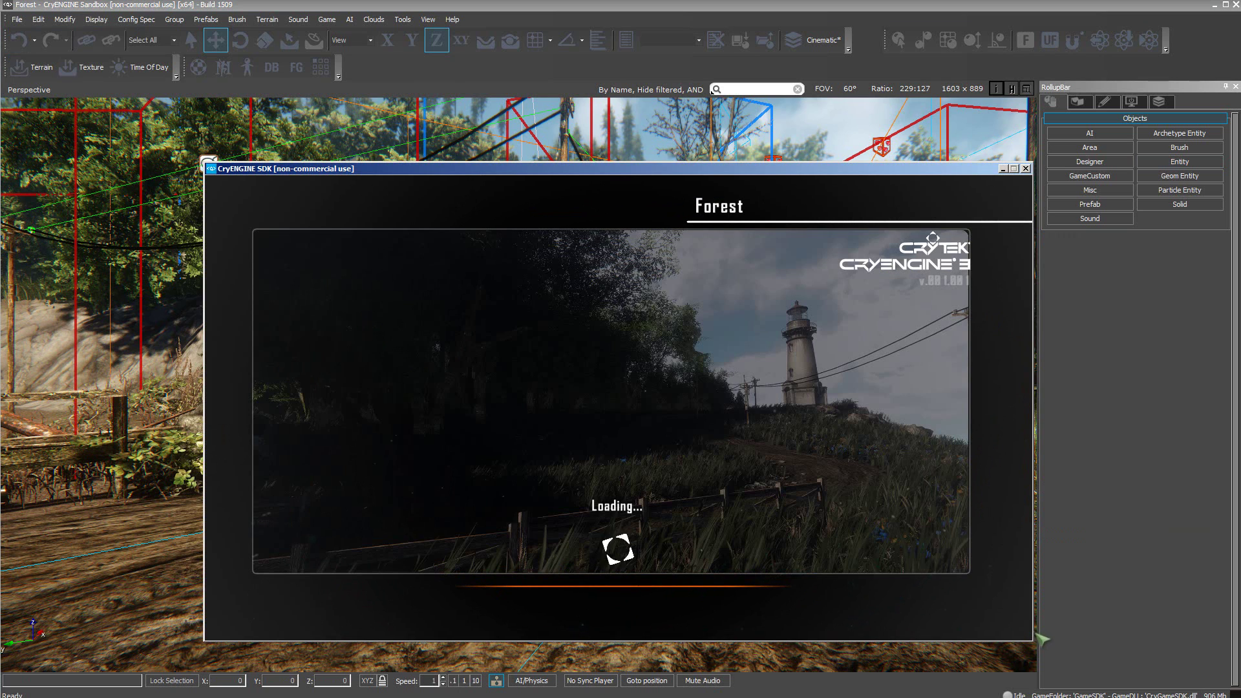